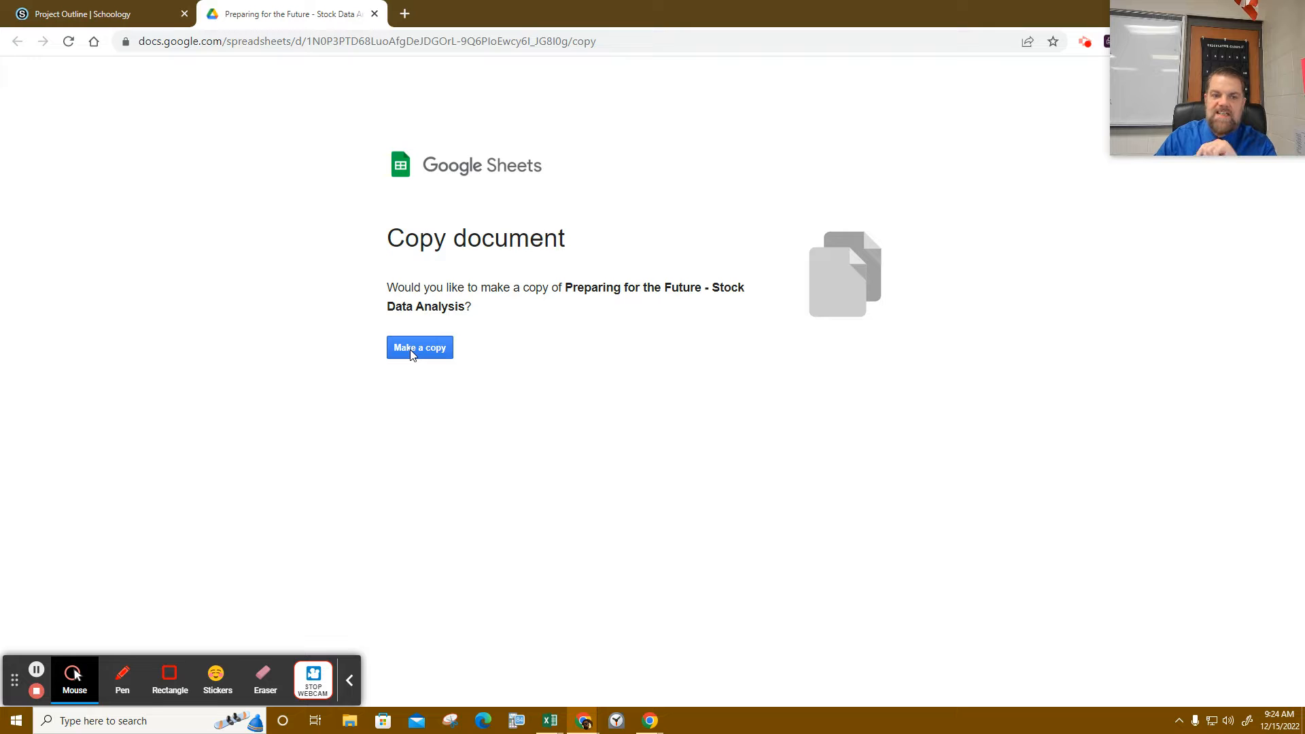
- Make your own copy of the Preparing for the Future - Stock Data Analysis spreadsheet and open its sharing settings
left_click(411, 352)
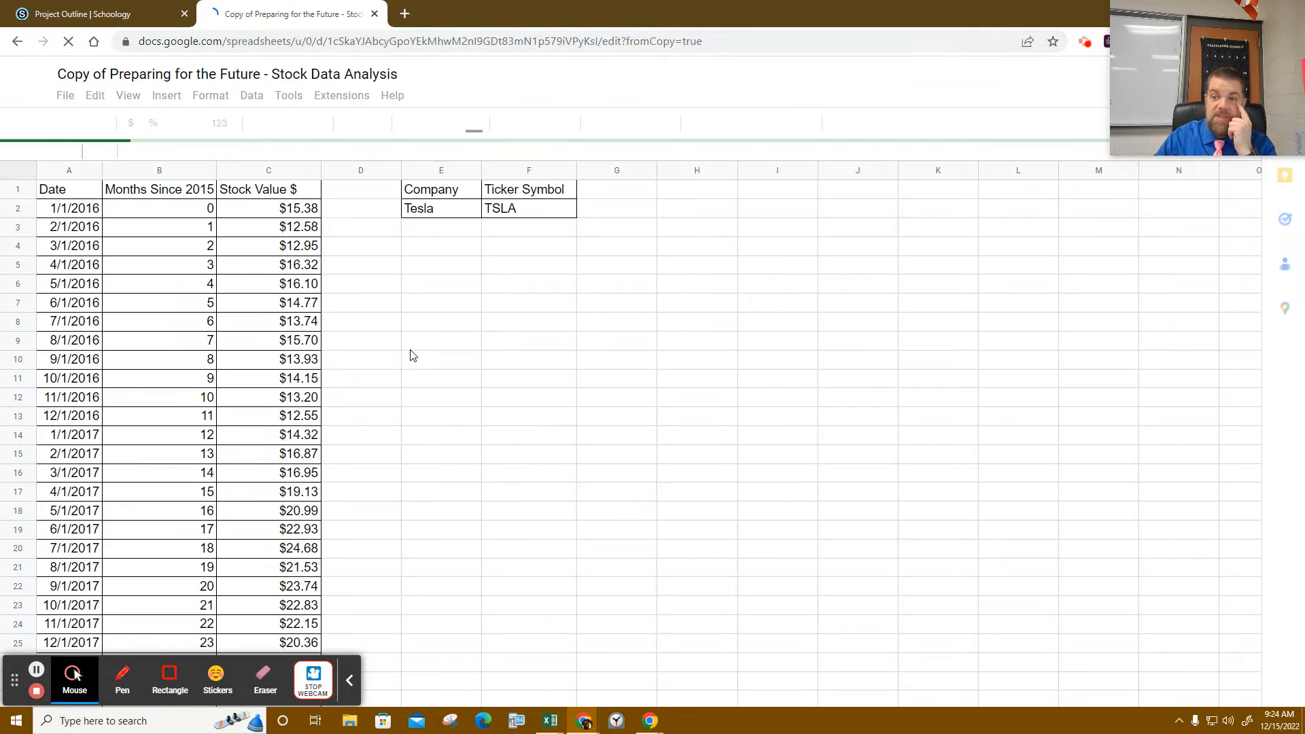
left_click_drag(1247, 46, 704, 46)
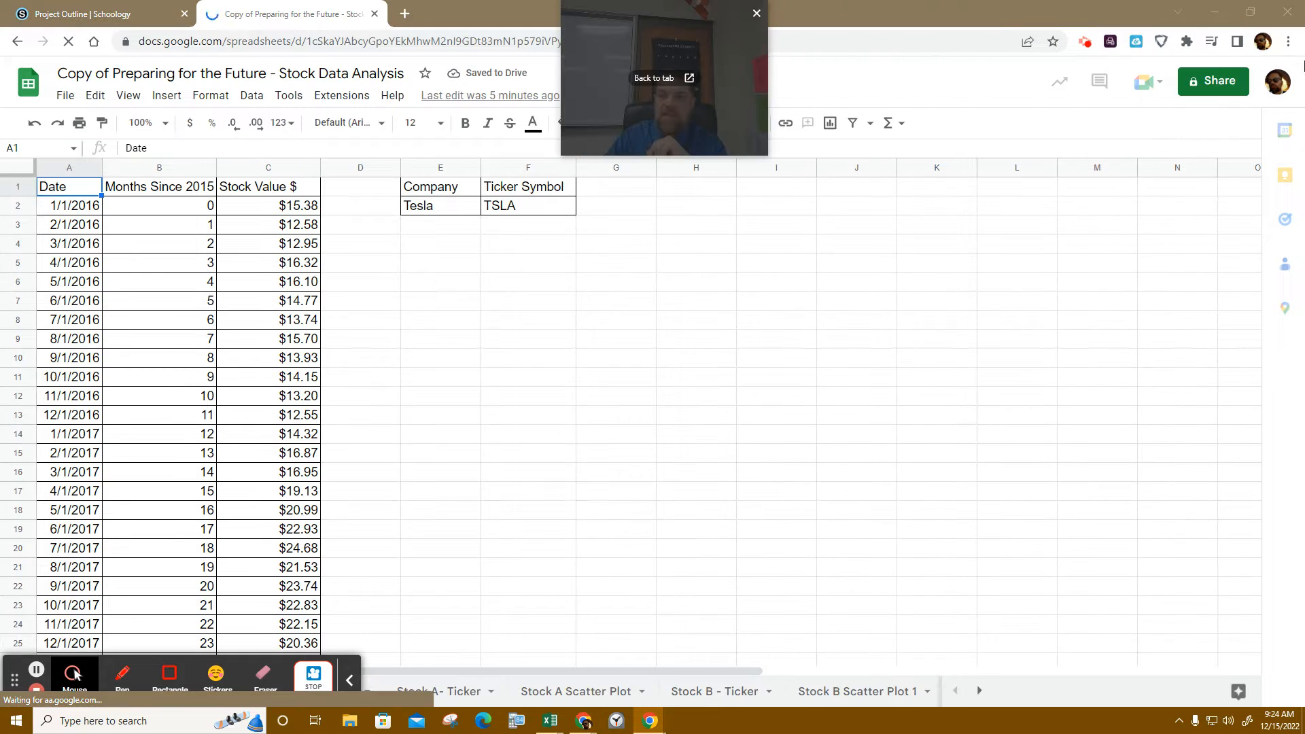
left_click(1194, 80)
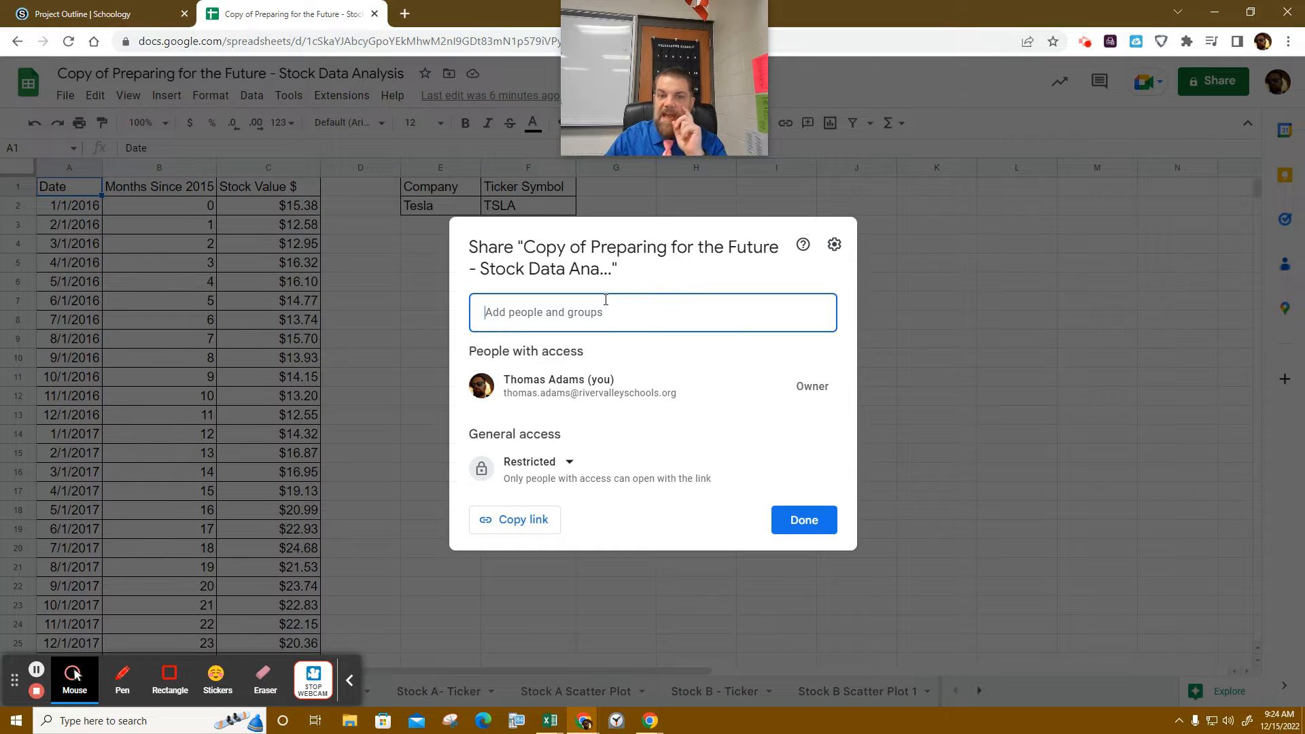
- Close sharing, then scroll through the Example Tesla- TSLA monthly values to 12/1/2022 and back up
left_click(802, 529)
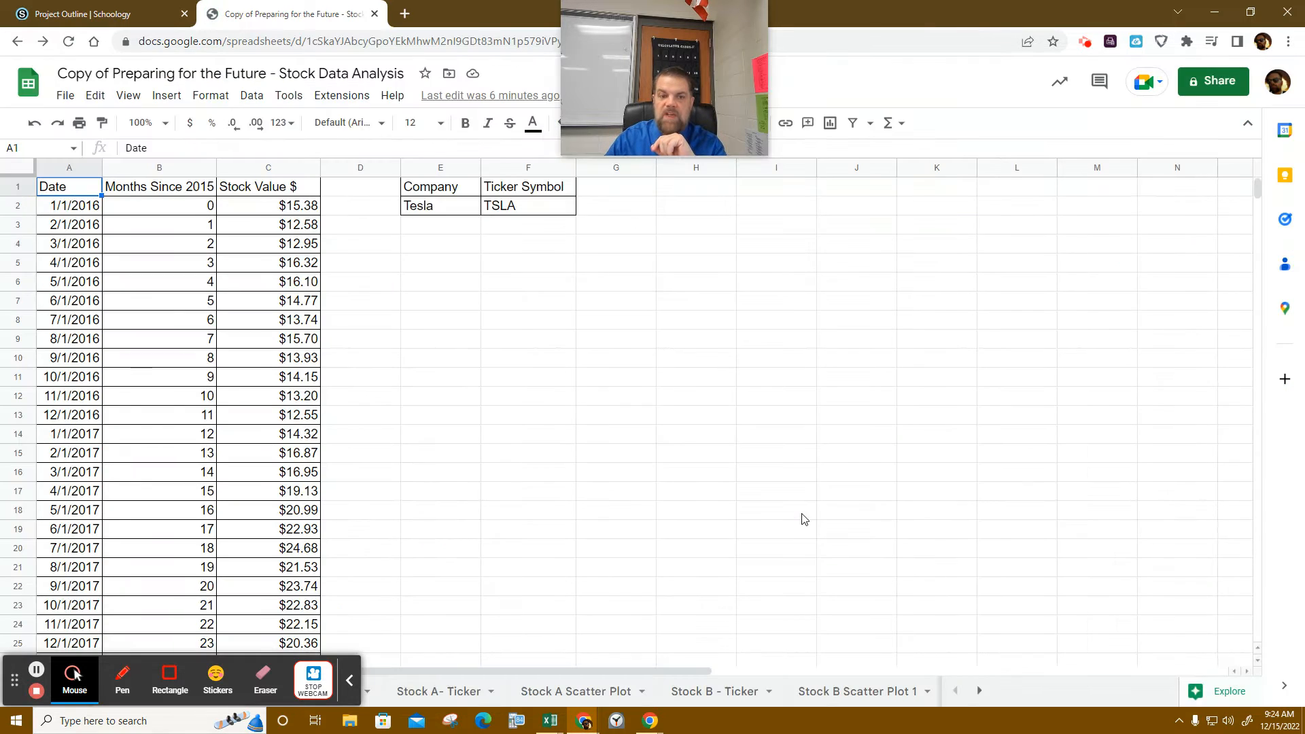
left_click(348, 689)
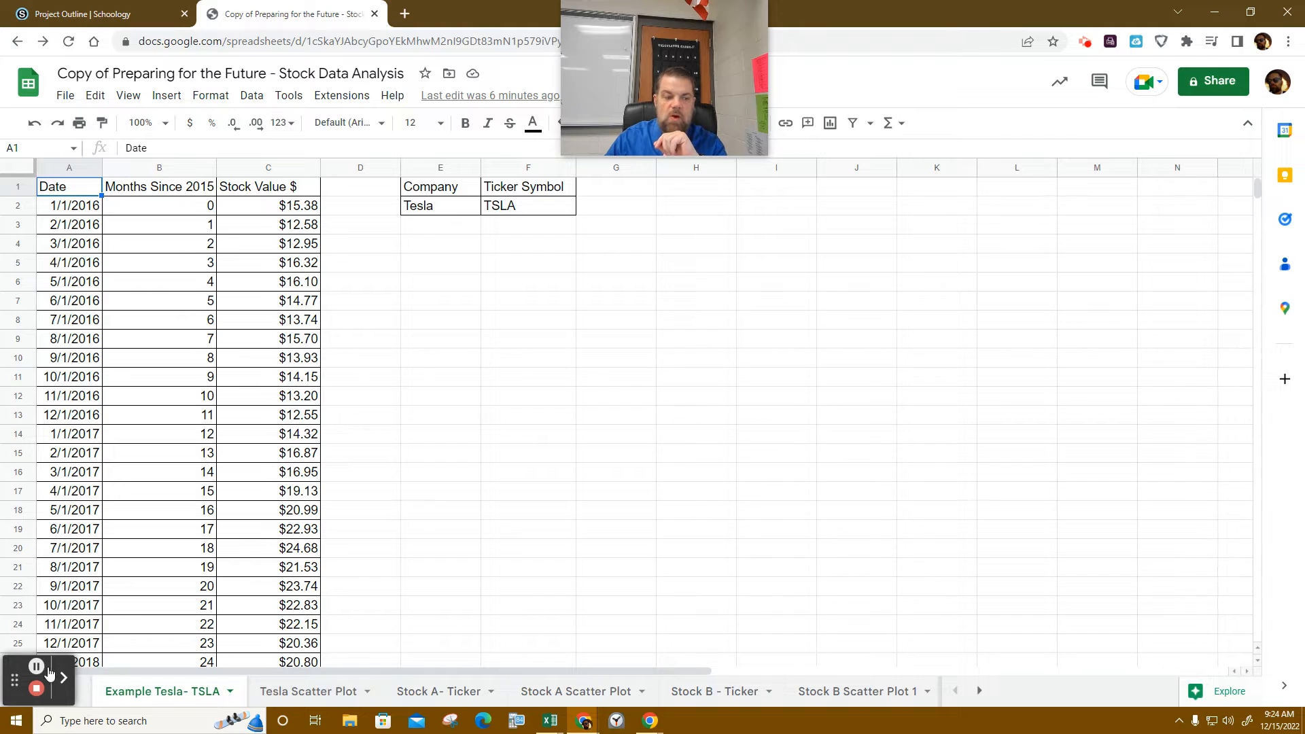
left_click_drag(28, 661, 1257, 116)
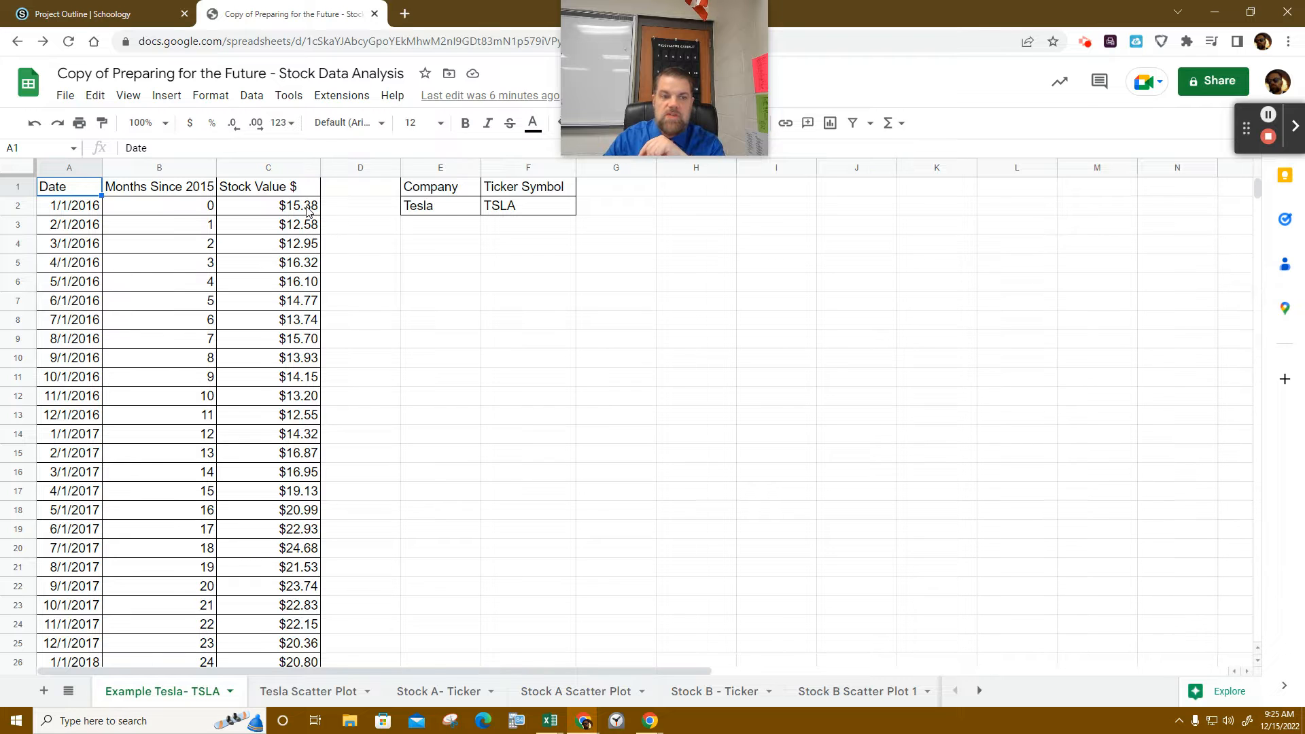
scroll(310, 214, "down", 3)
scroll(309, 214, "down", 12)
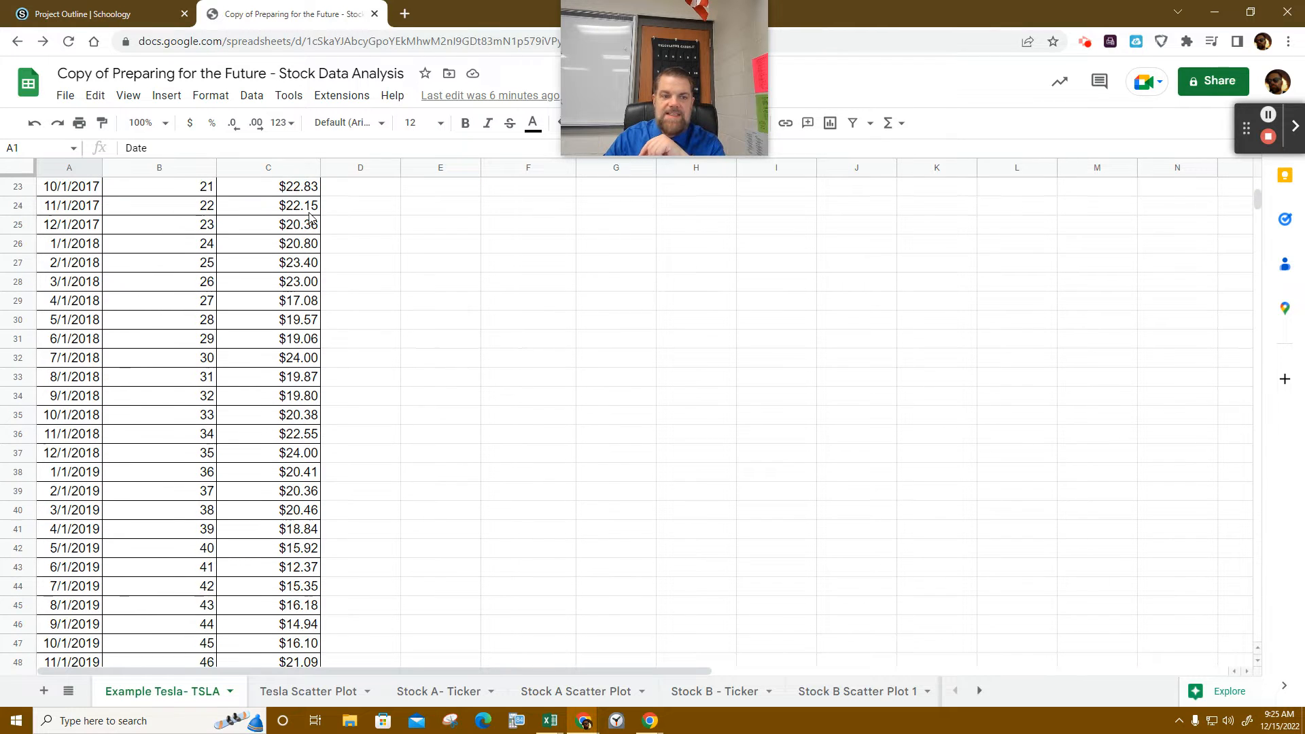
scroll(312, 237, "down", 9)
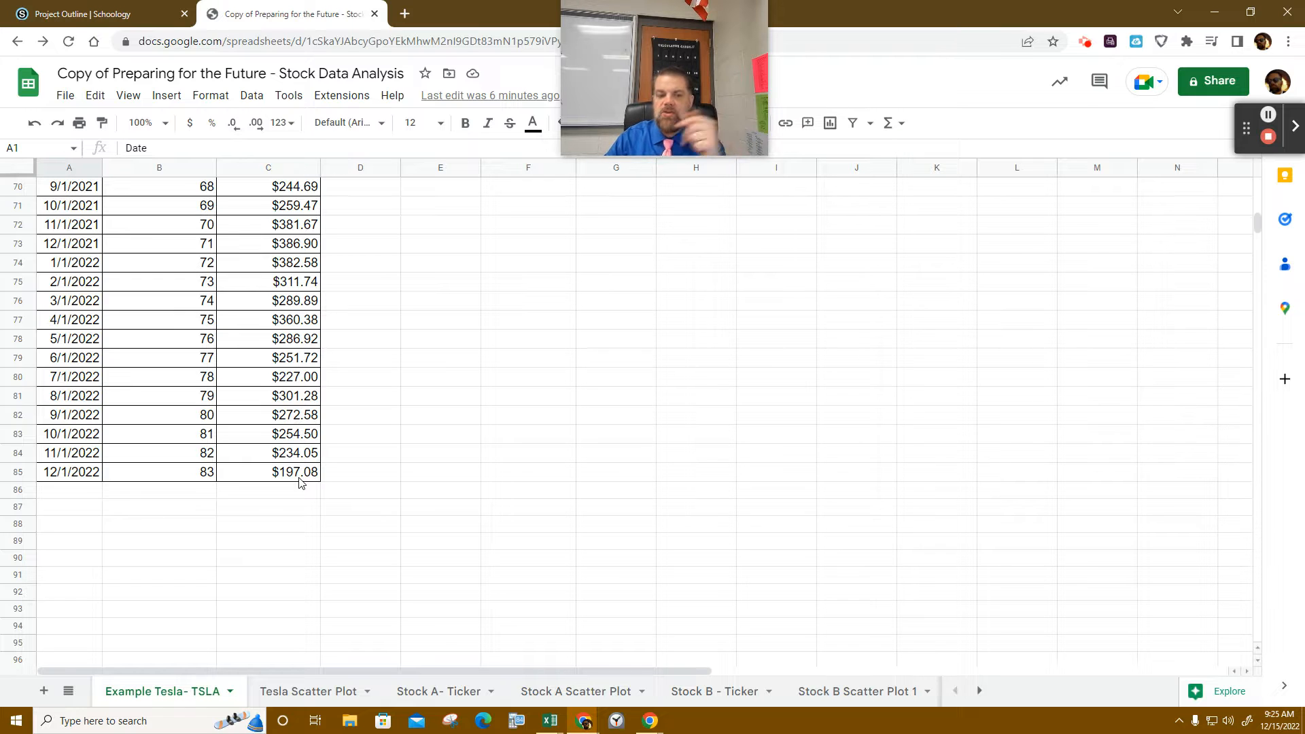
scroll(299, 482, "up", 20)
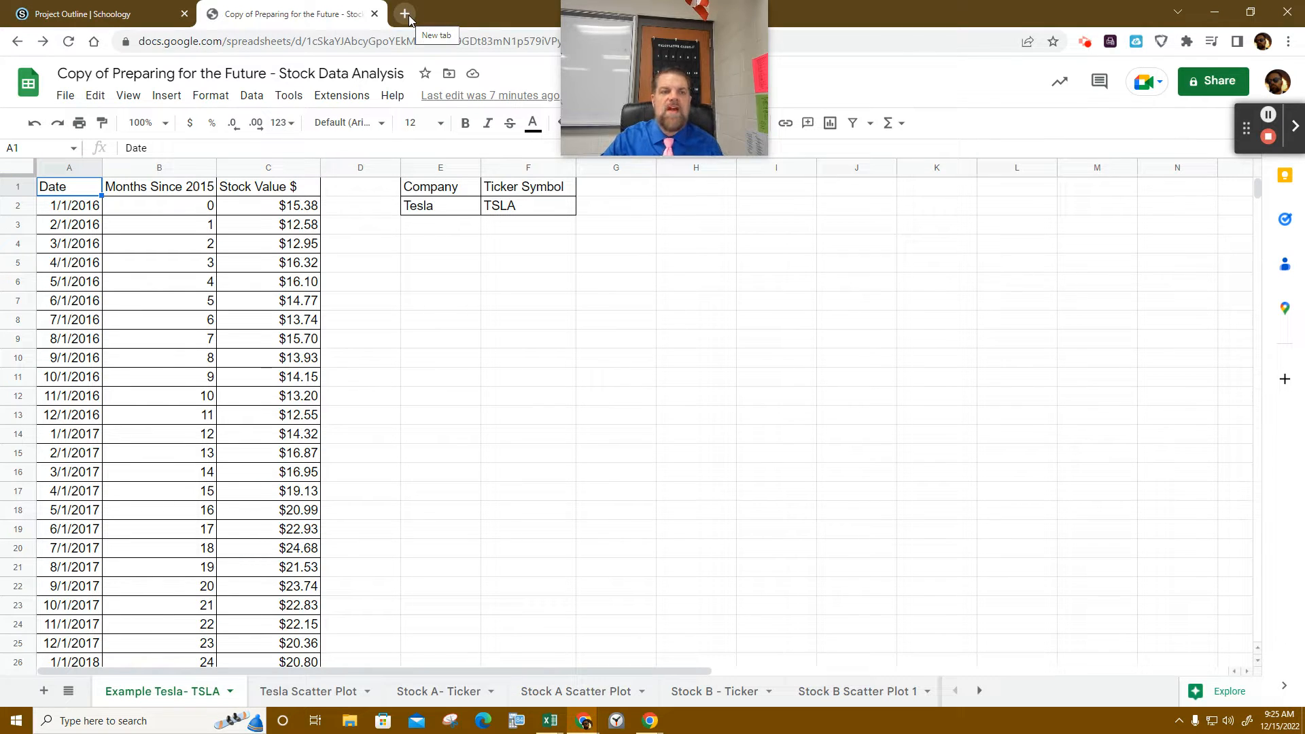
- Open the Yahoo Finance link from Schoology's Collect Data step in a new tab
left_click(110, 16)
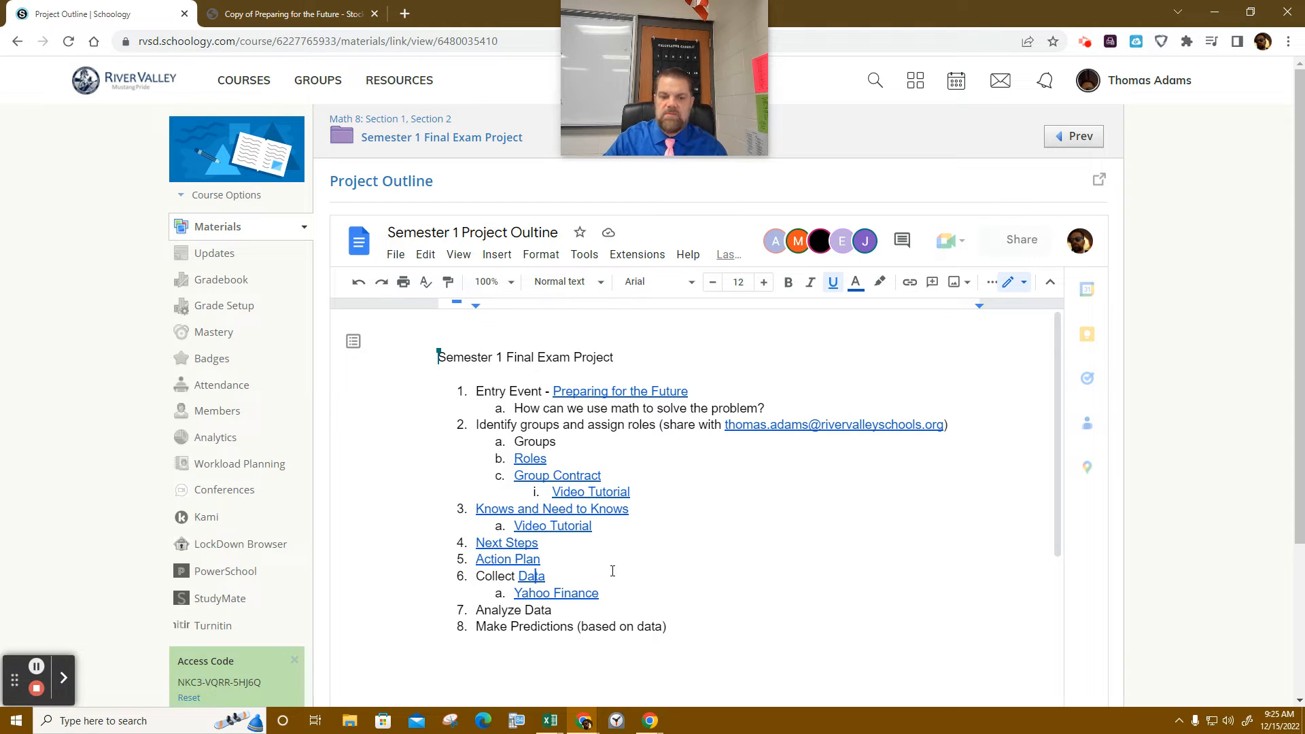
left_click(570, 593)
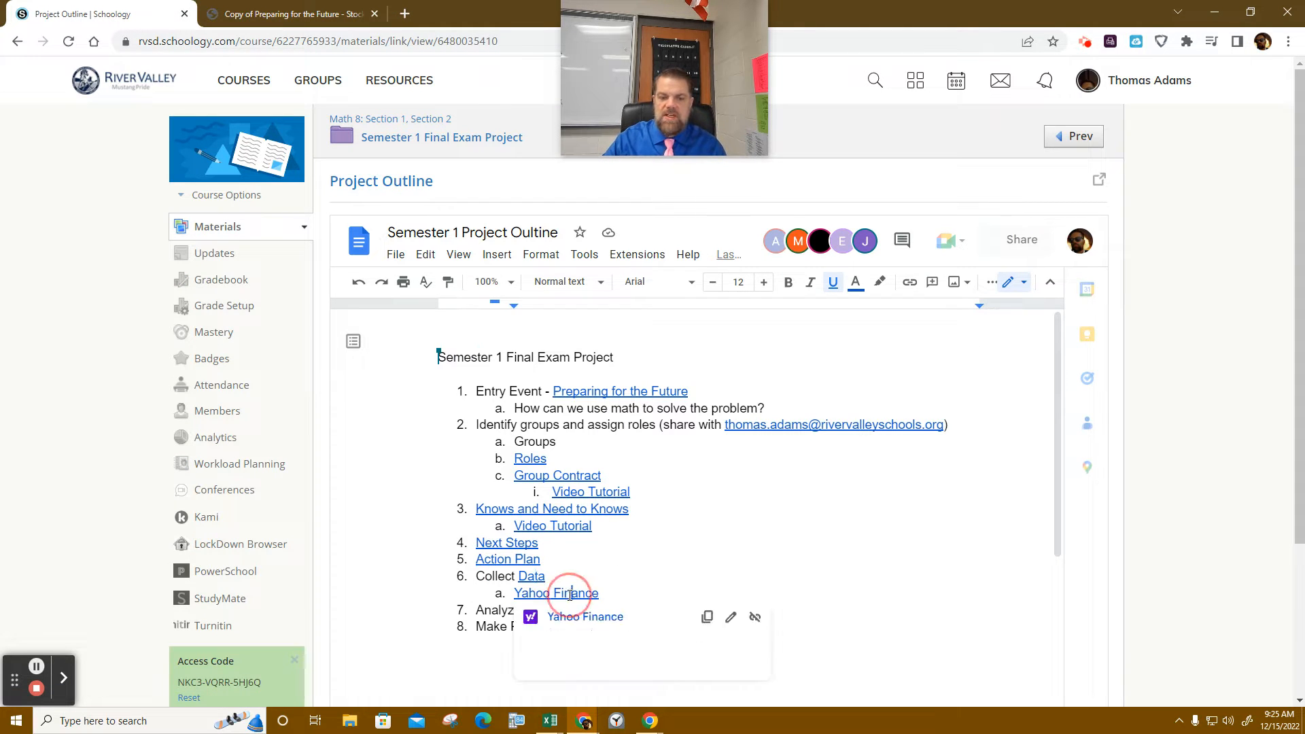
left_click(577, 619)
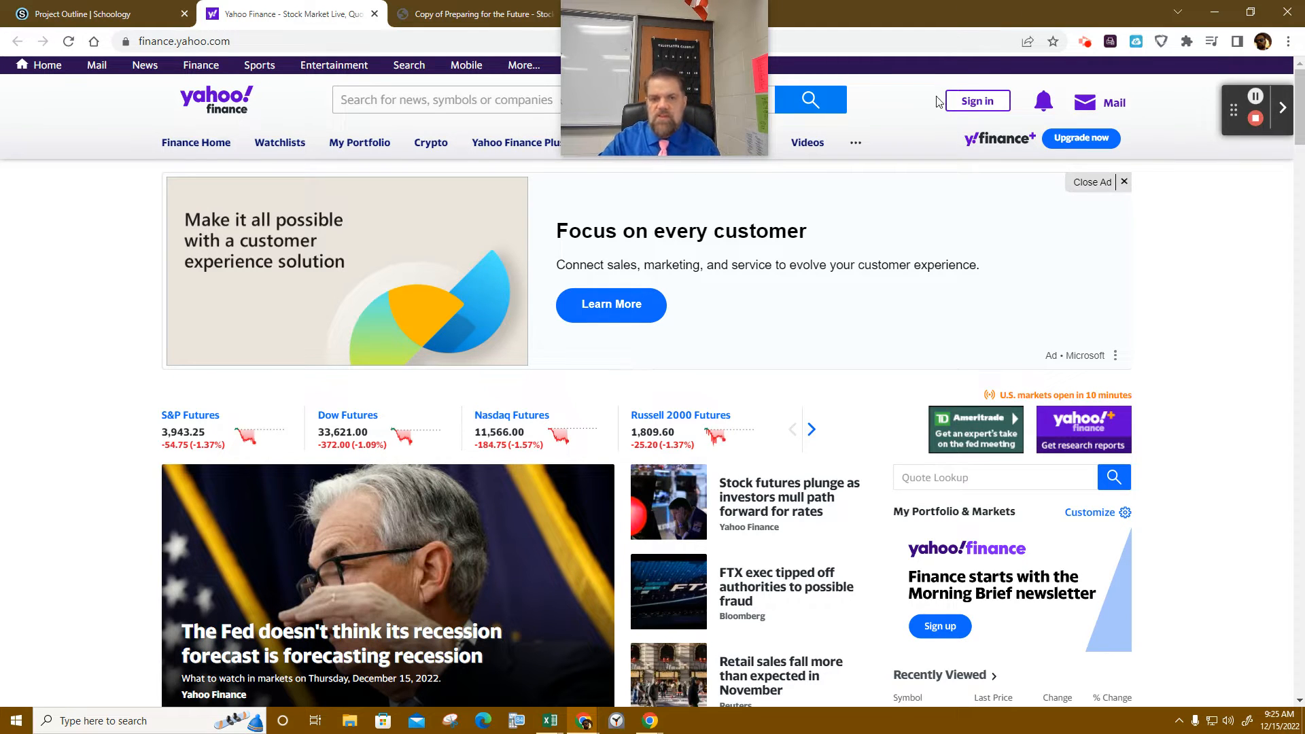
- Search Yahoo Finance for 'spoti' and open the Spotify Technology S.A. (SPOT) quote page
mouse_move(673, 29)
left_click_drag(577, 67, 959, 78)
left_click(405, 100)
type("sp")
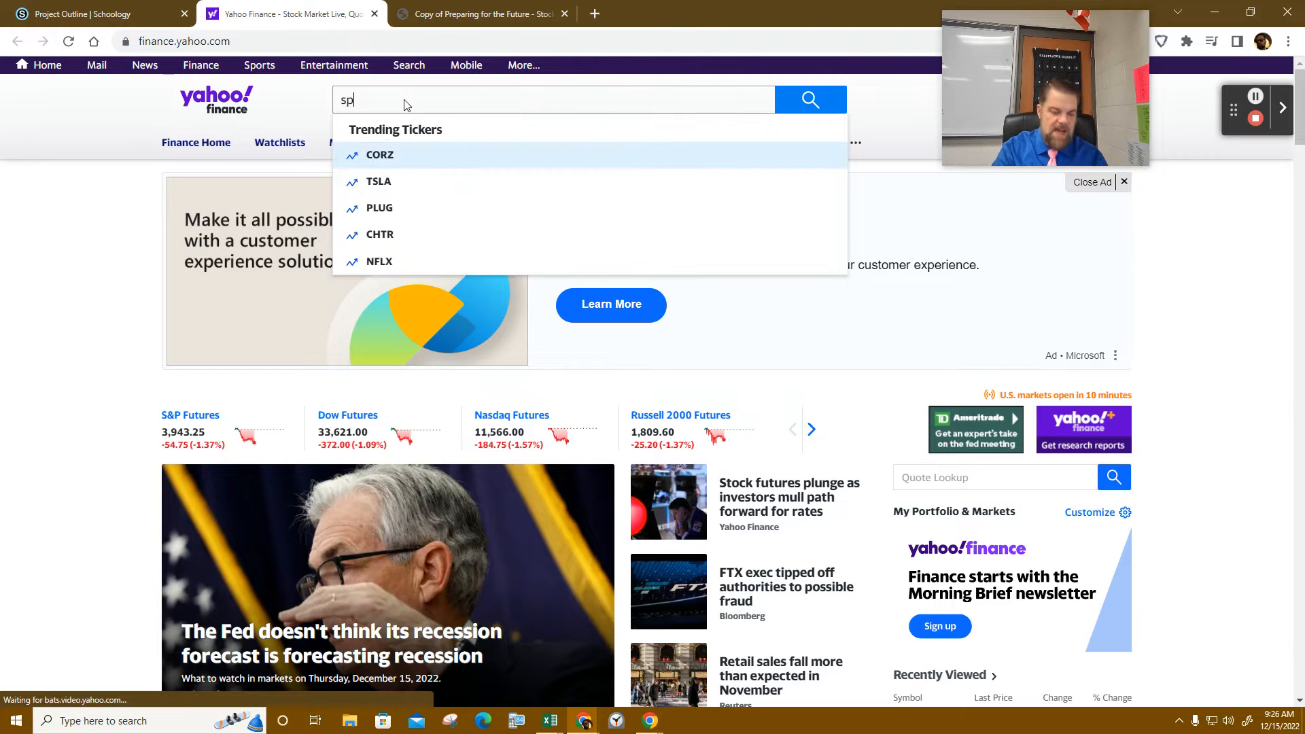
type("oti")
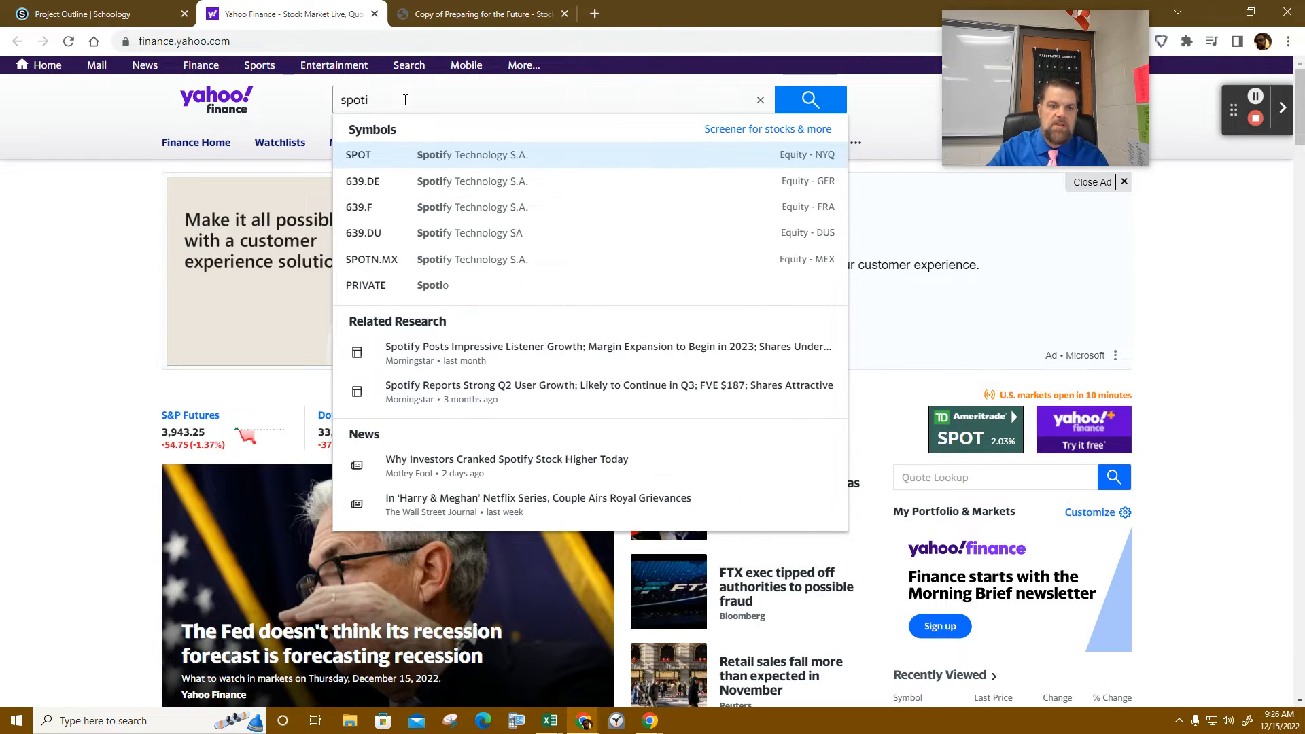
left_click(408, 156)
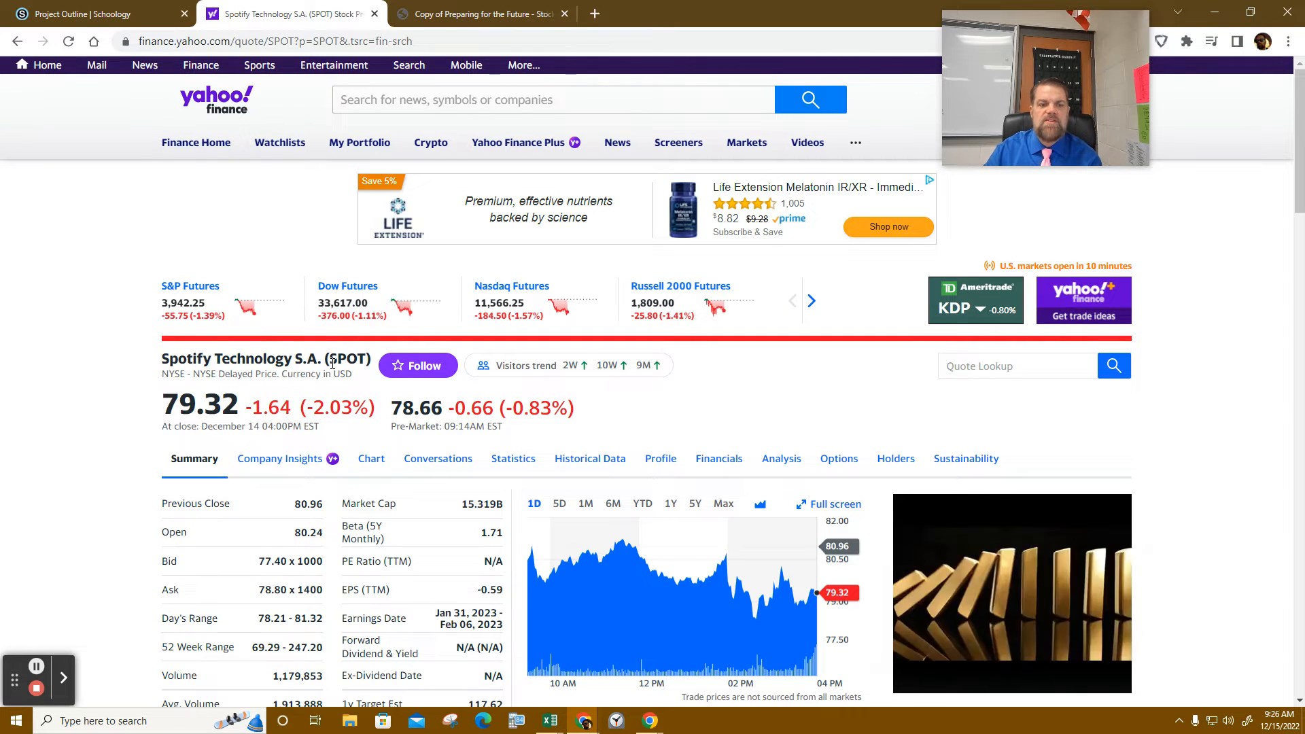
- Back in the spreadsheet, edit the 'Stock A- Ticker' tab name into 'Spotify - SPOT'
left_click(466, 22)
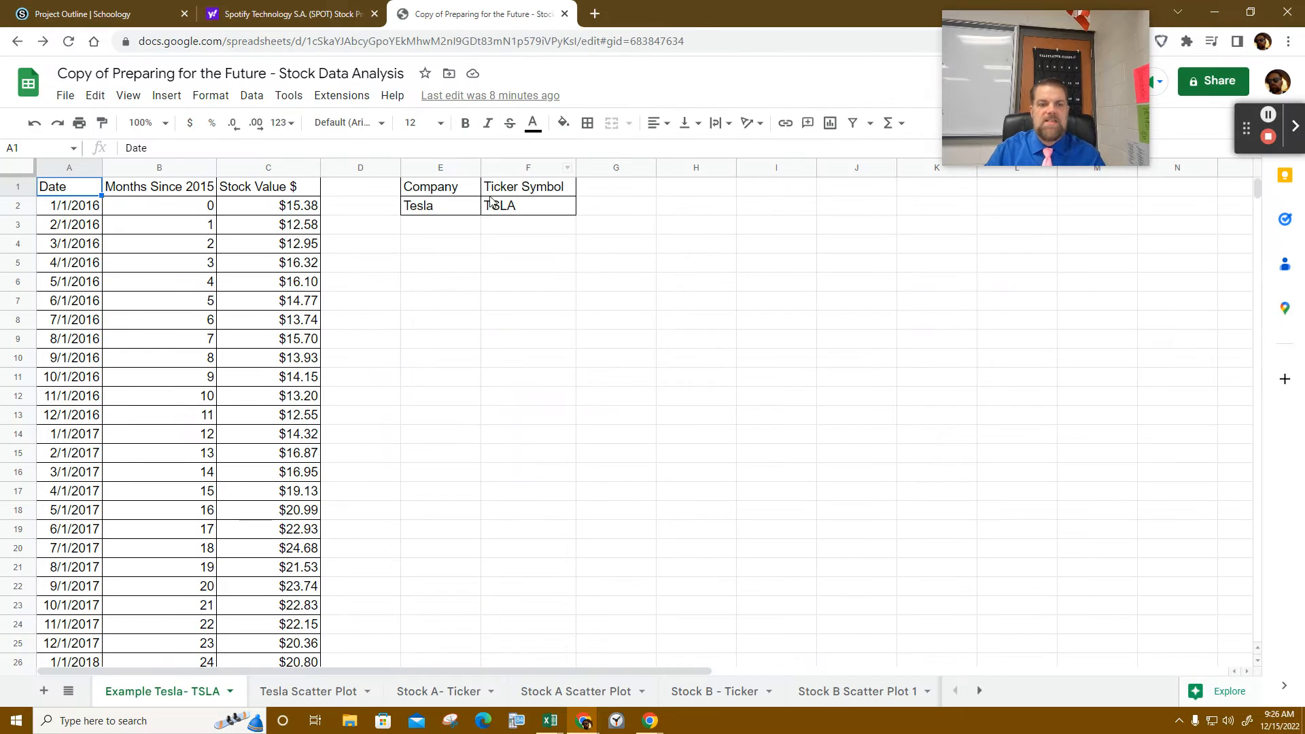
double_click(422, 693)
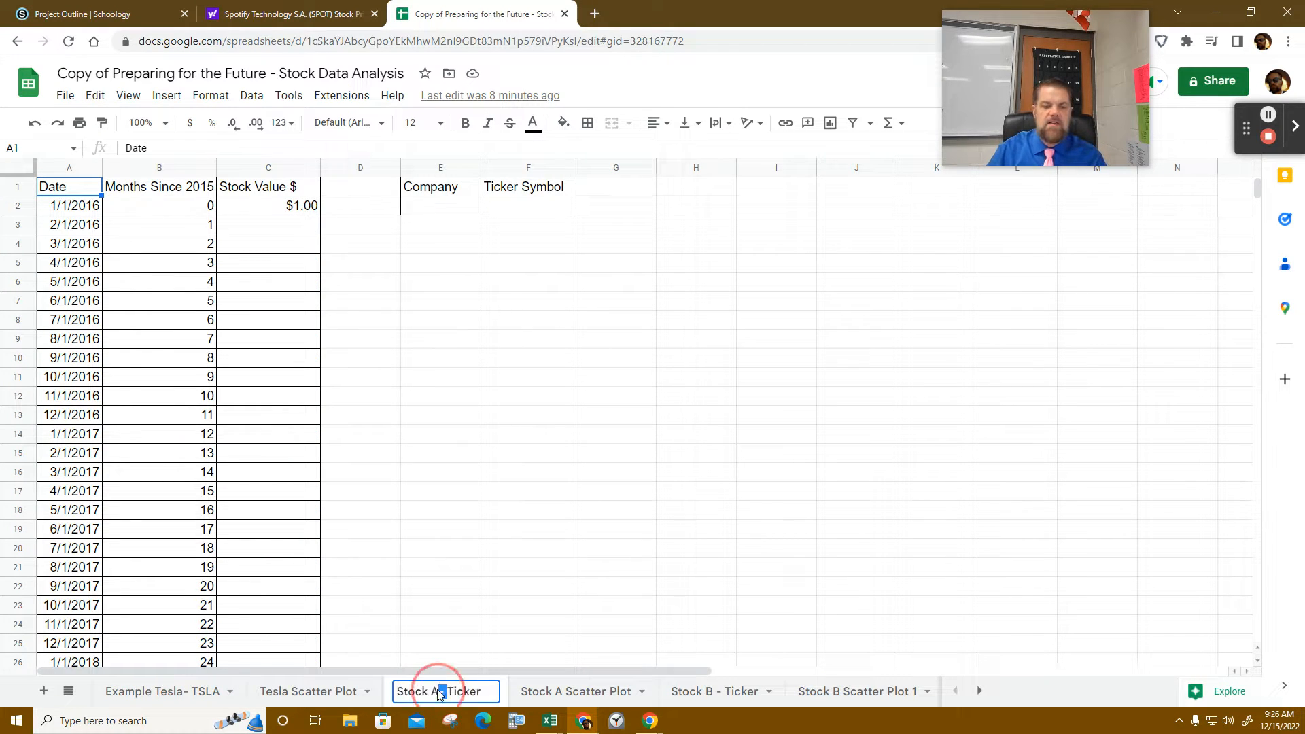
left_click(438, 689)
key("BackSpace")
key("BackSpace")
key("BackSpace")
key("BackSpace")
key("BackSpace")
key("BackSpace")
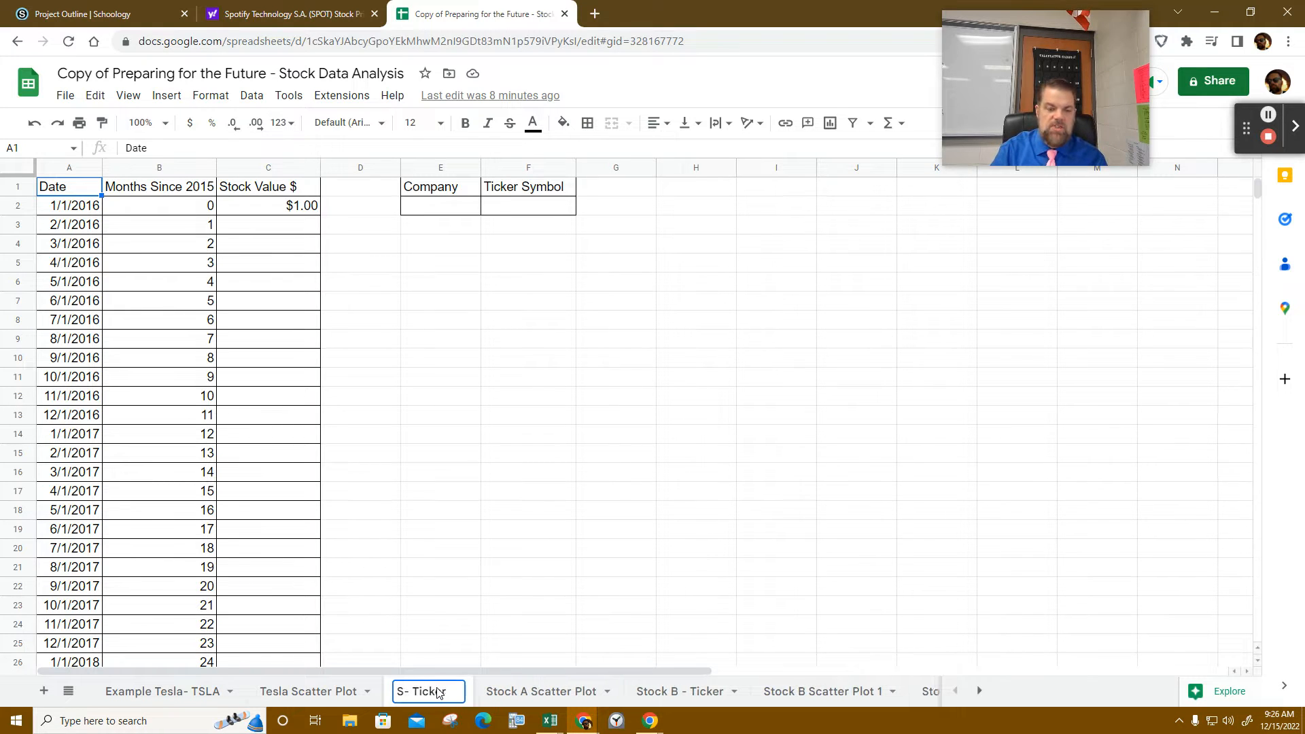
type("potify")
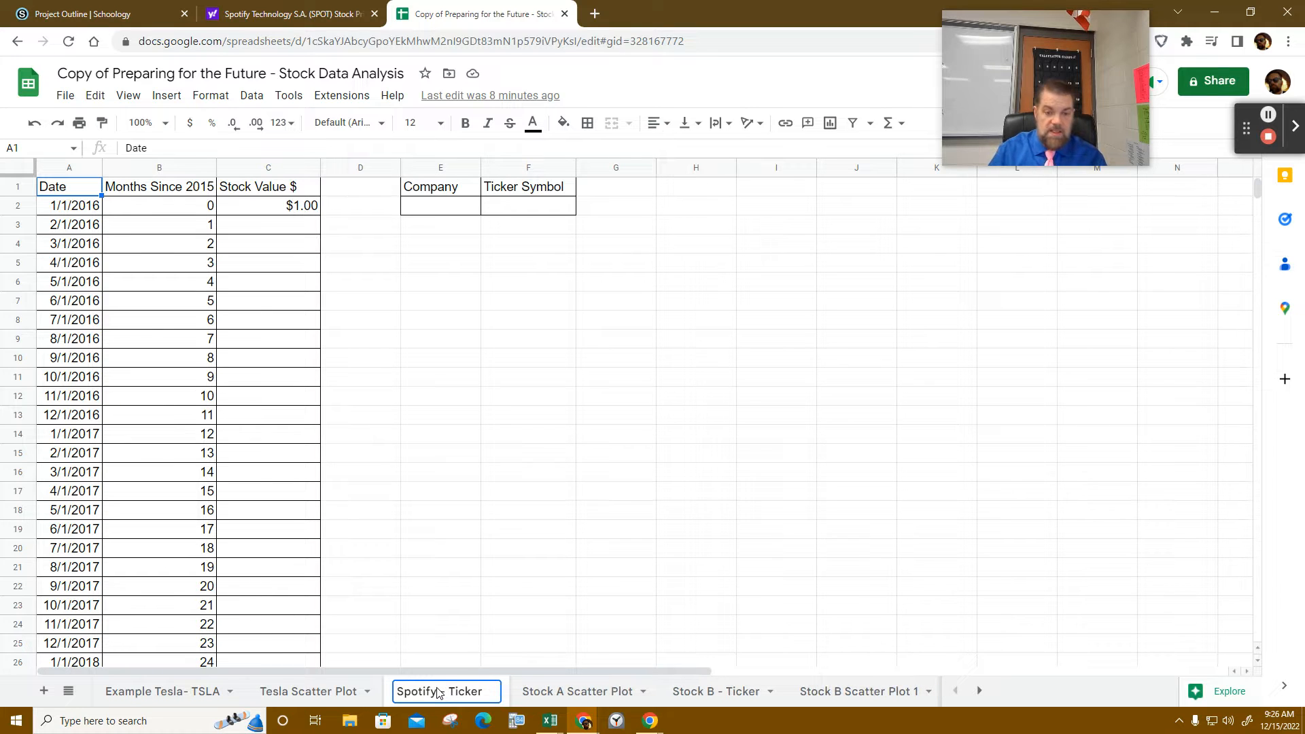
key("Delete")
key("Delete")
key("Delete")
key("Delete")
key("Delete")
key("Delete")
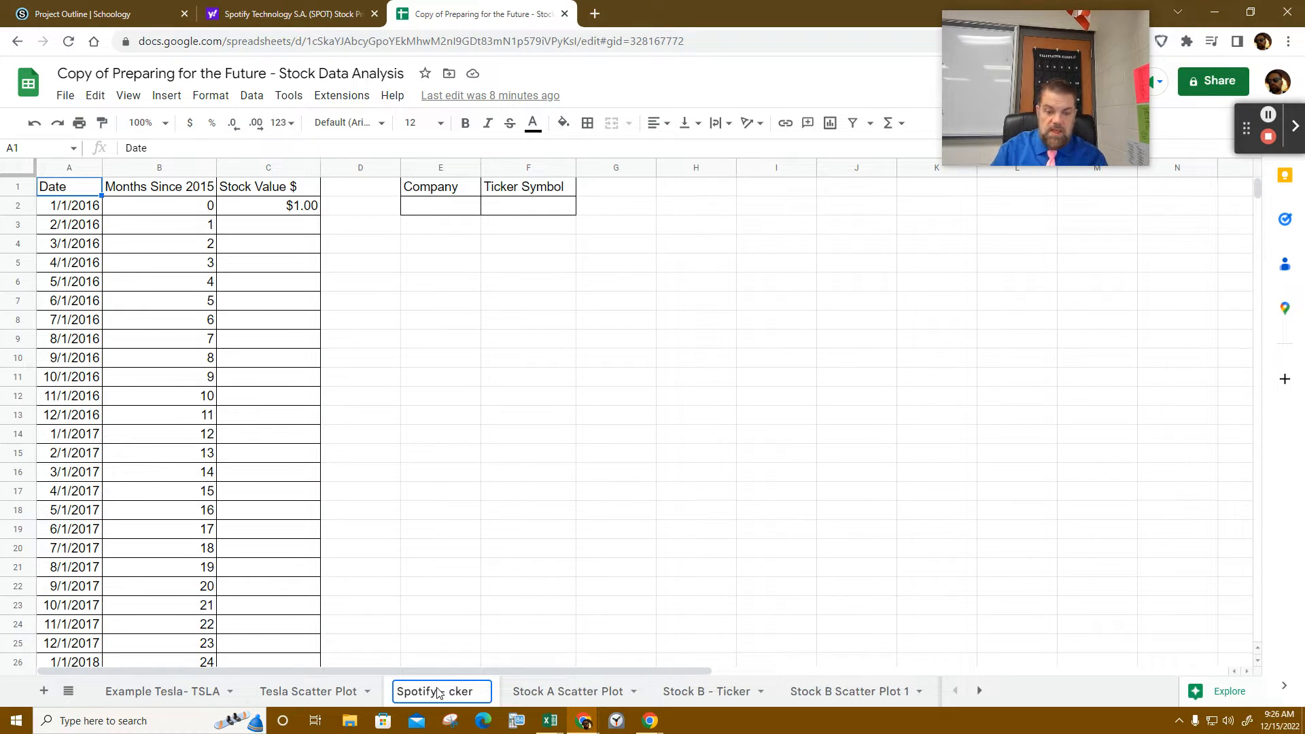
key("BackSpace")
key("BackSpace")
key("BackSpace")
type("SPOT")
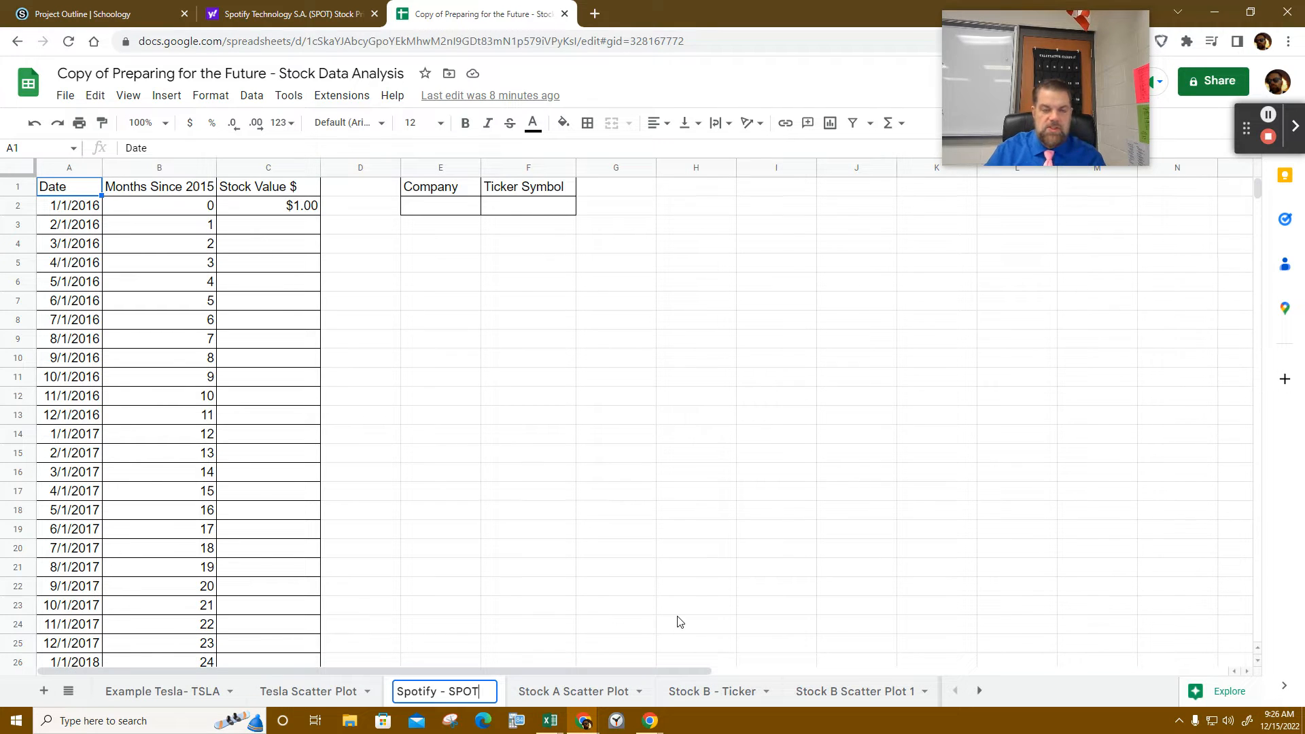
left_click(300, 212)
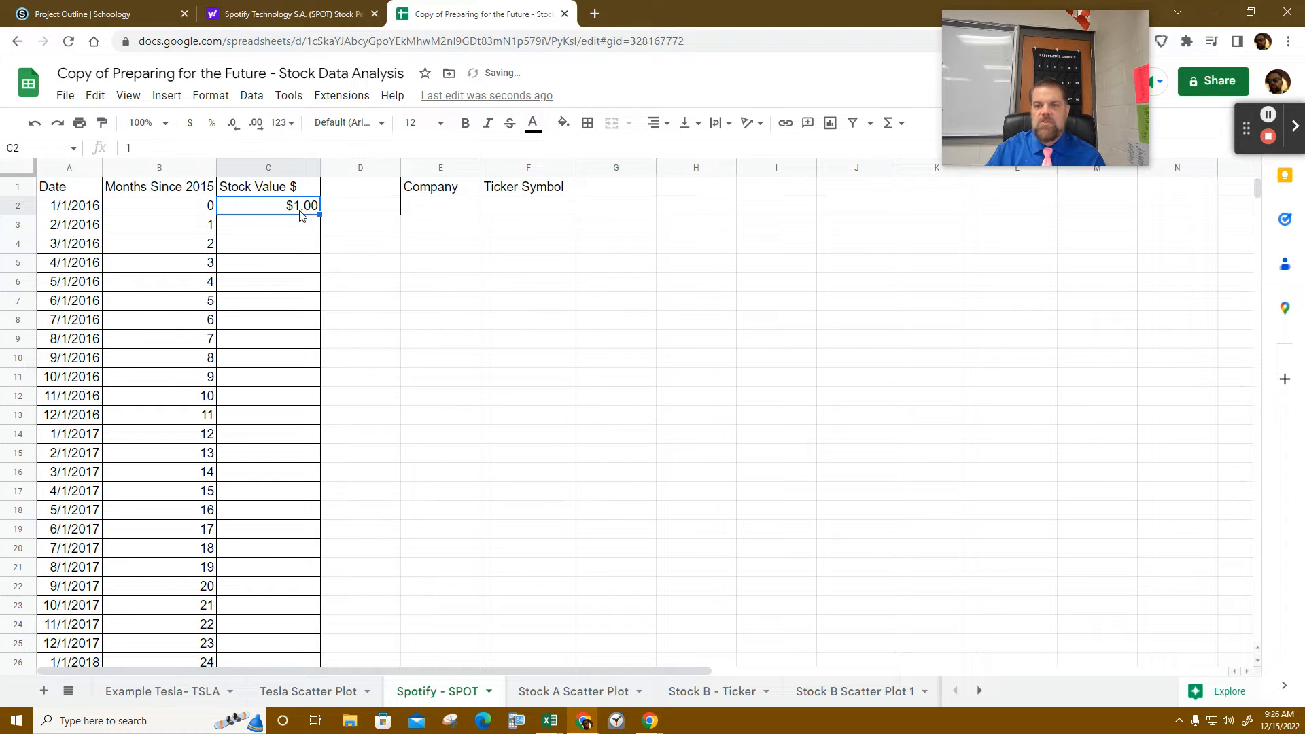
- Rename the Stock A Scatter Plot tab to 'Spotify Scatter Plot'
left_click(571, 693)
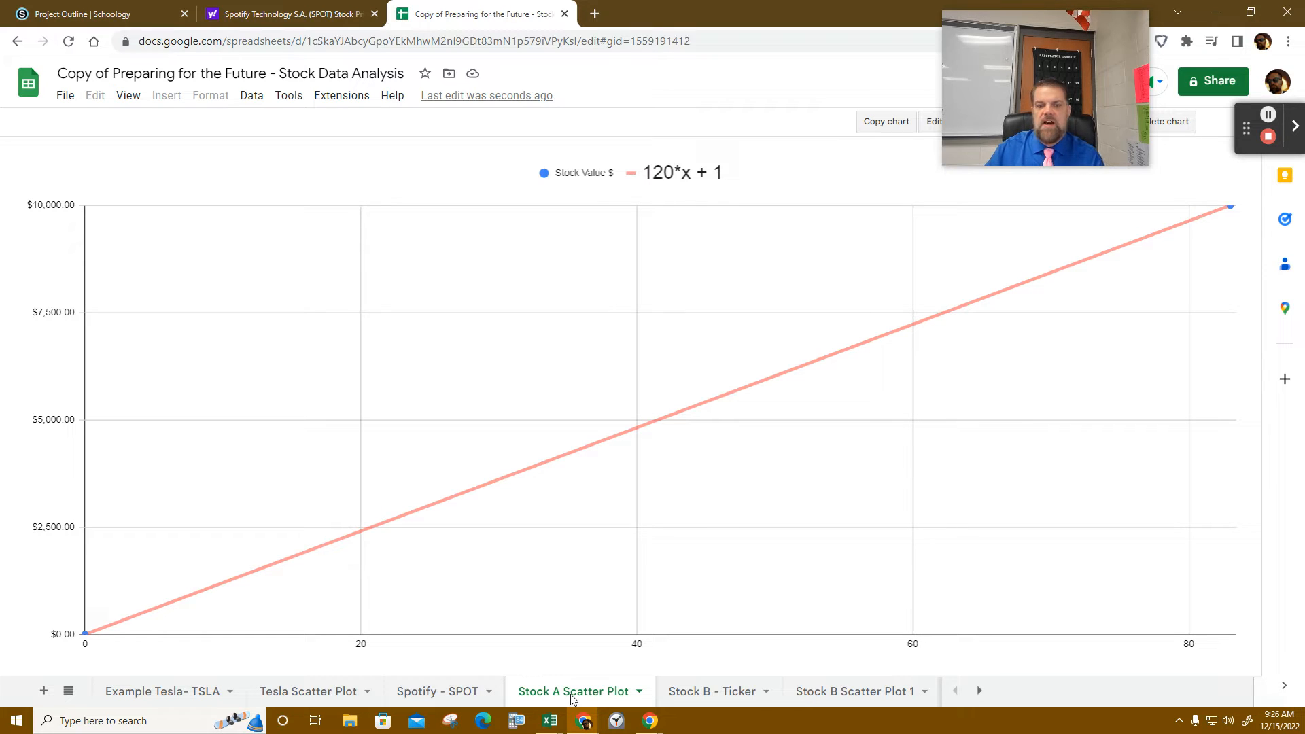
double_click(571, 691)
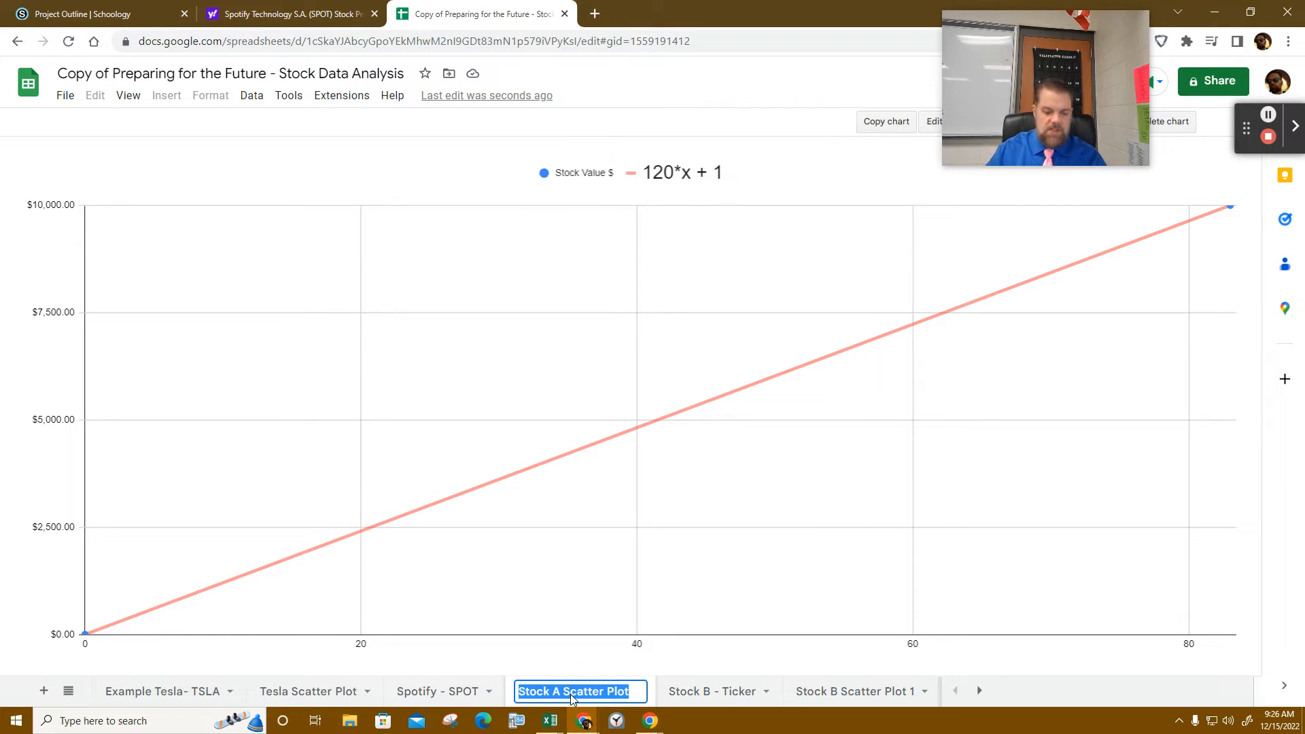
type("S[p")
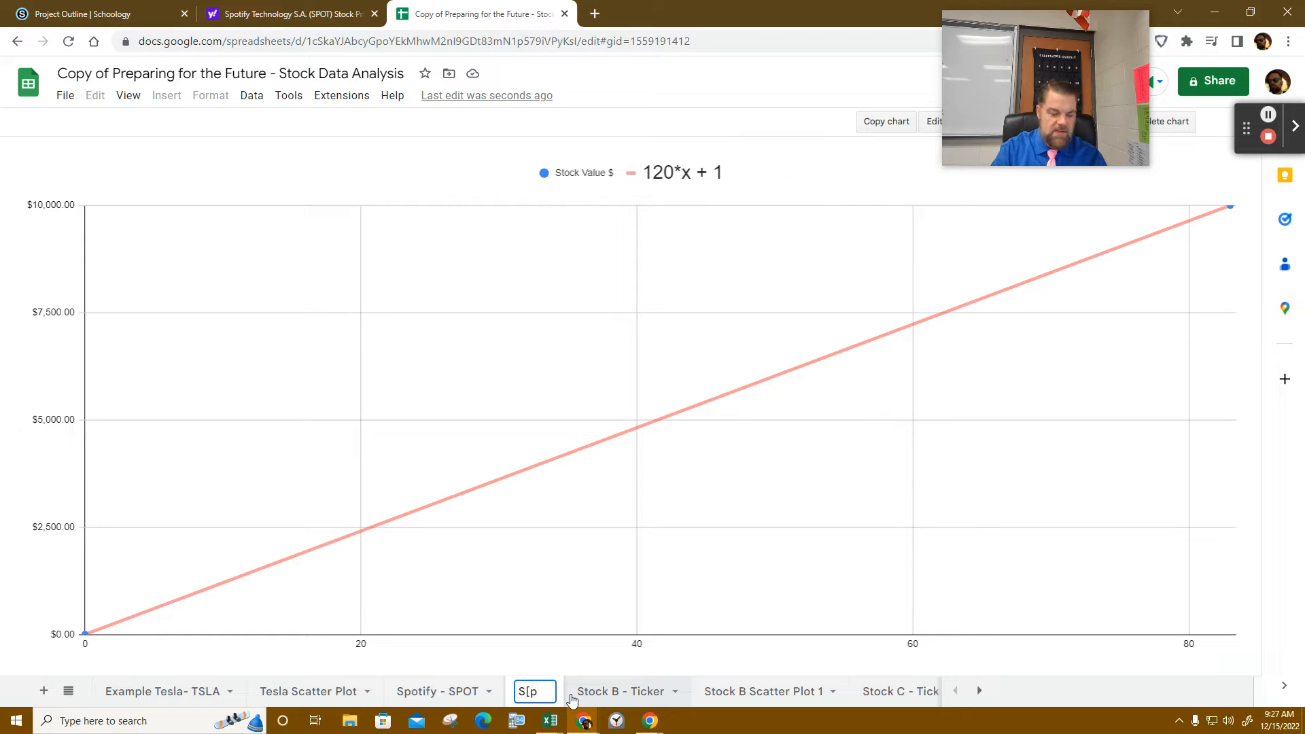
key("BackSpace")
key("BackSpace")
type("poti")
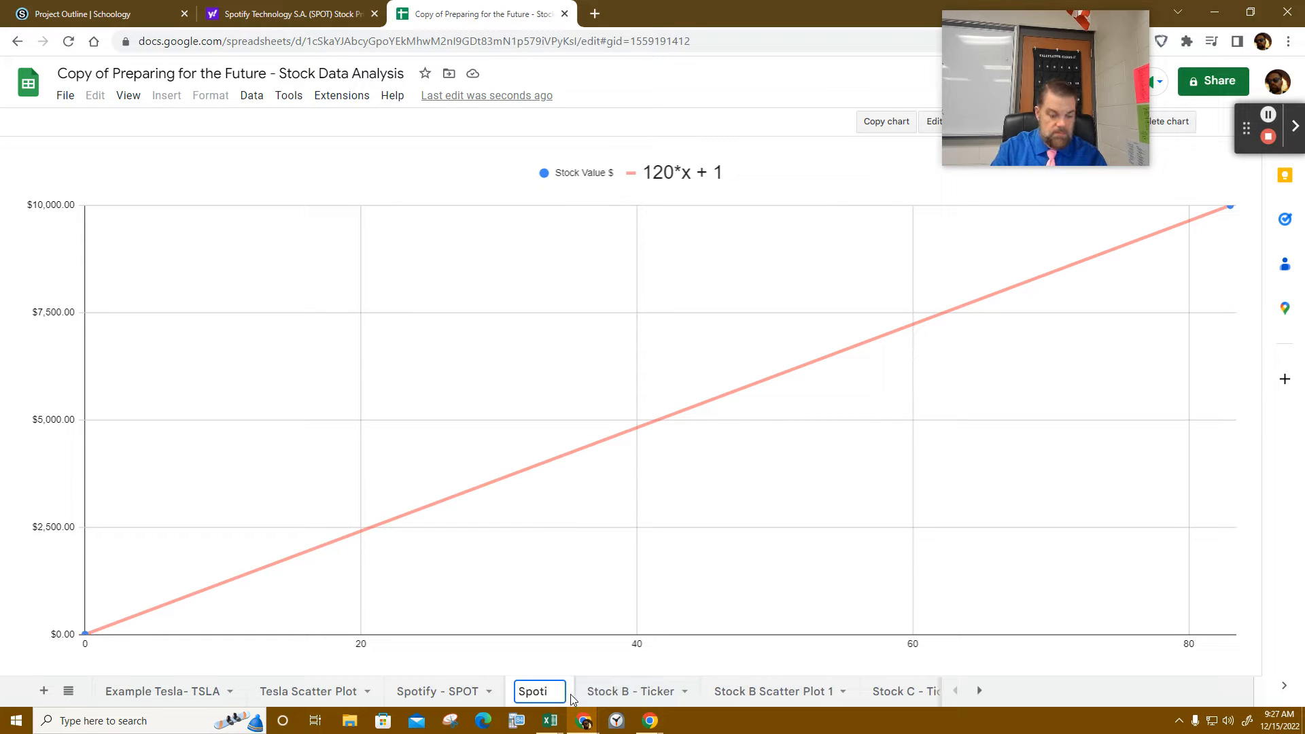
type("fy Sc")
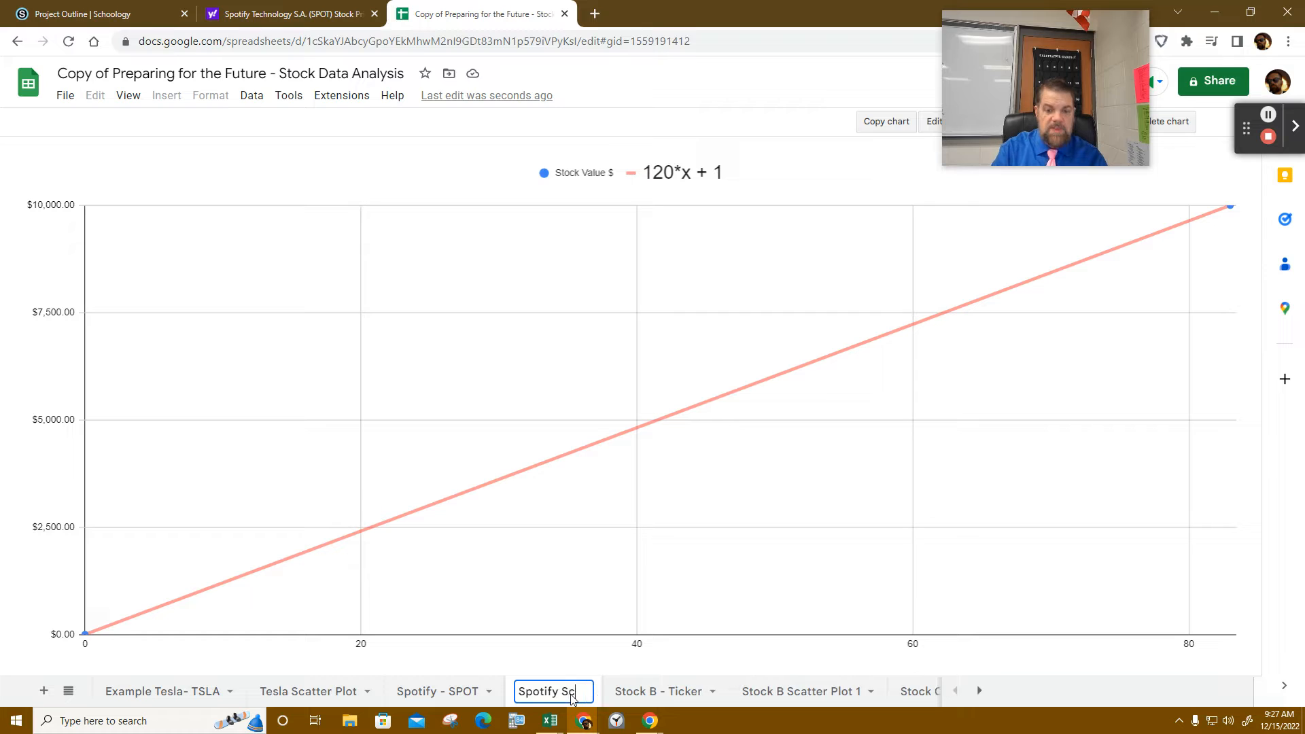
type("atter")
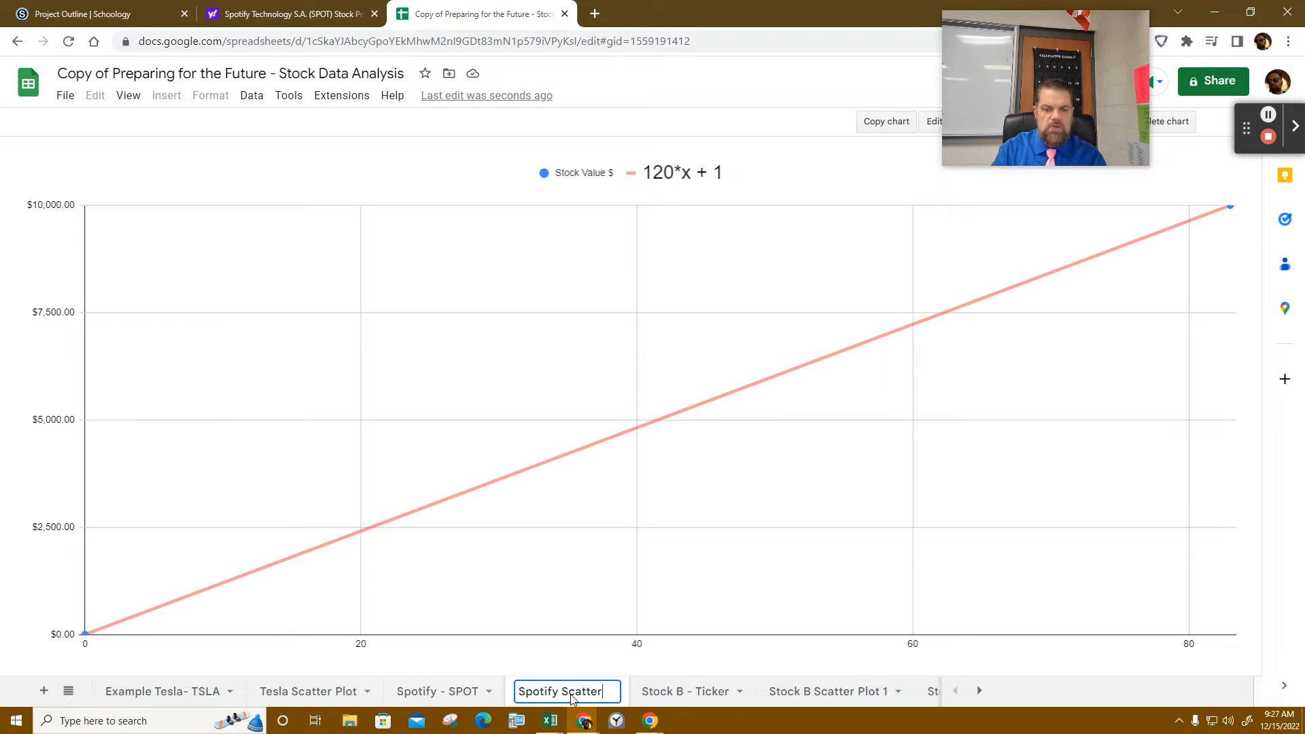
type(" Pl")
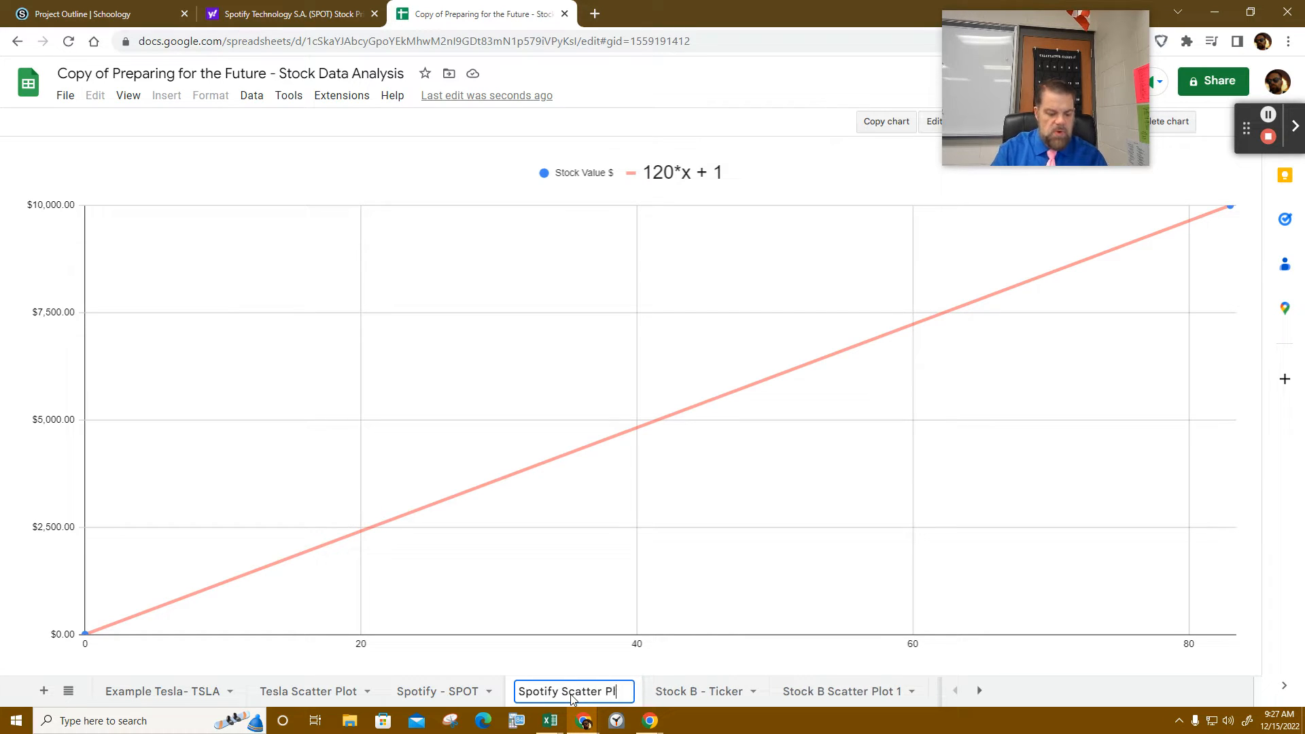
type("ot")
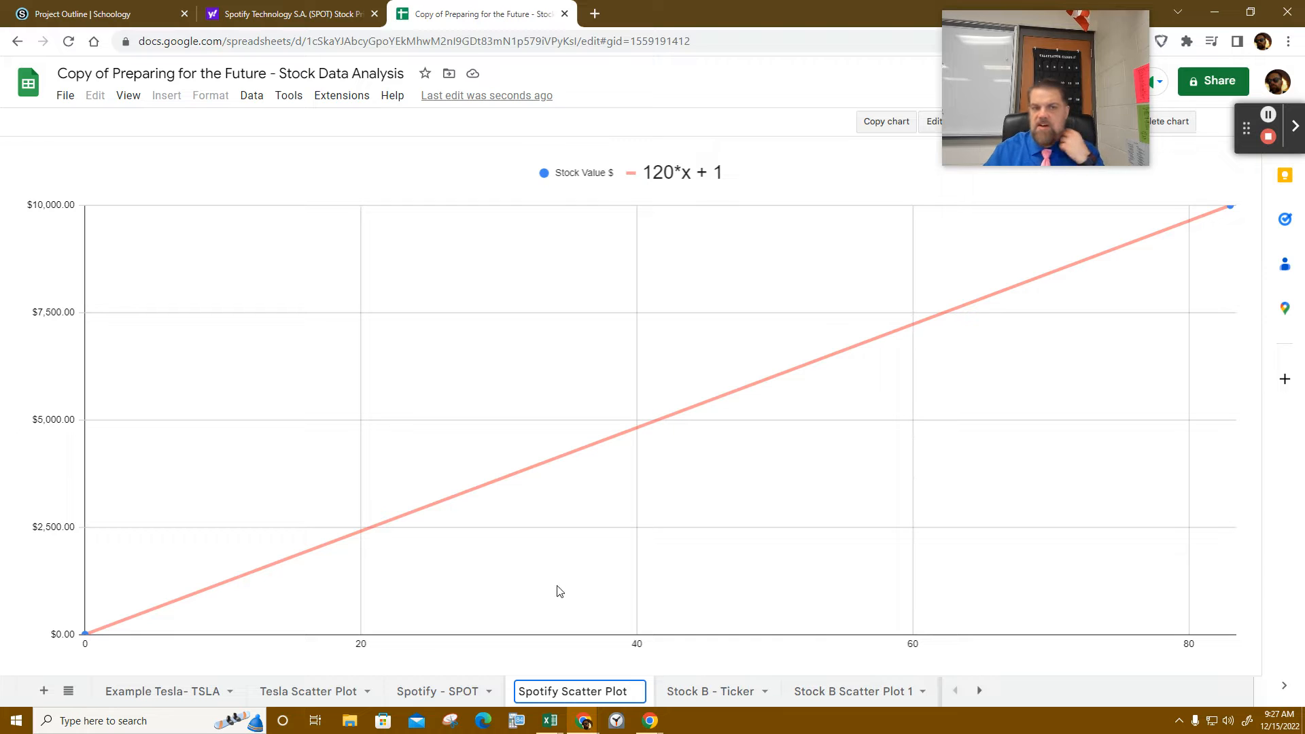
- Adjust the 'Months Since' header in B1 of the Spotify - SPOT sheet
left_click(406, 690)
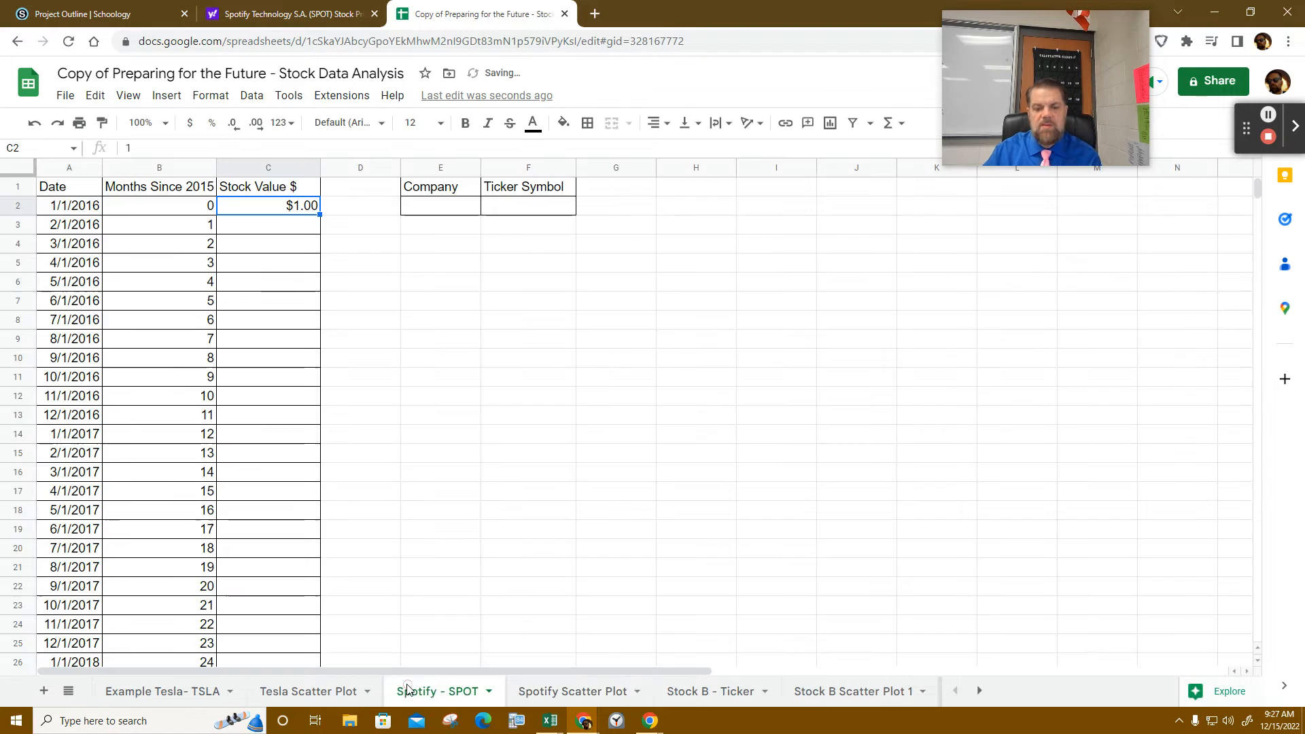
left_click(207, 185)
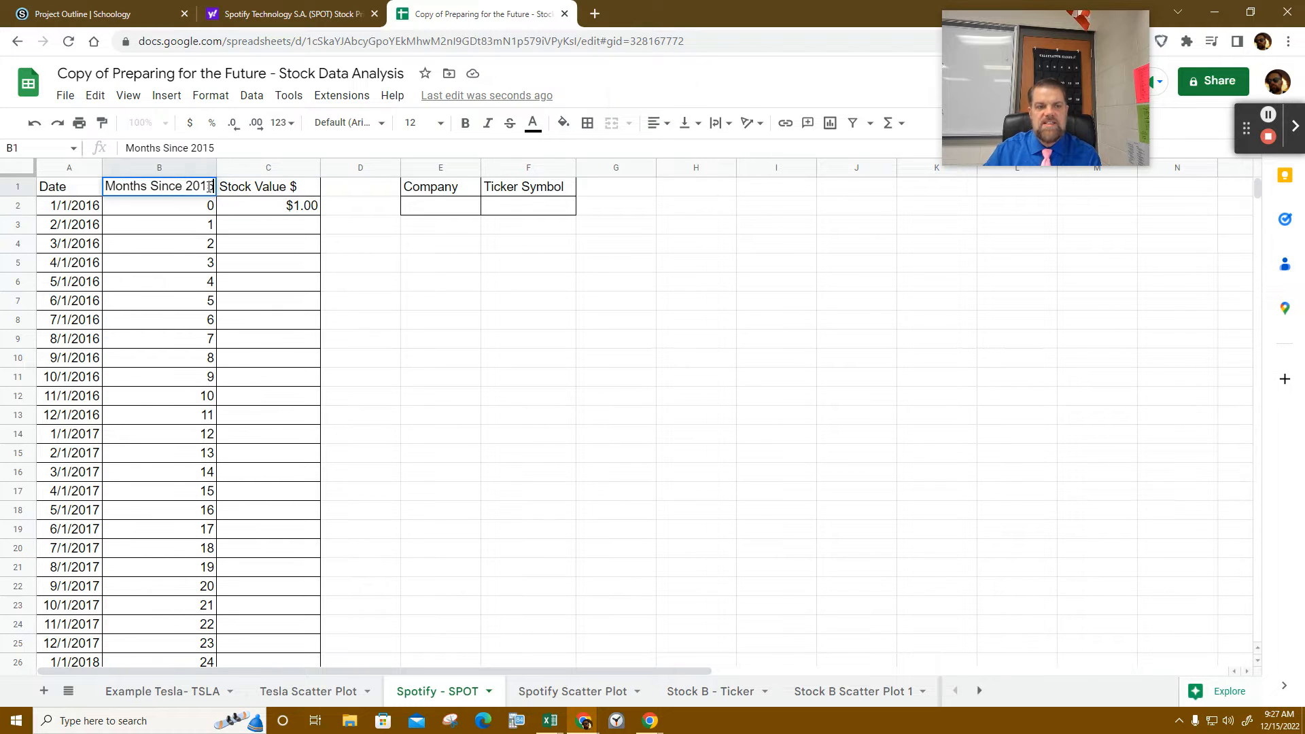
key("BackSpace")
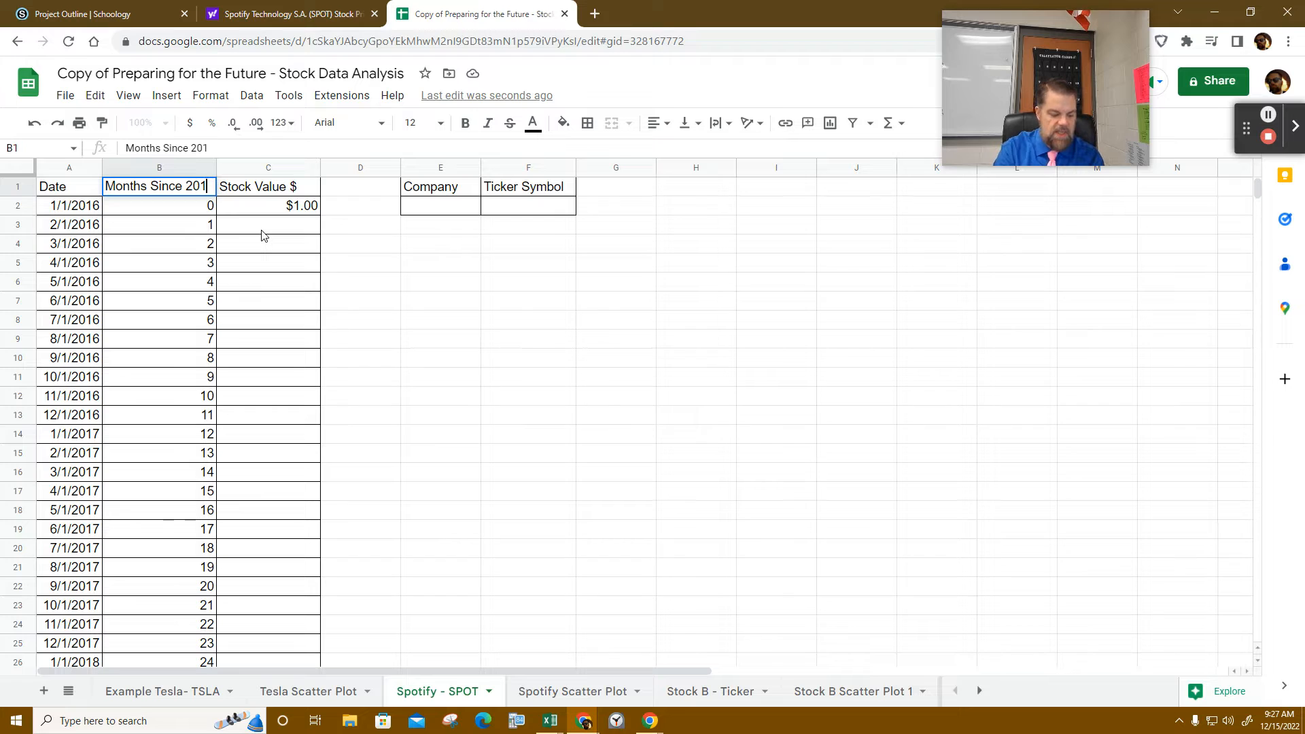
left_click(262, 231)
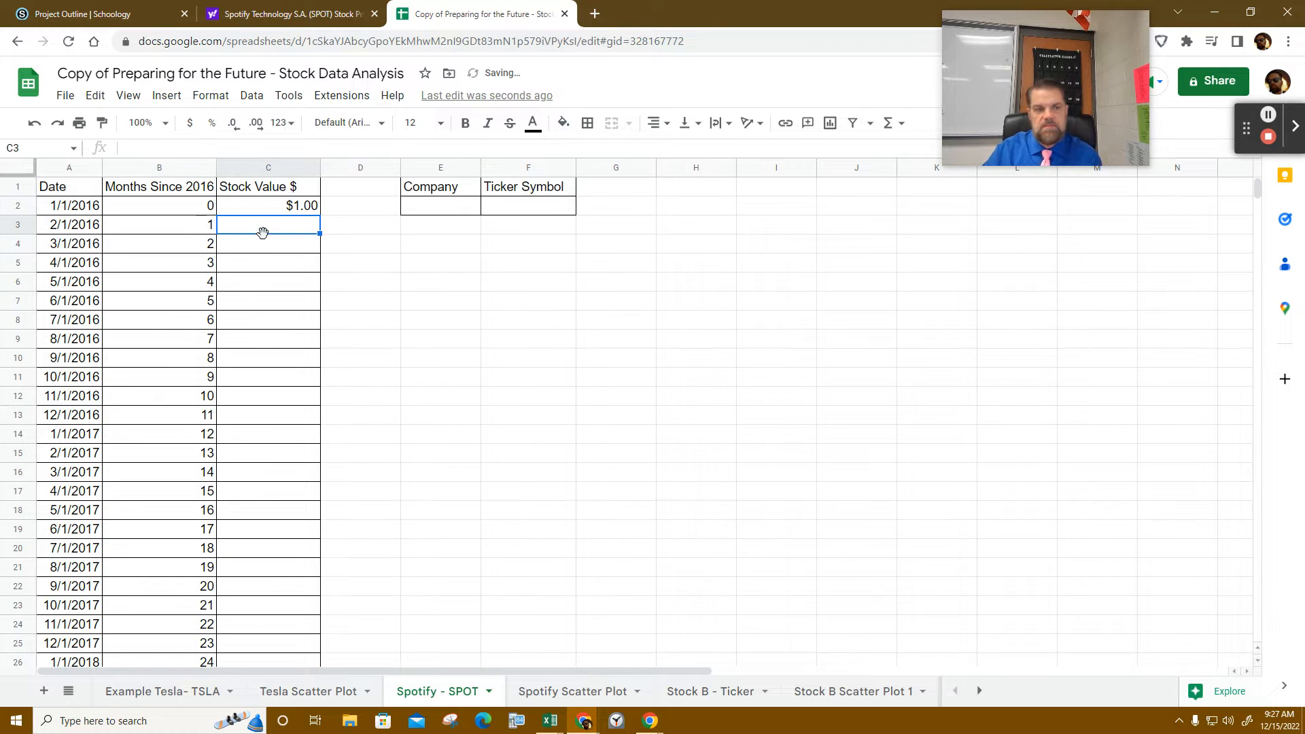
left_click(206, 187)
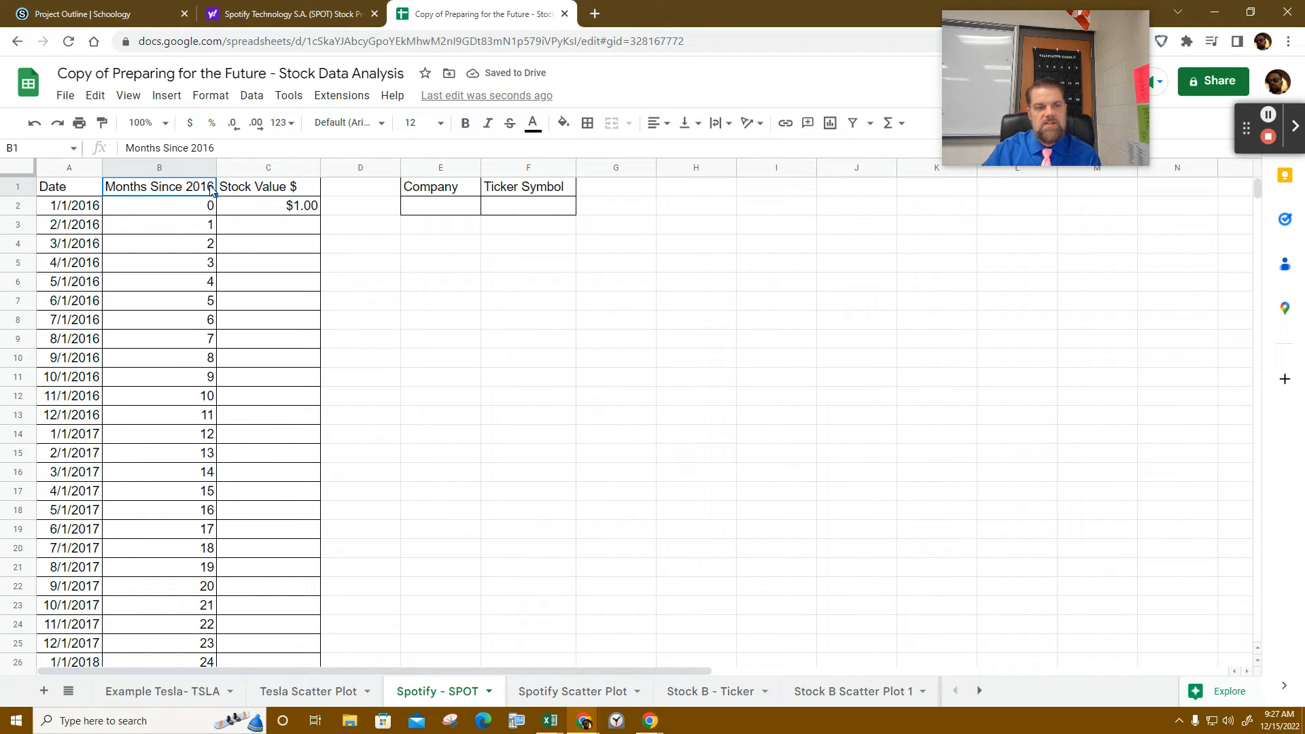
double_click(210, 188)
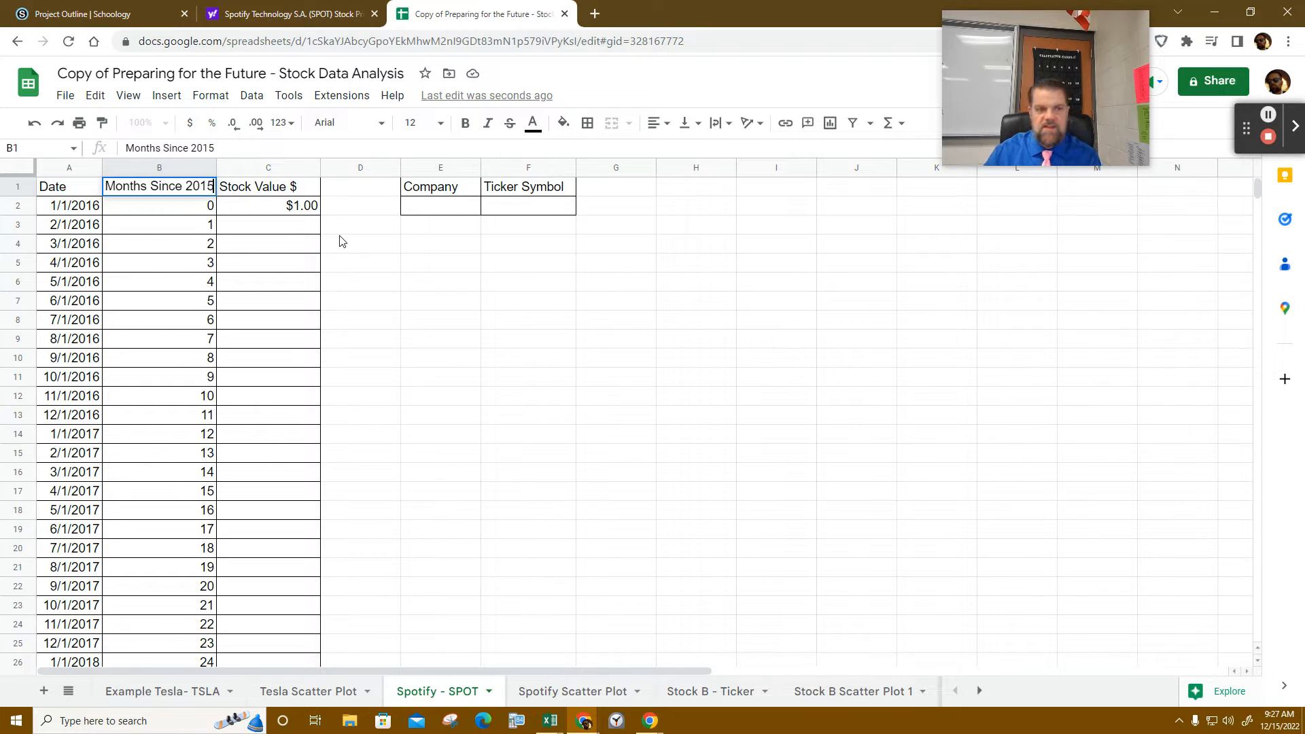
left_click(303, 231)
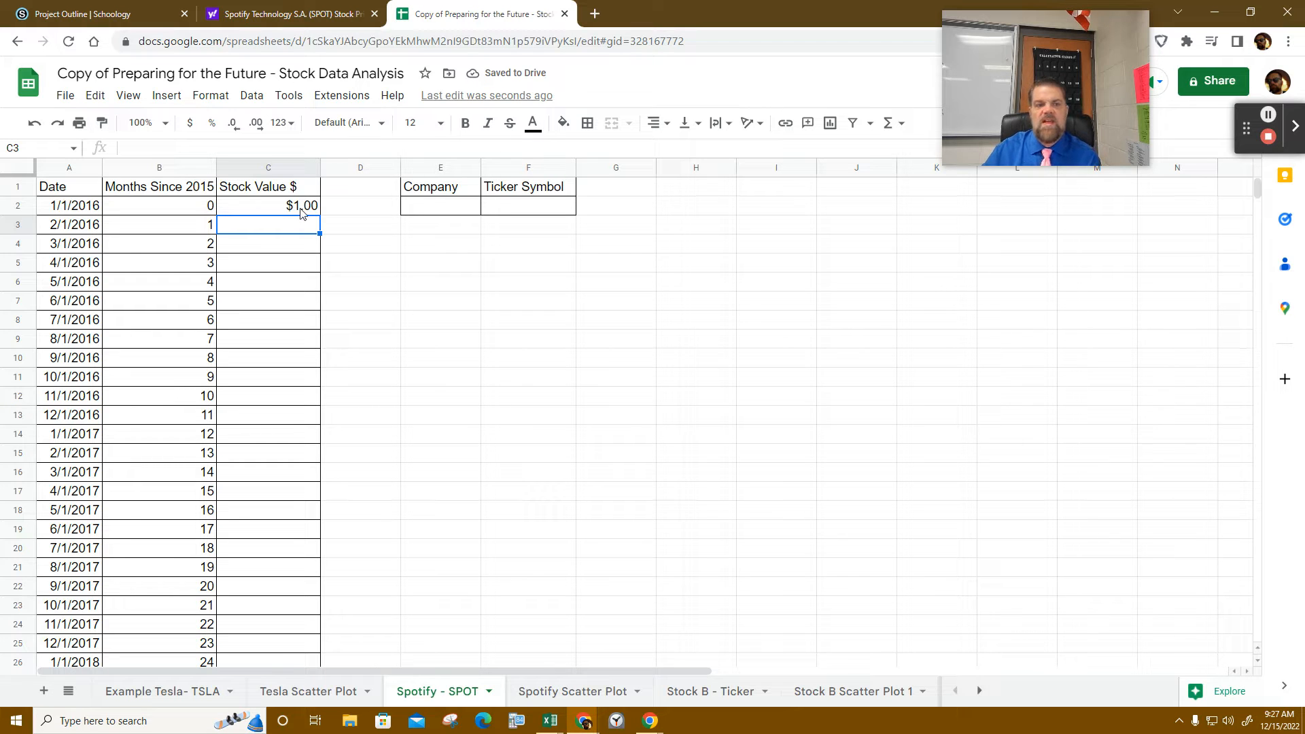
- Enter Spotify as the Company in E2 and SPOT as the Ticker Symbol in F2
left_click(443, 205)
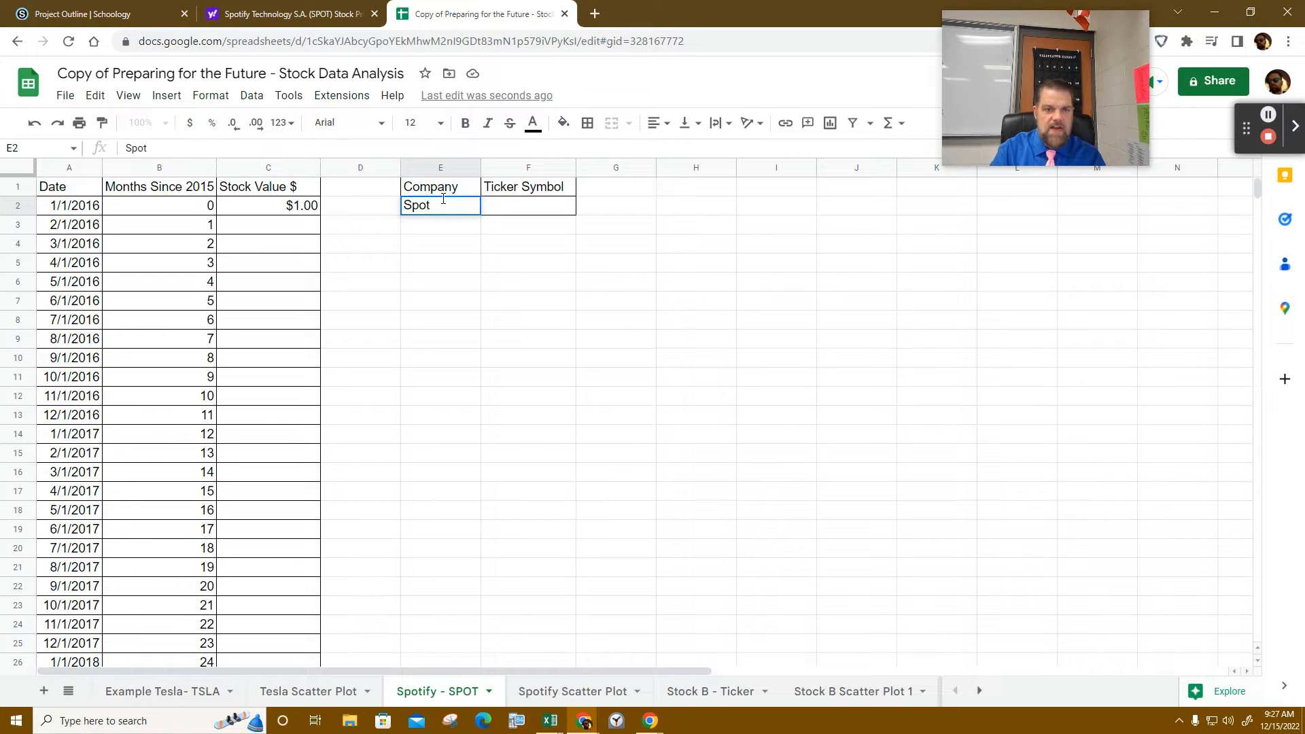
key("Tab")
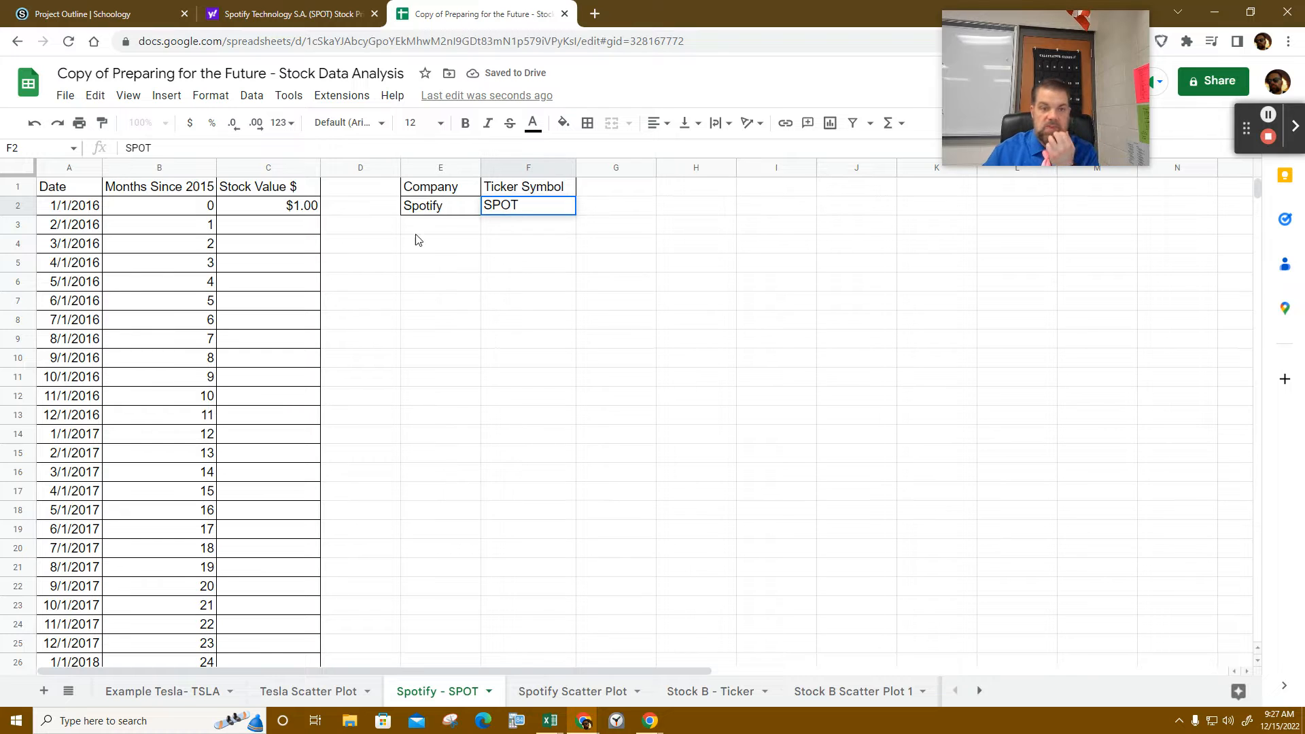
left_click(304, 212)
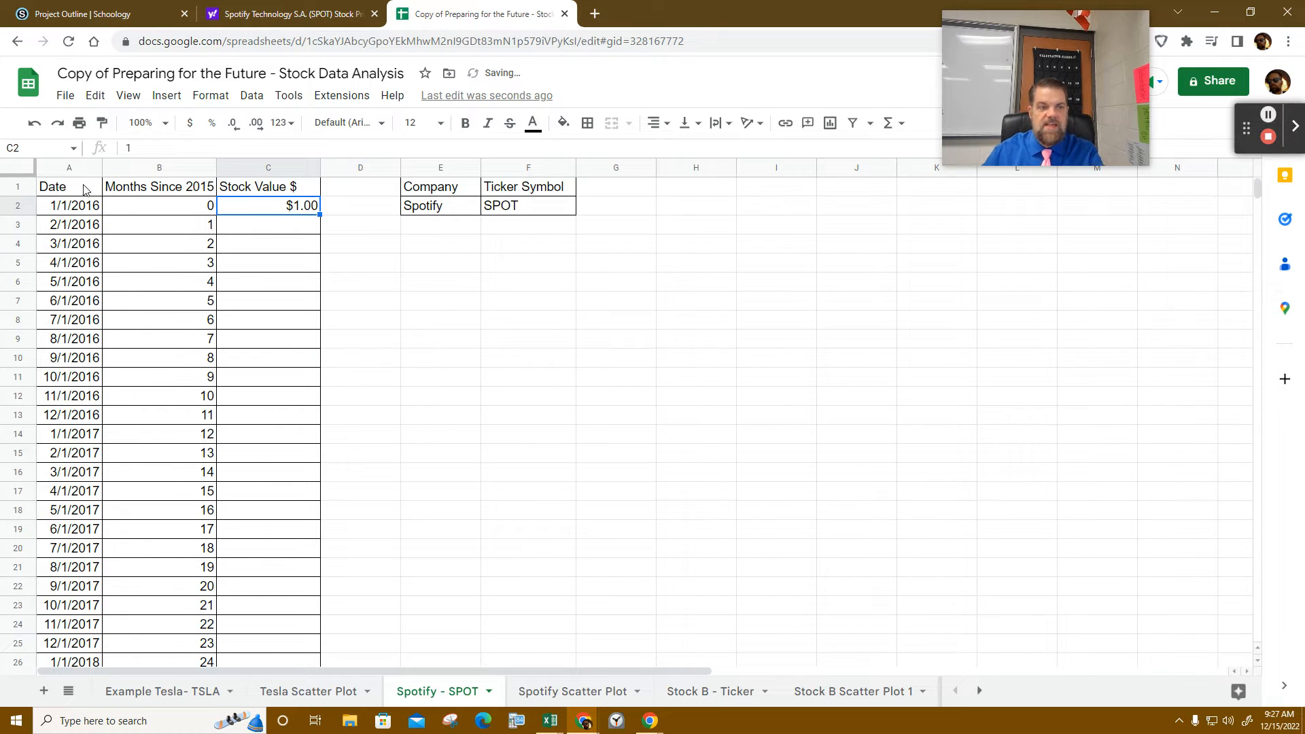
left_click(226, 25)
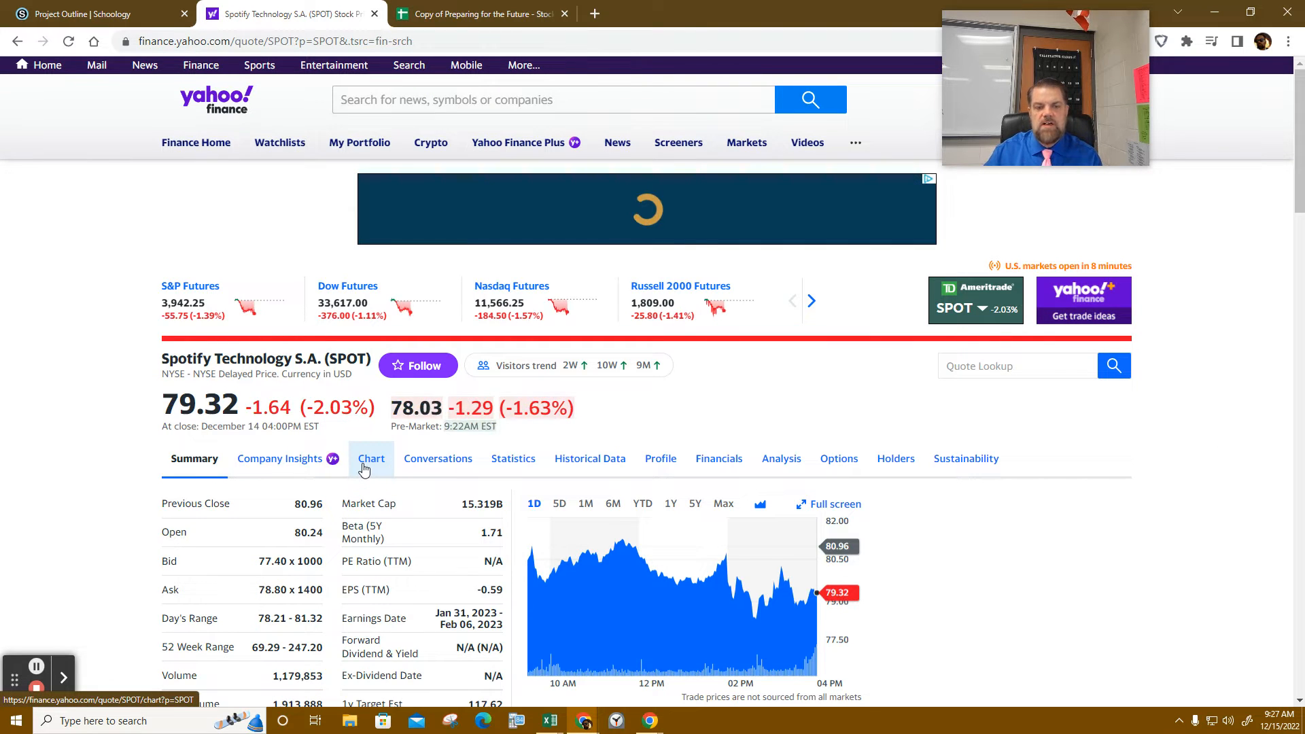
- Look over Spotify's price chart, then open SPOT's Historical Data table
left_click(363, 468)
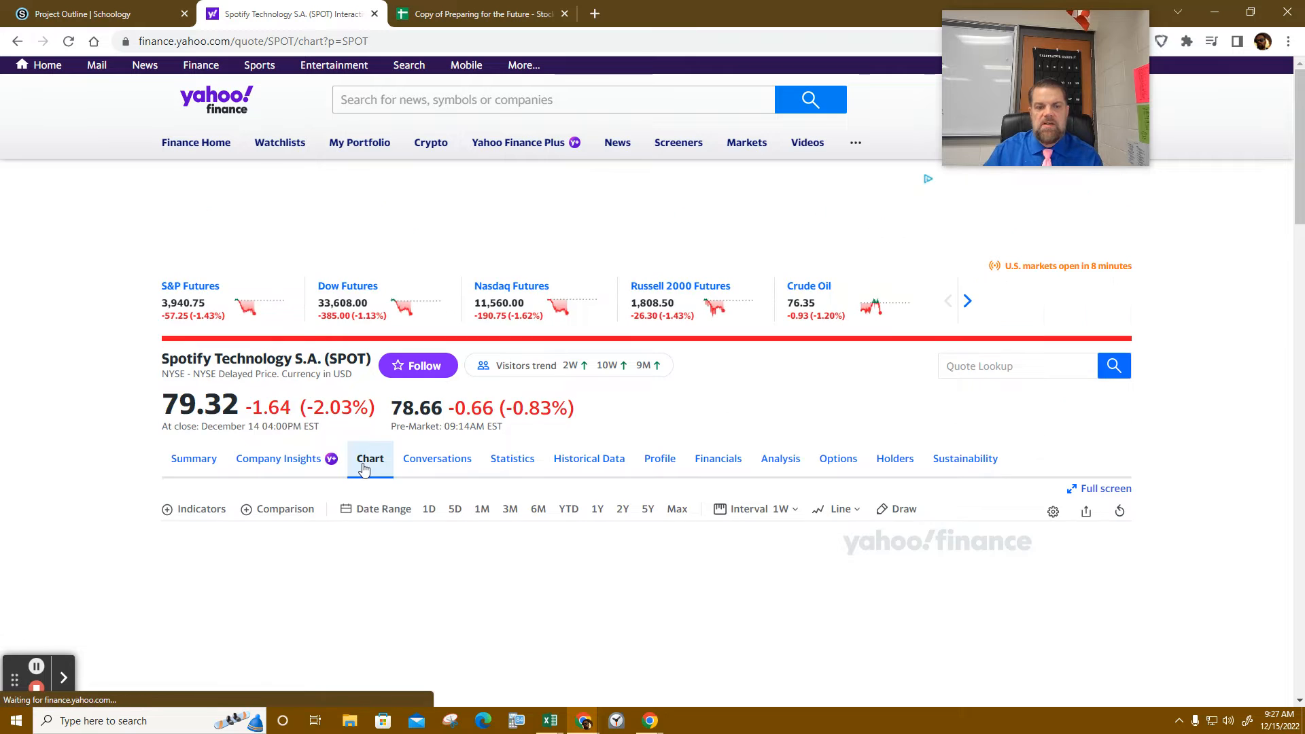
scroll(646, 374, "down", 1)
scroll(645, 374, "down", 1)
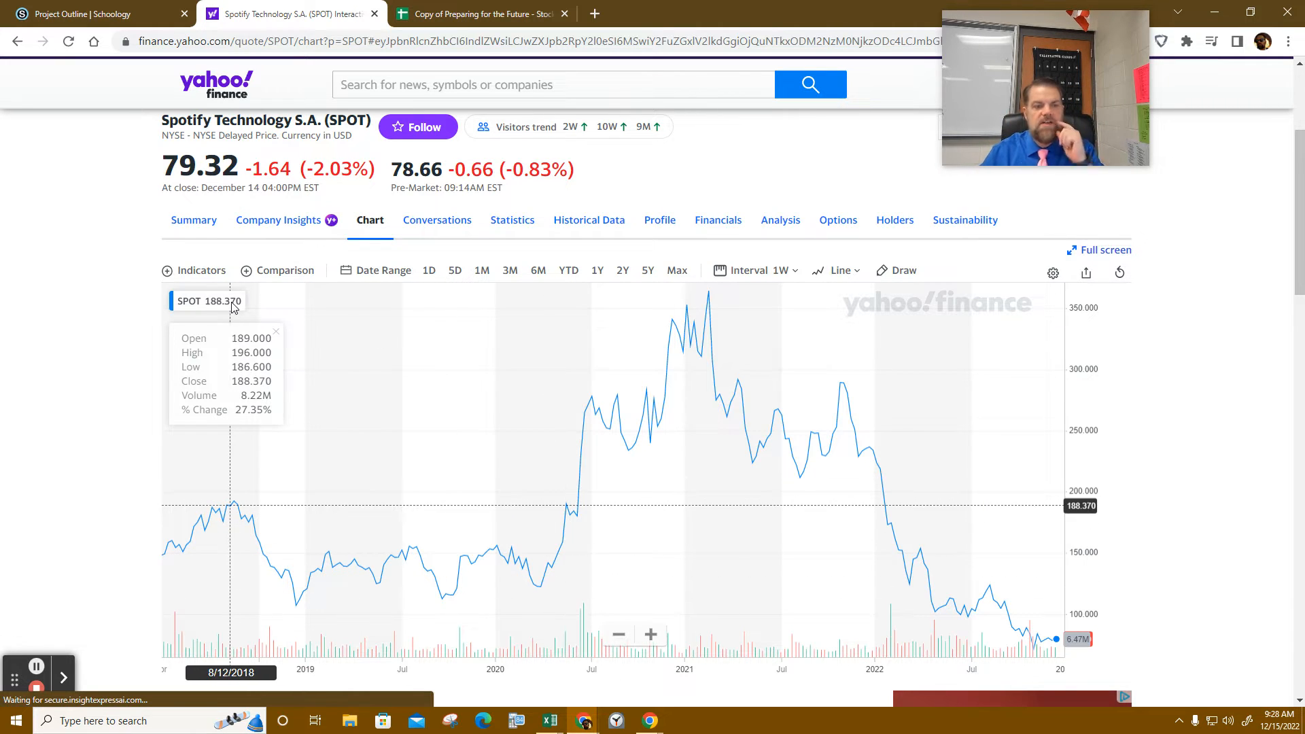
left_click(604, 221)
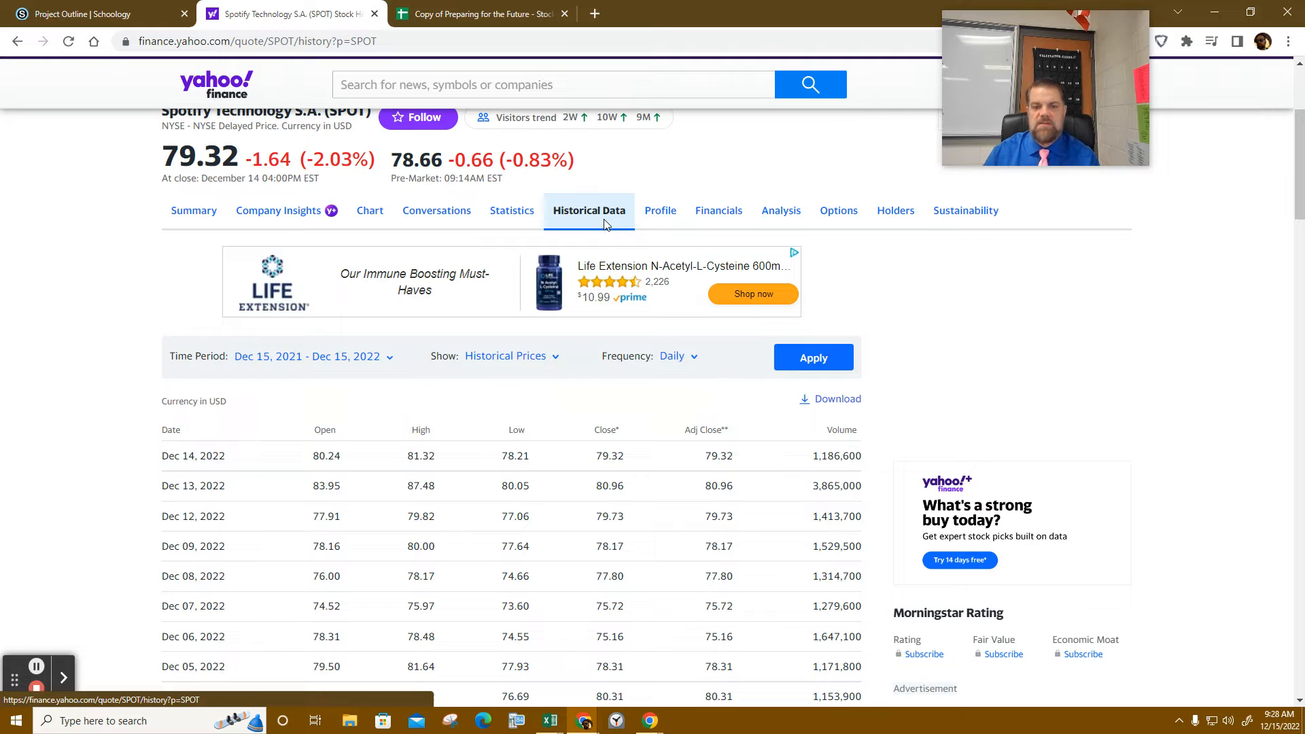
- Set SPOT's historical price frequency to Monthly and begin editing the Time Period start date
left_click(694, 358)
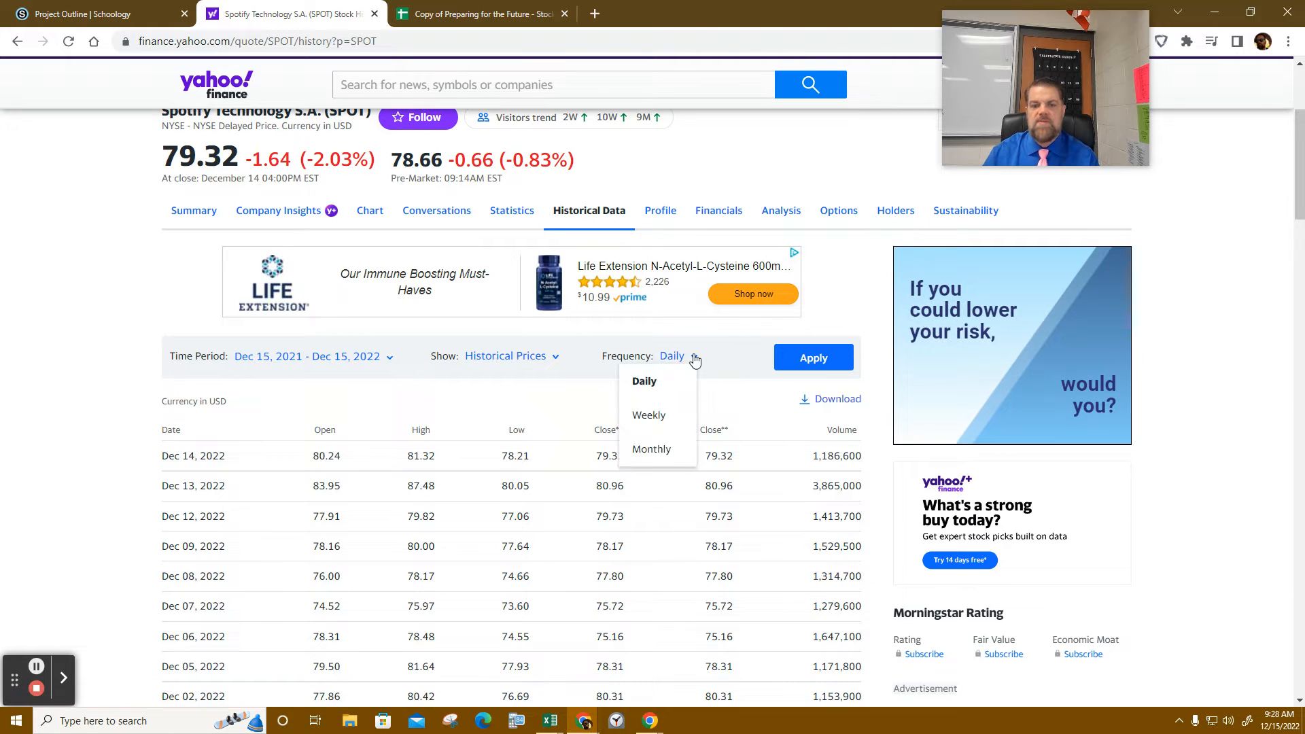
left_click(651, 449)
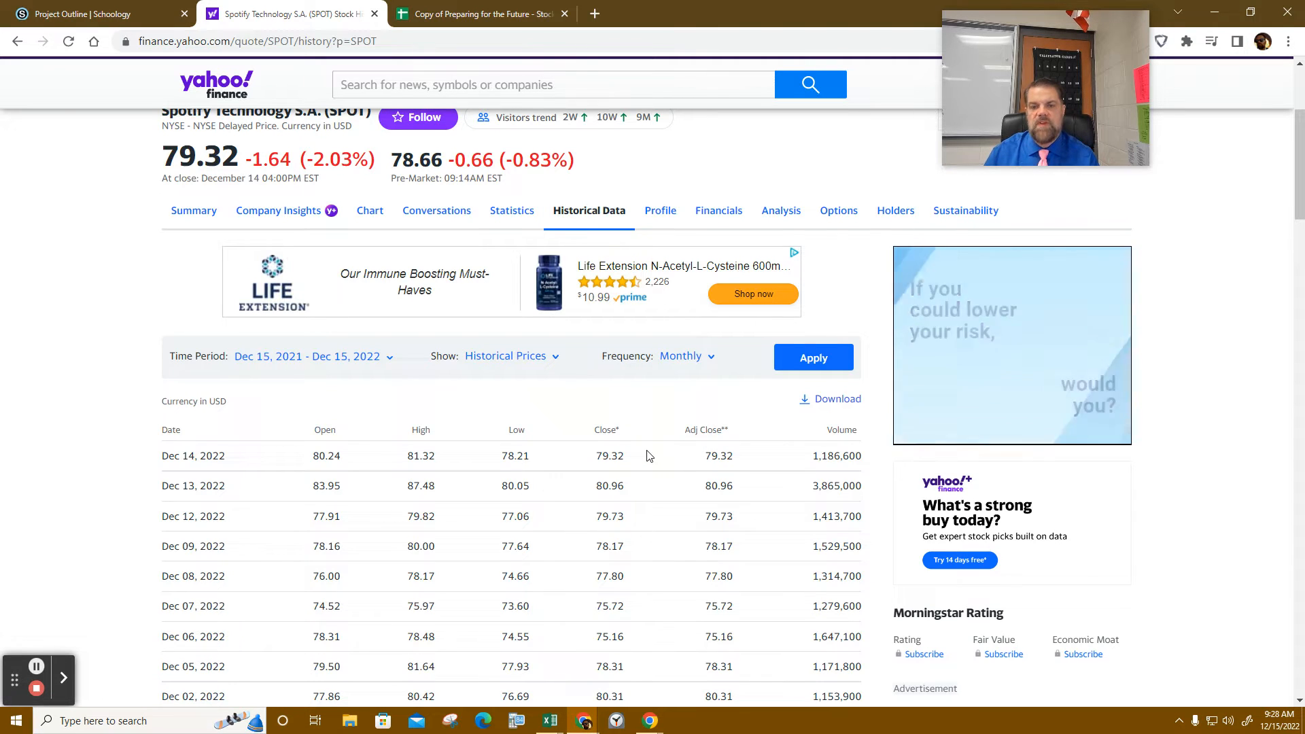
left_click(382, 361)
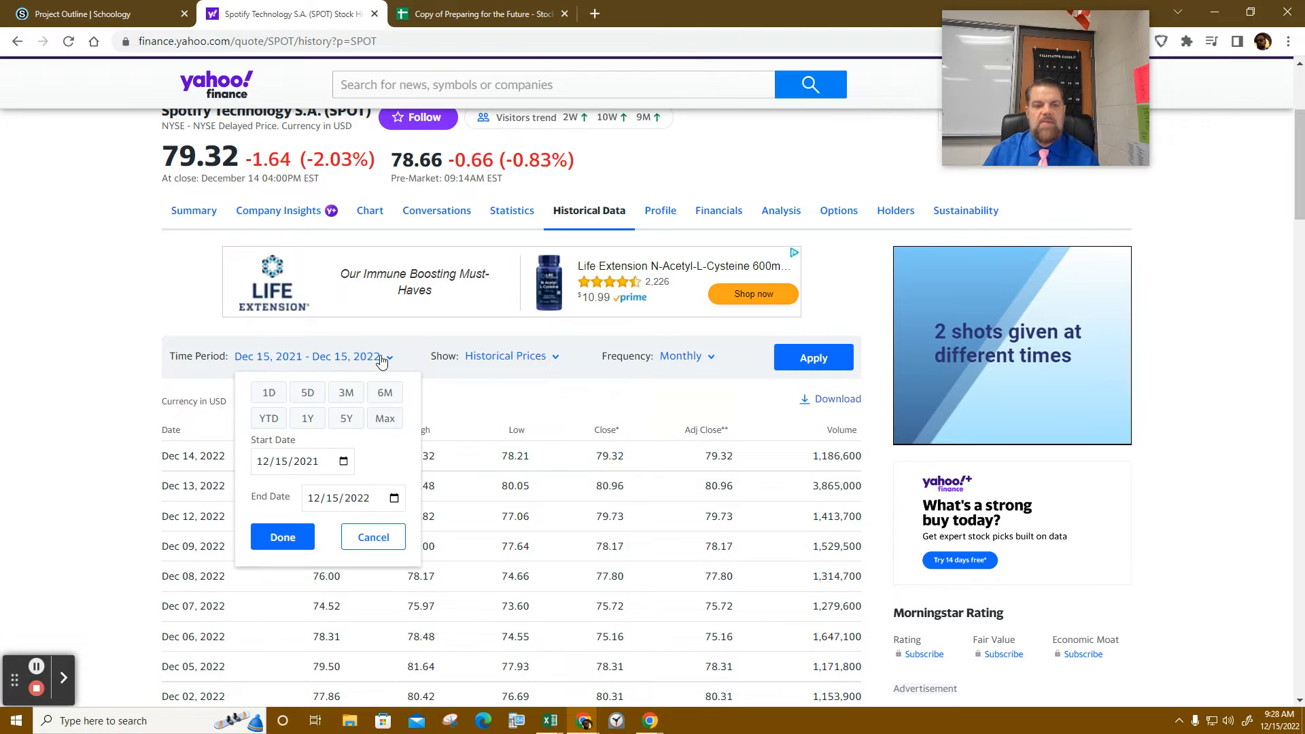
left_click(343, 472)
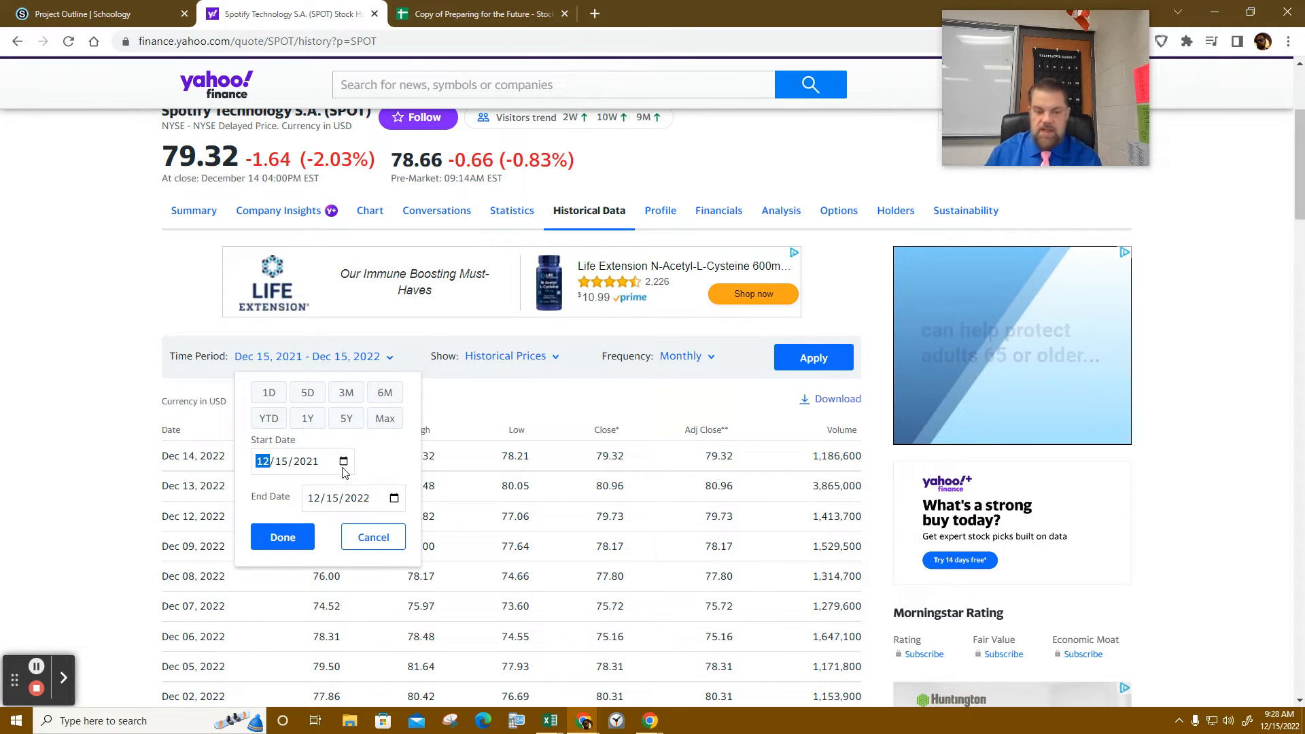
type("01/0")
type("1/0002")
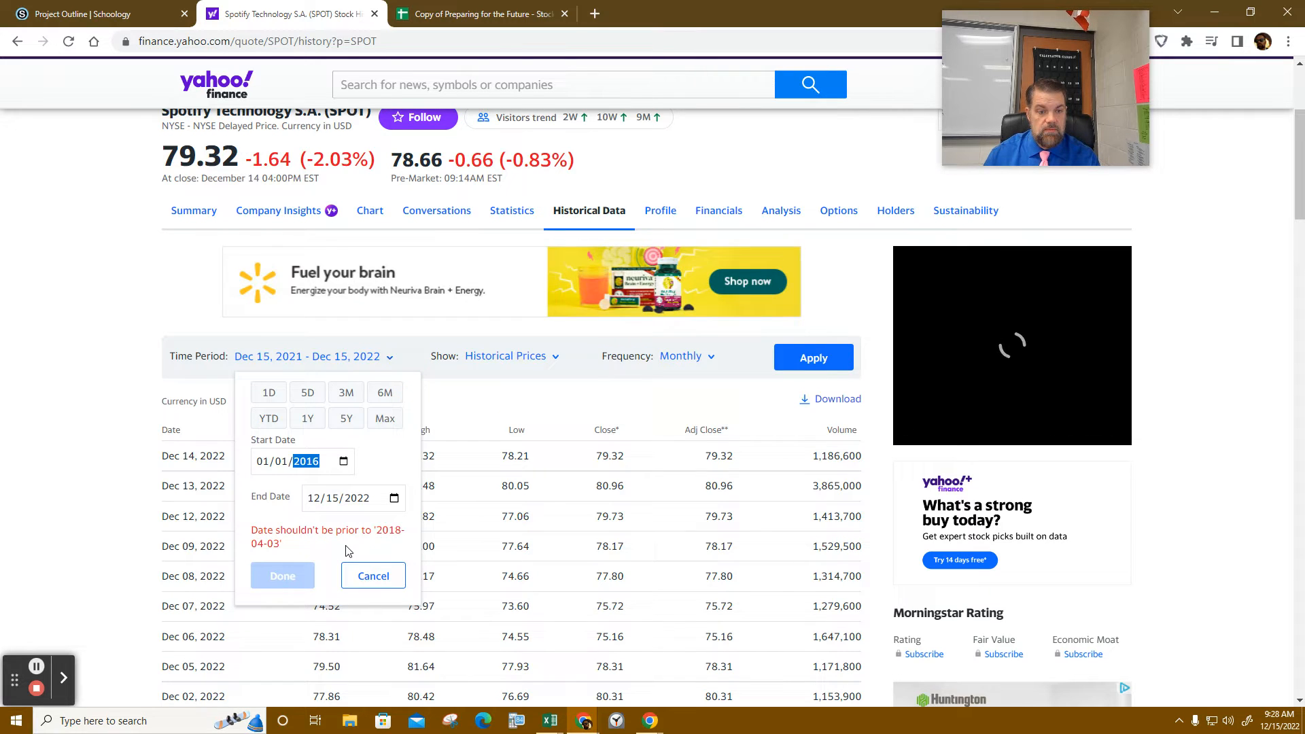
- Try a January 1, 2016 start date, which is refused because SPOT data begins 2018-04-03
left_click(350, 501)
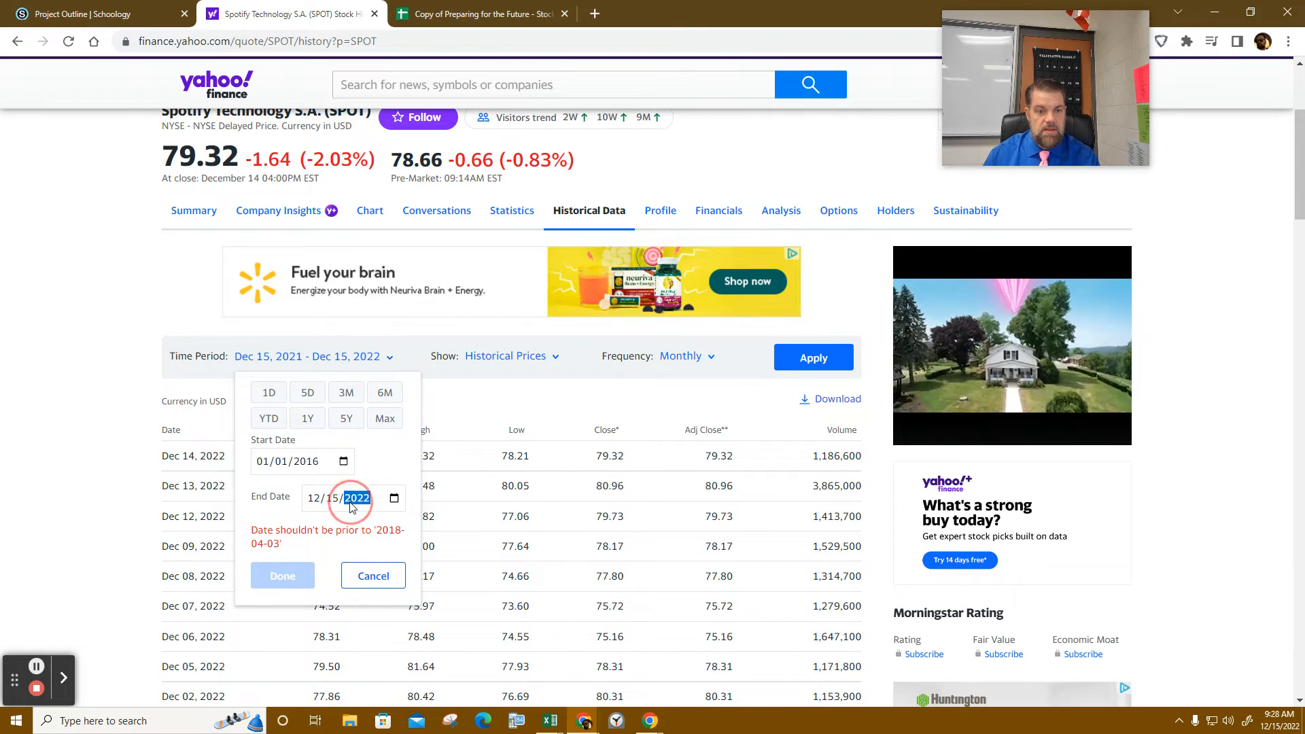
left_click(305, 462)
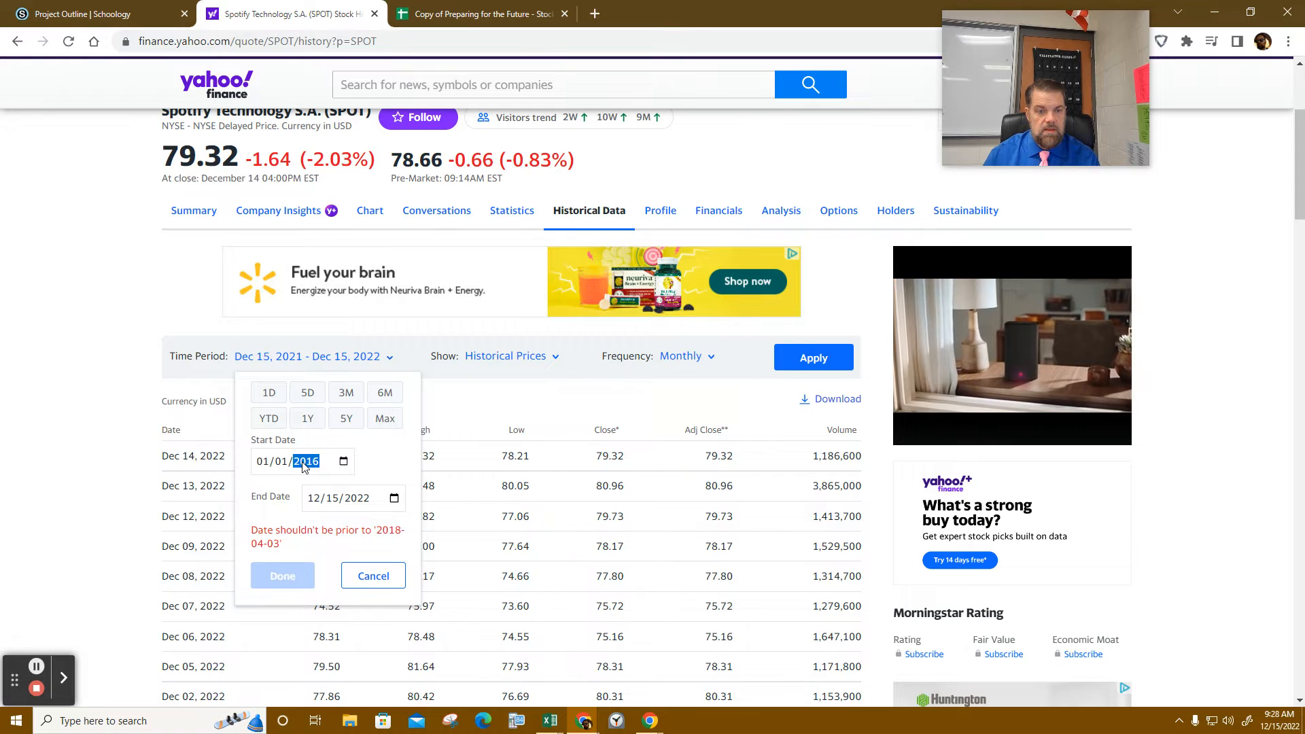
left_click(343, 462)
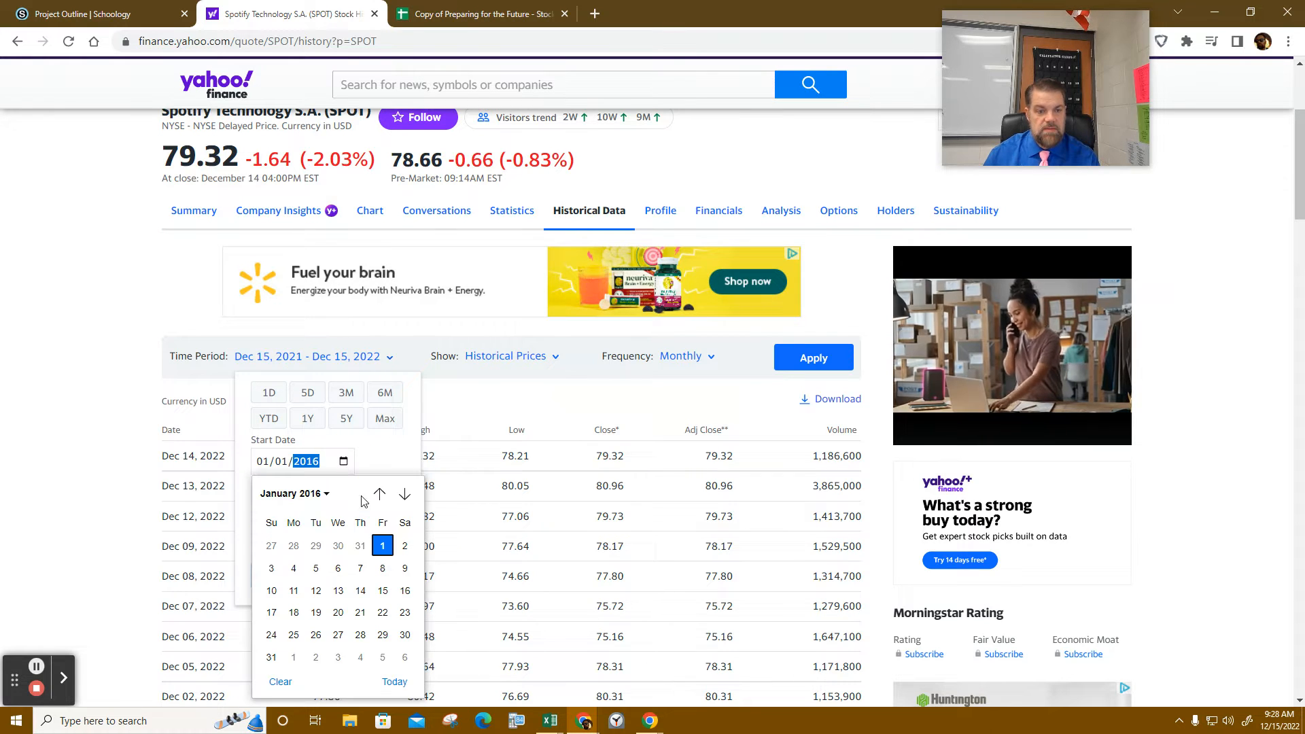
left_click(385, 552)
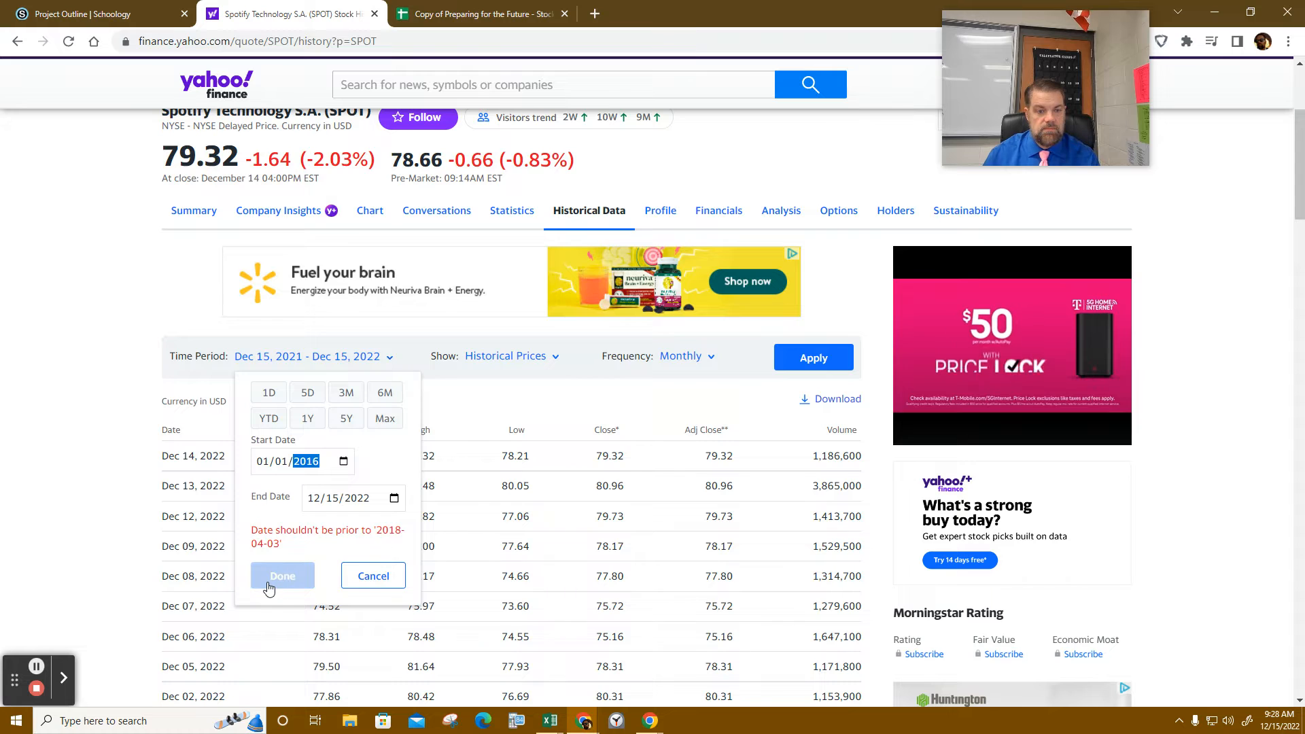
left_click(269, 584)
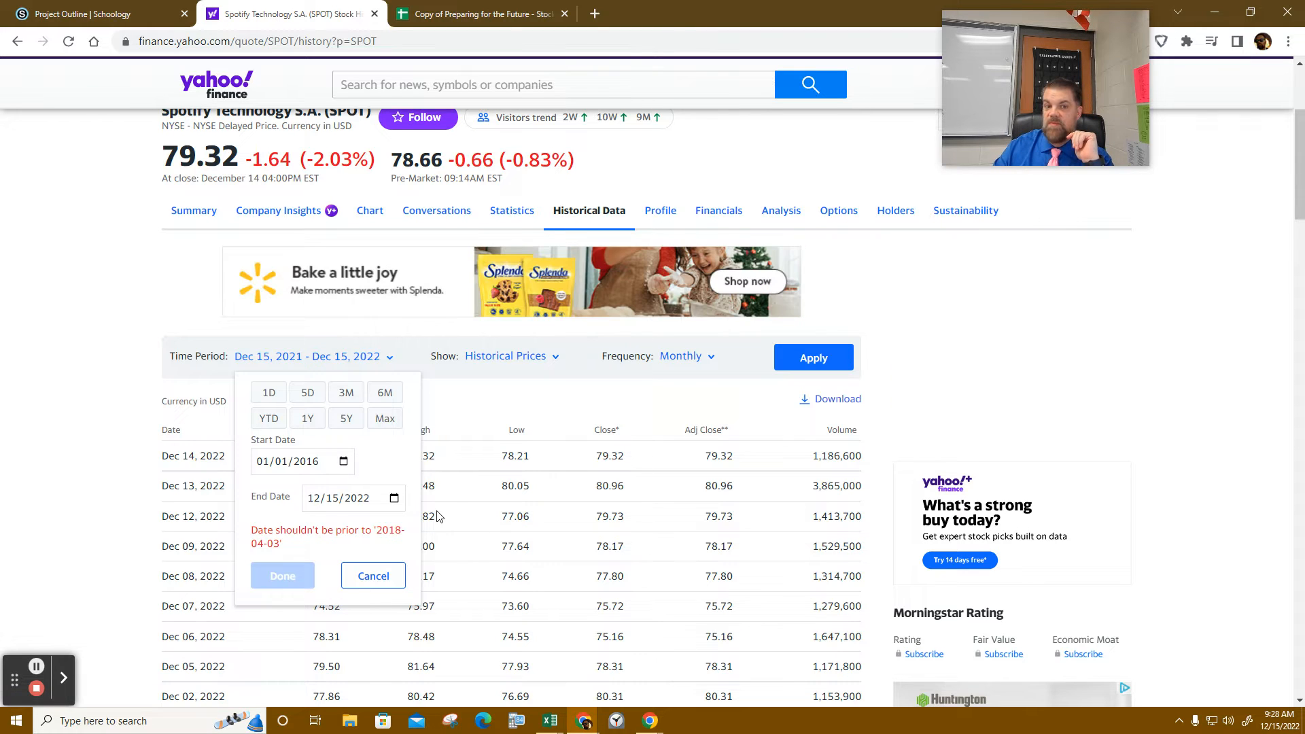
left_click(562, 77)
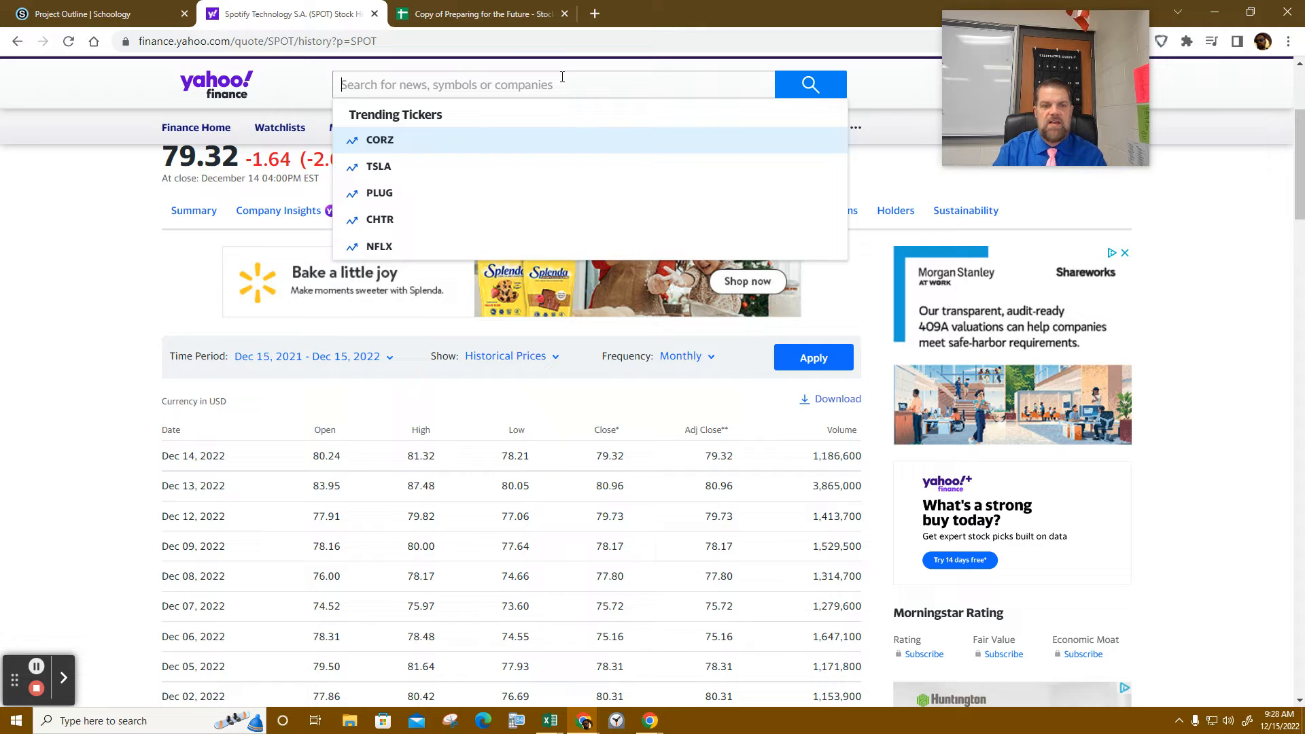
- Open Netflix (NFLX) historical data and set its frequency to Monthly
left_click(405, 244)
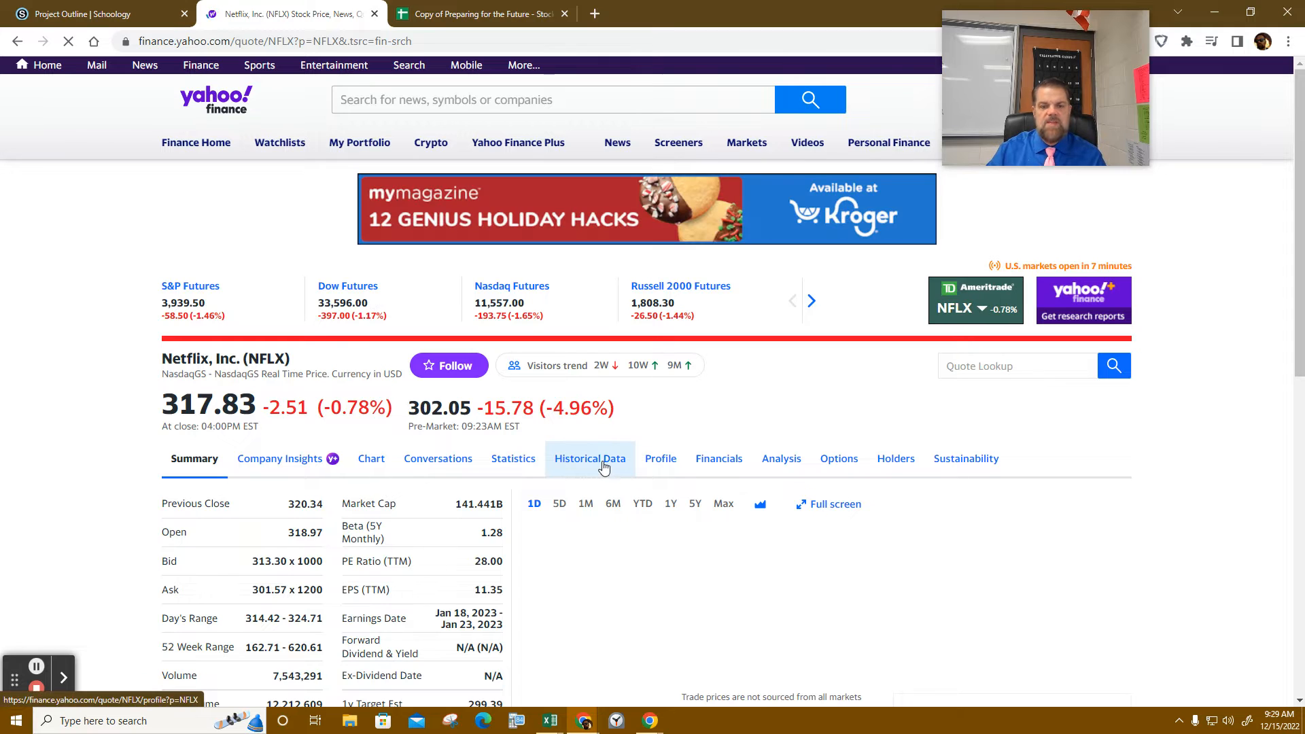
left_click(603, 466)
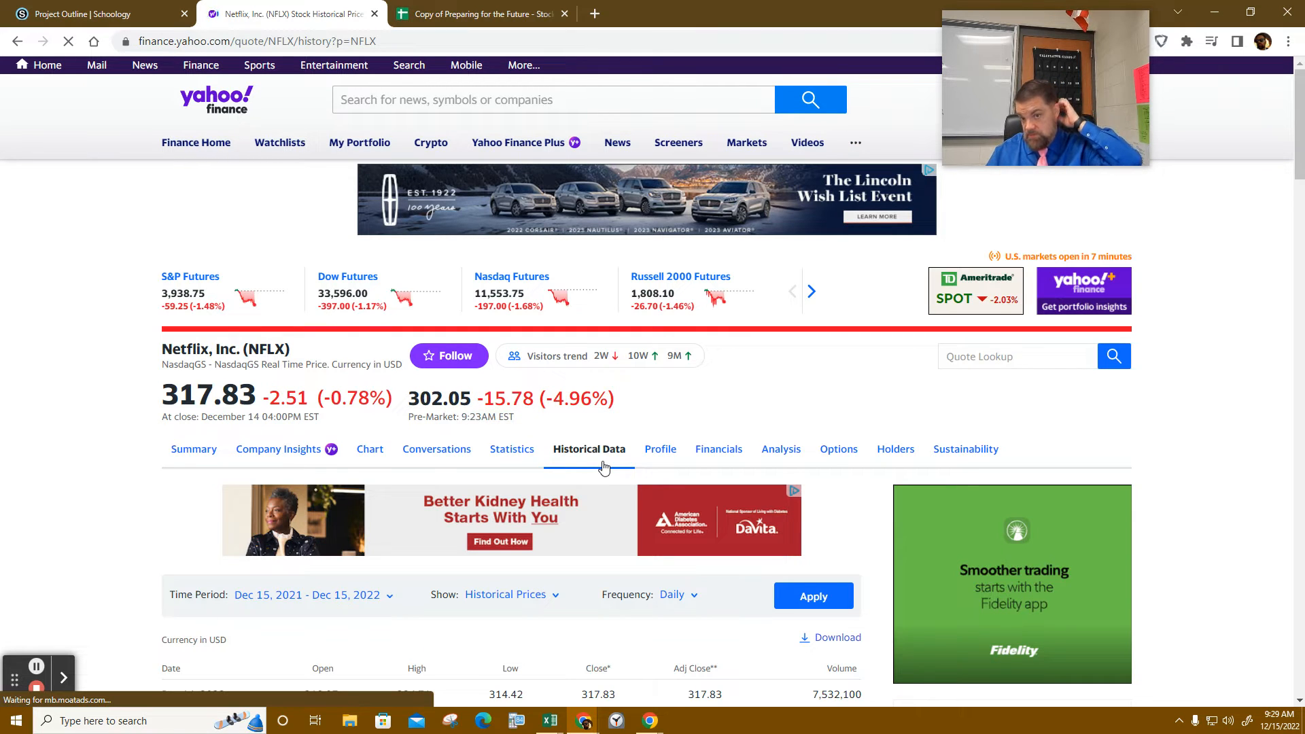
scroll(604, 467, "down", 3)
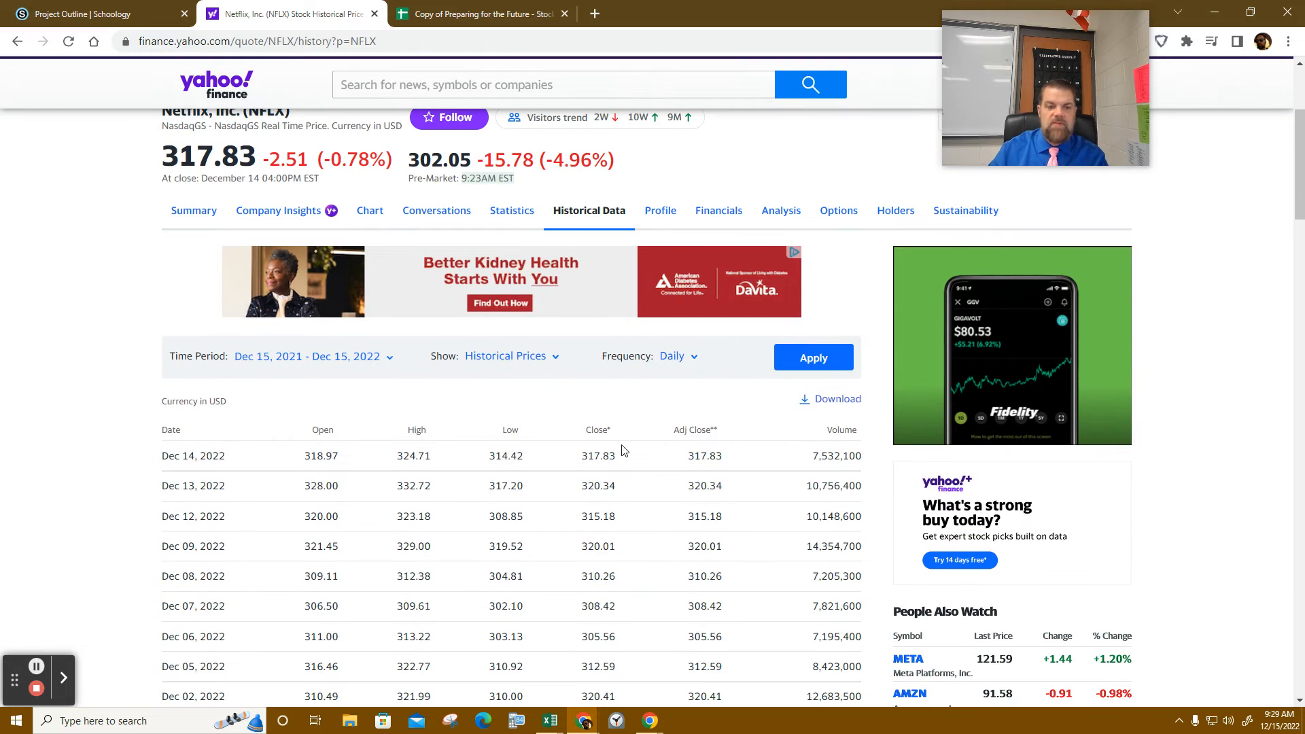
left_click(673, 356)
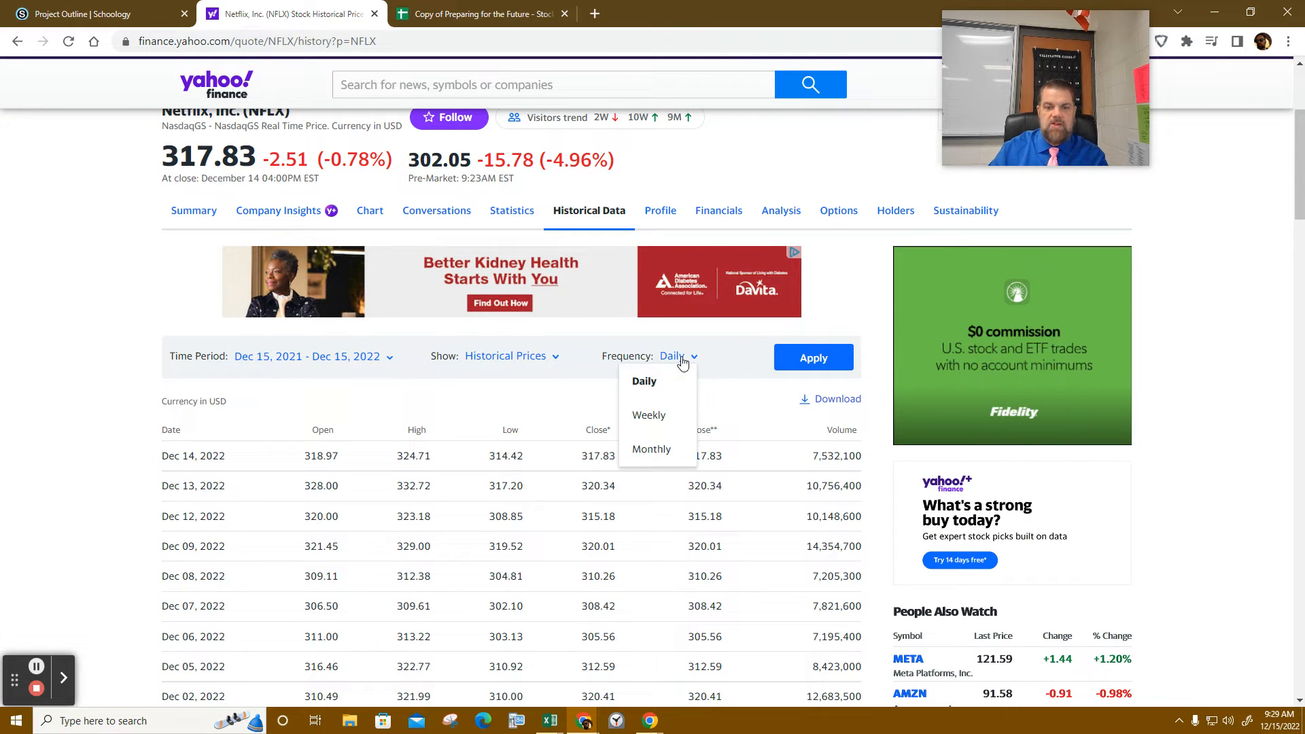
left_click(656, 449)
- Set the Time Period start date to 01/01/2016, correcting the mistyped year
left_click(366, 356)
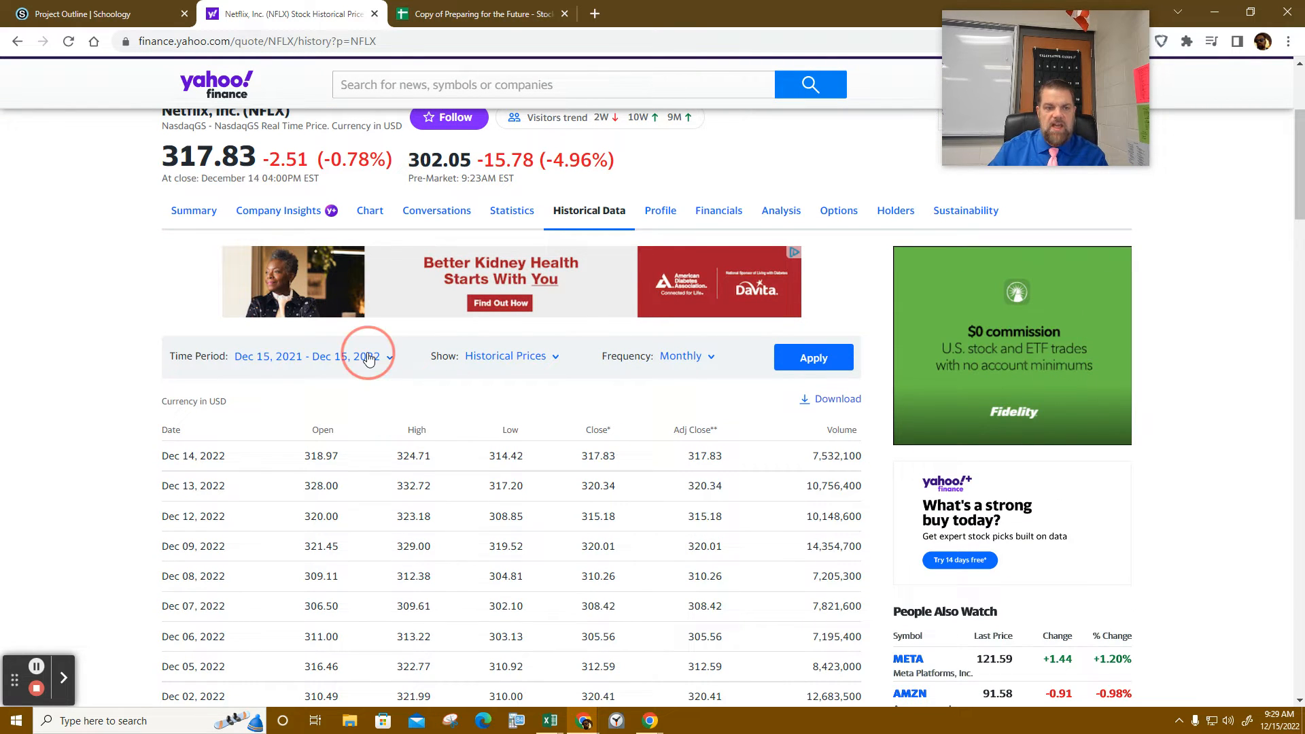
left_click(262, 462)
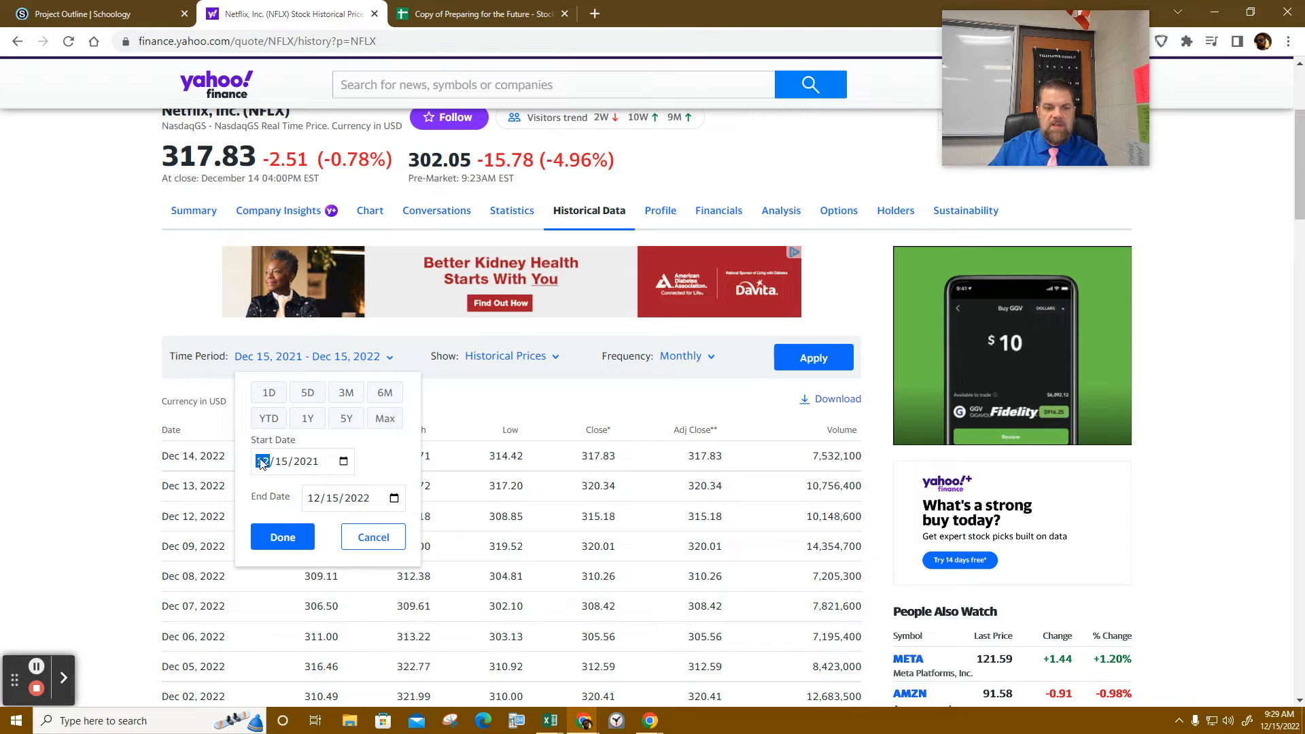
type("01/01/020")
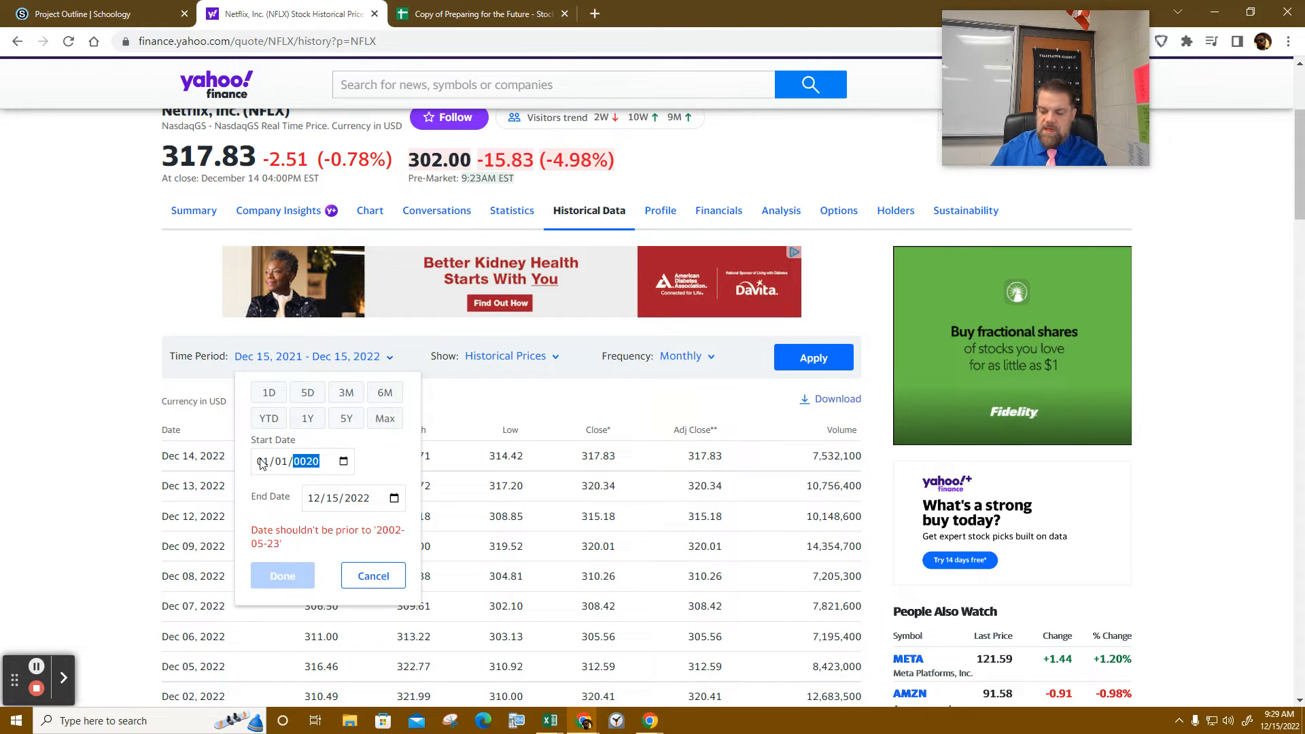
type("1")
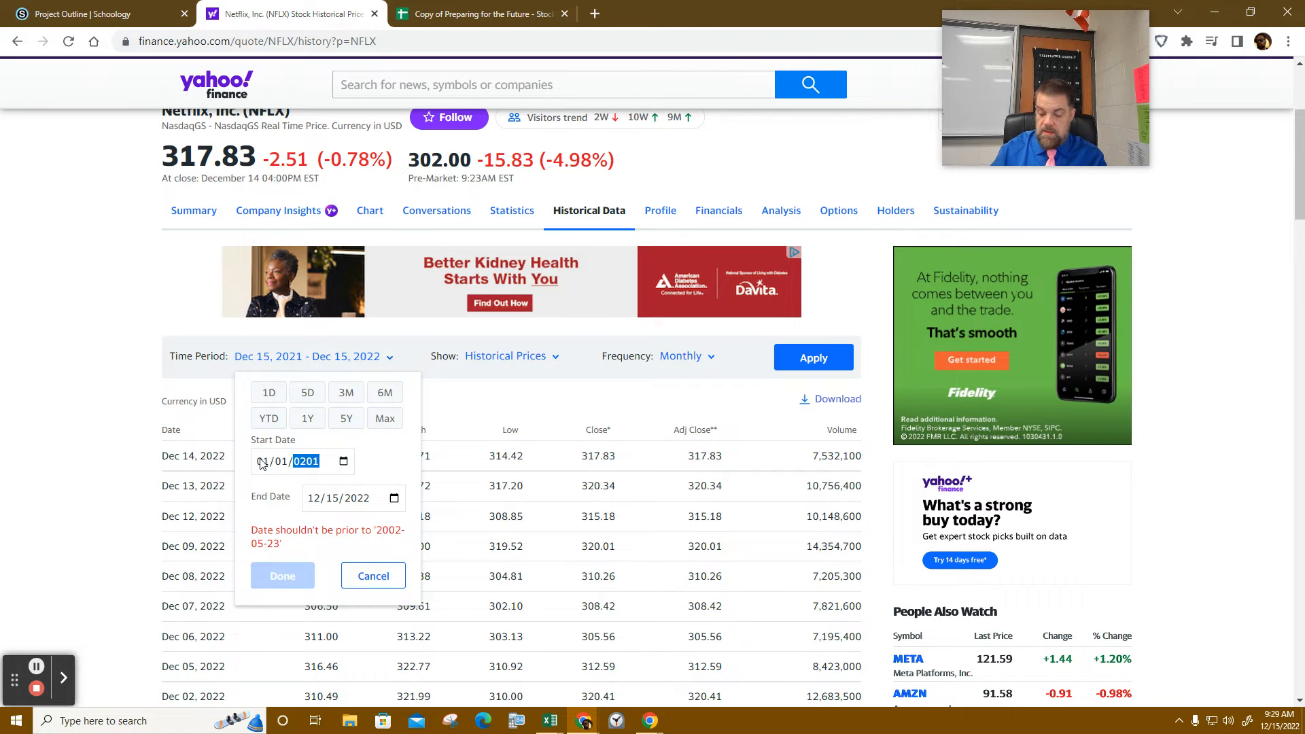
key("BackSpace")
type("2016")
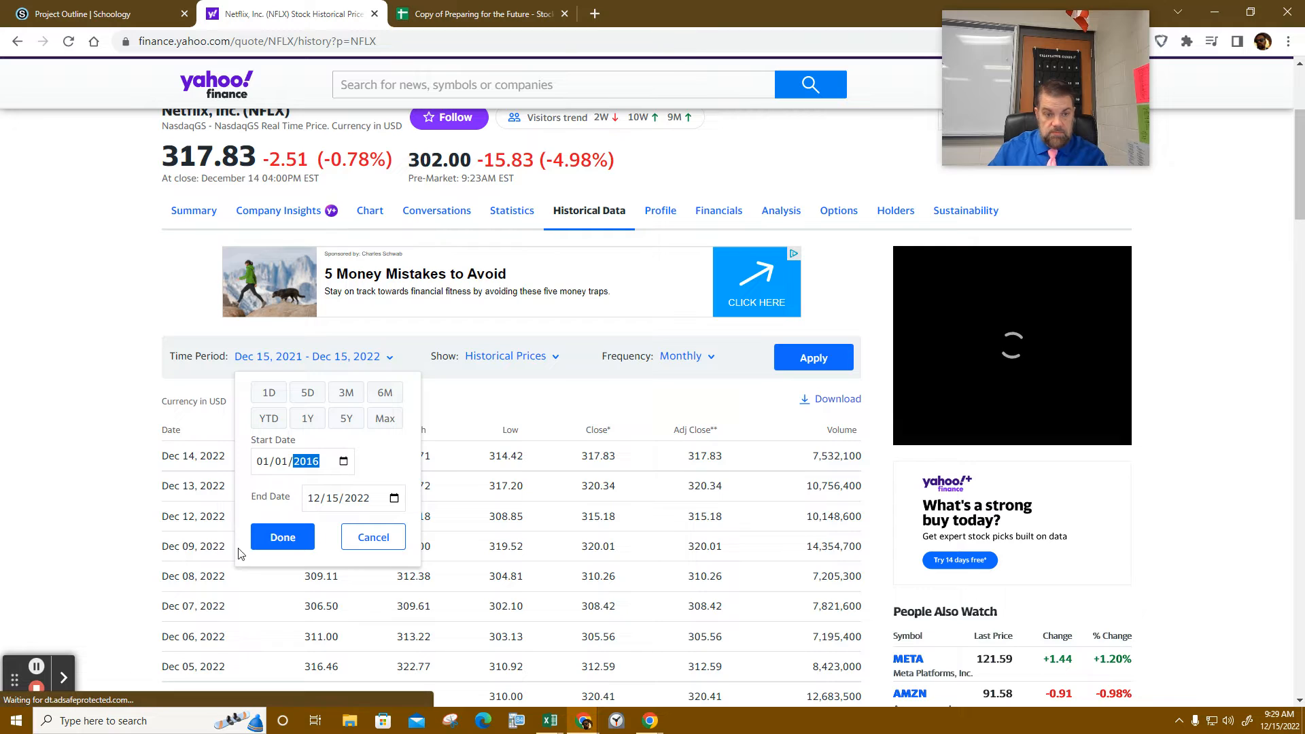
left_click(283, 538)
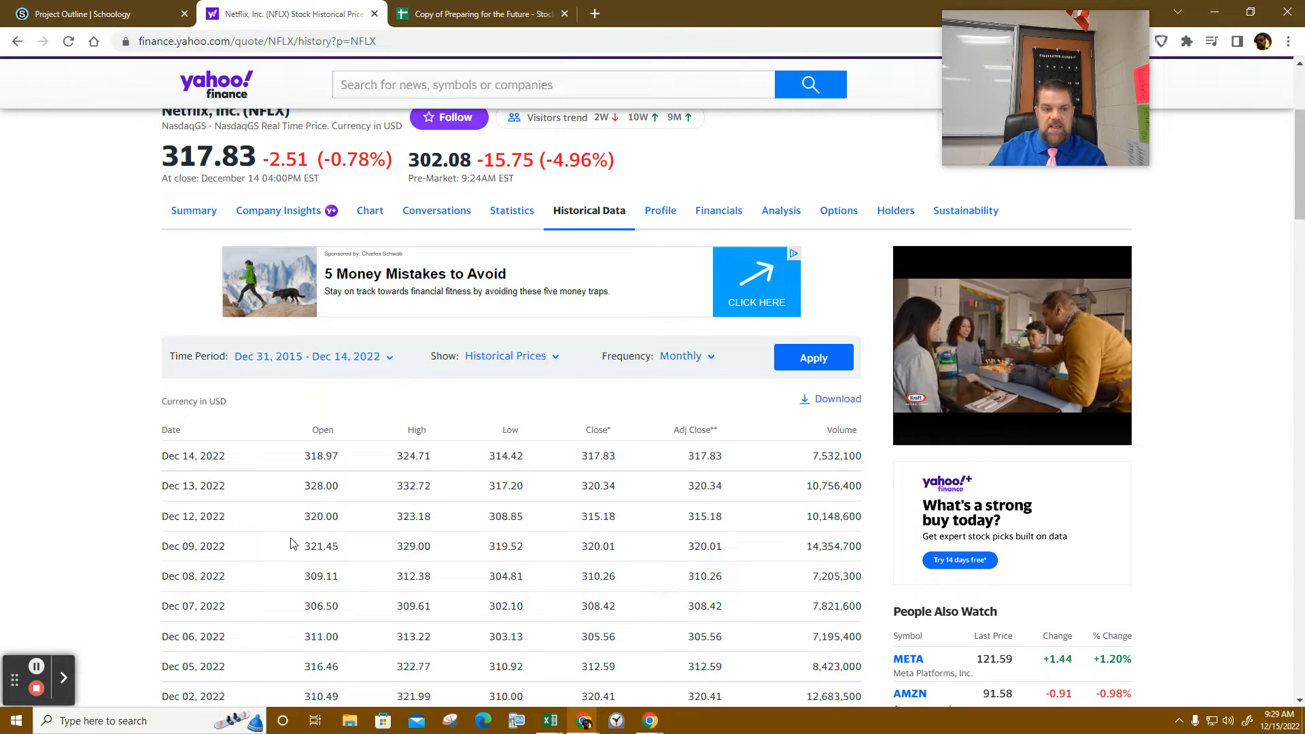
- Apply the monthly Netflix date range, then download the price history as NFLX.csv and open it
left_click(844, 362)
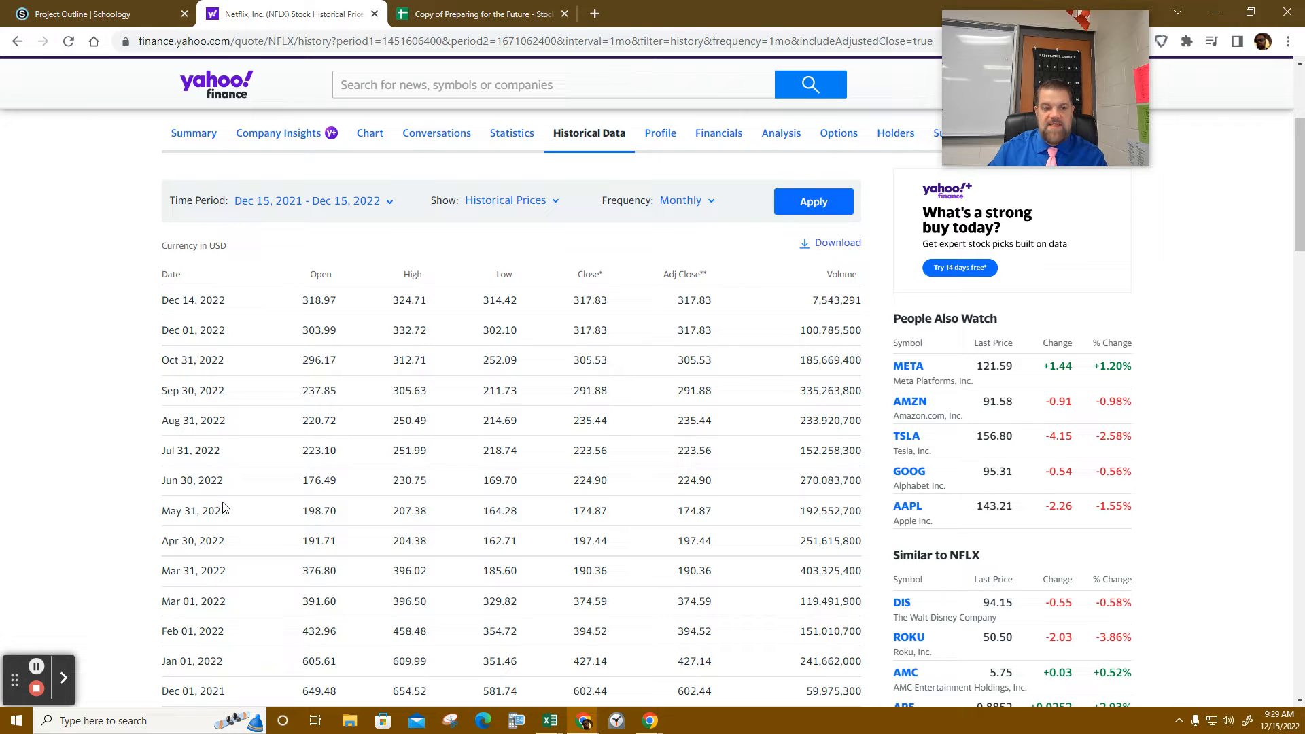
scroll(205, 534, "down", 3)
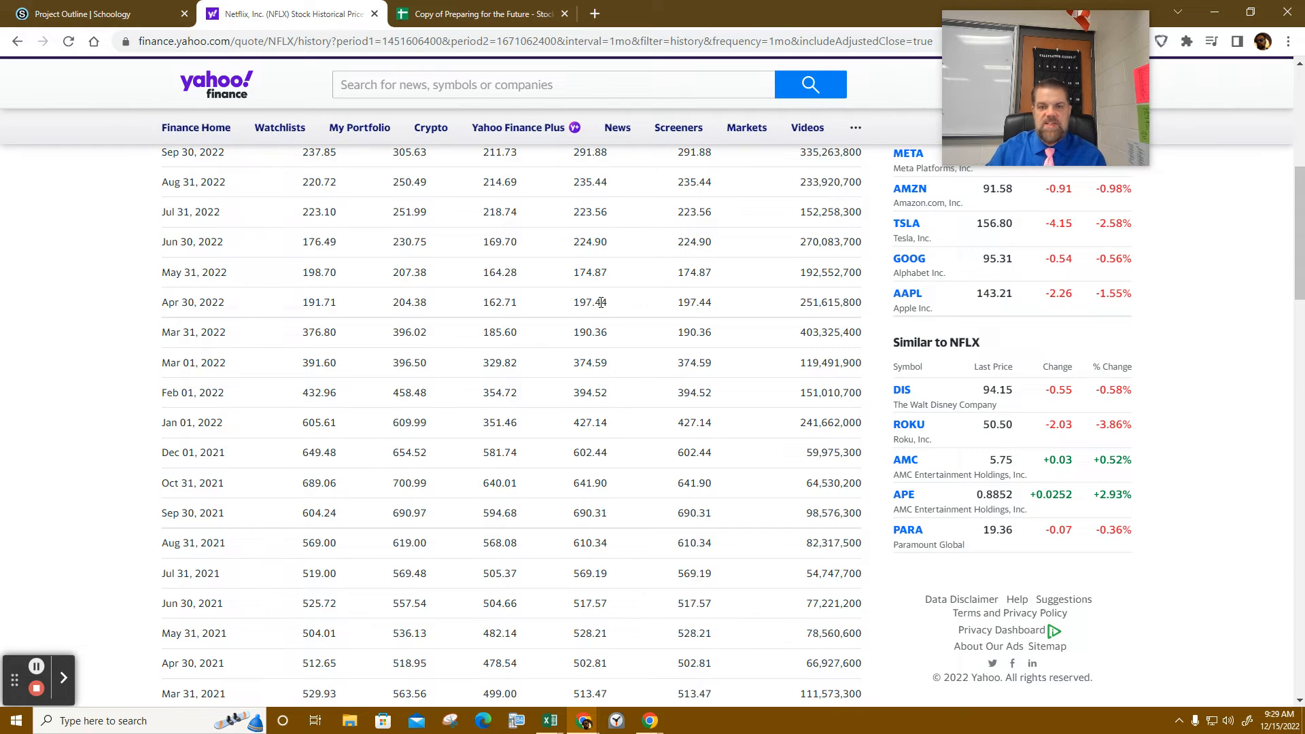
scroll(602, 301, "up", 7)
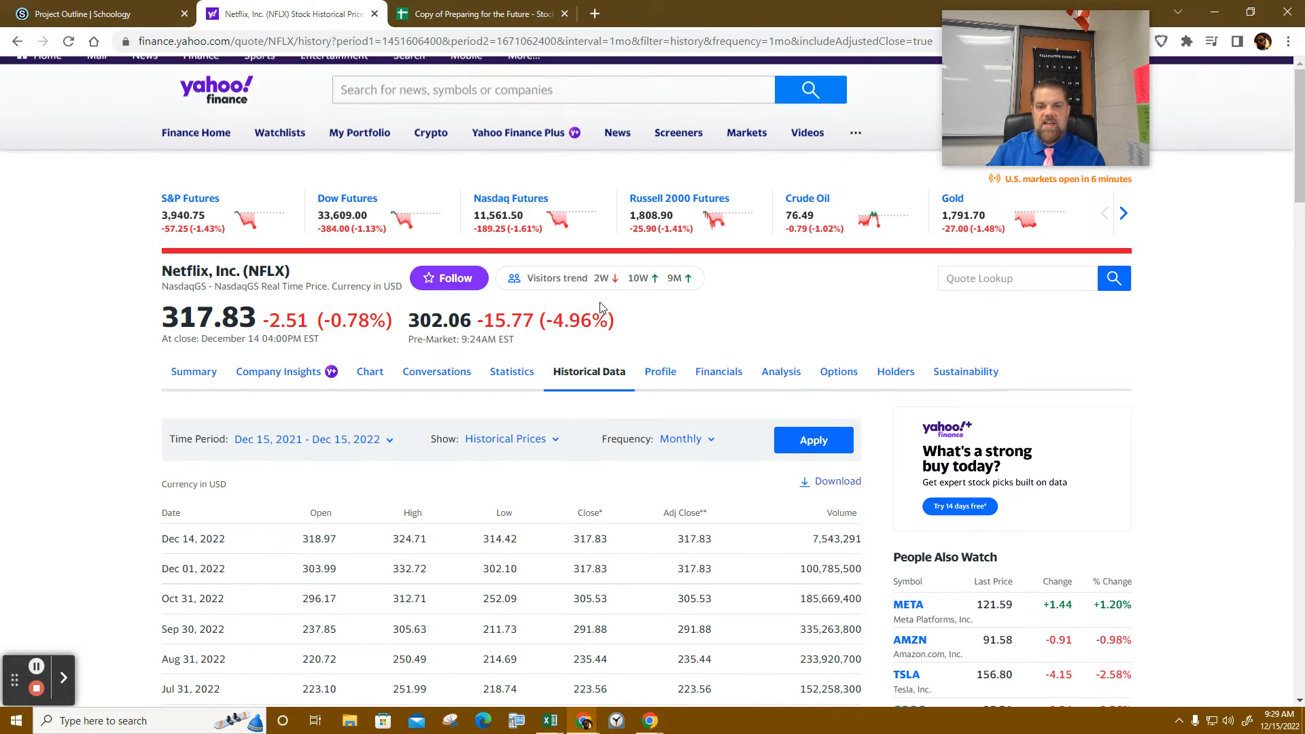
left_click(825, 489)
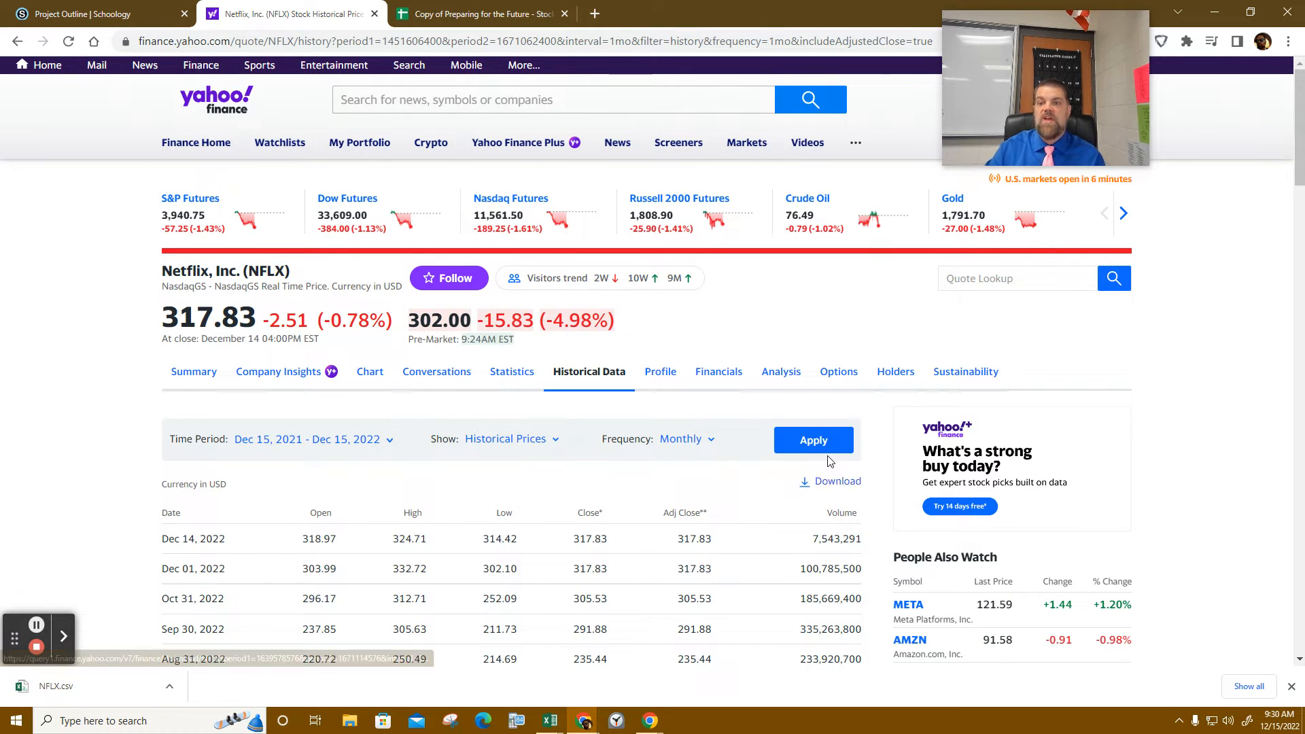
left_click(62, 688)
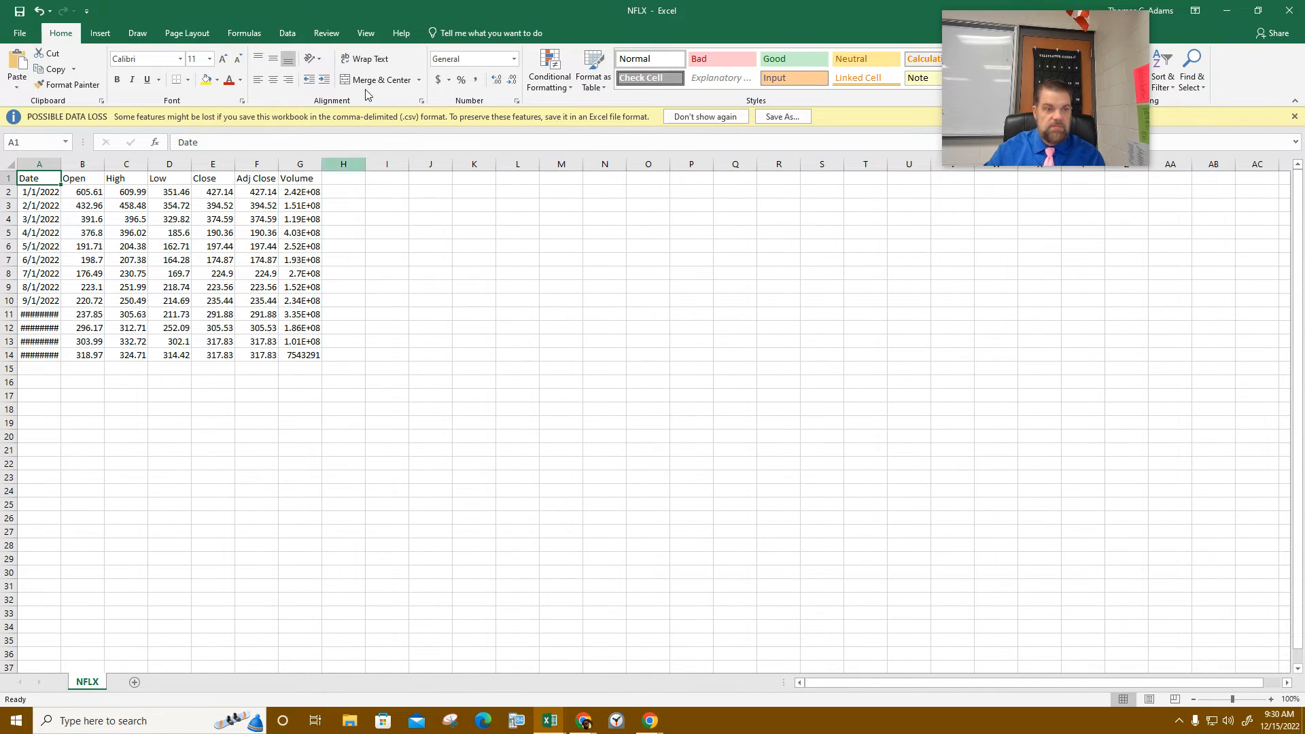
- Minimize the NFLX workbook and close the NKE.csv workbook without saving
left_click(1226, 10)
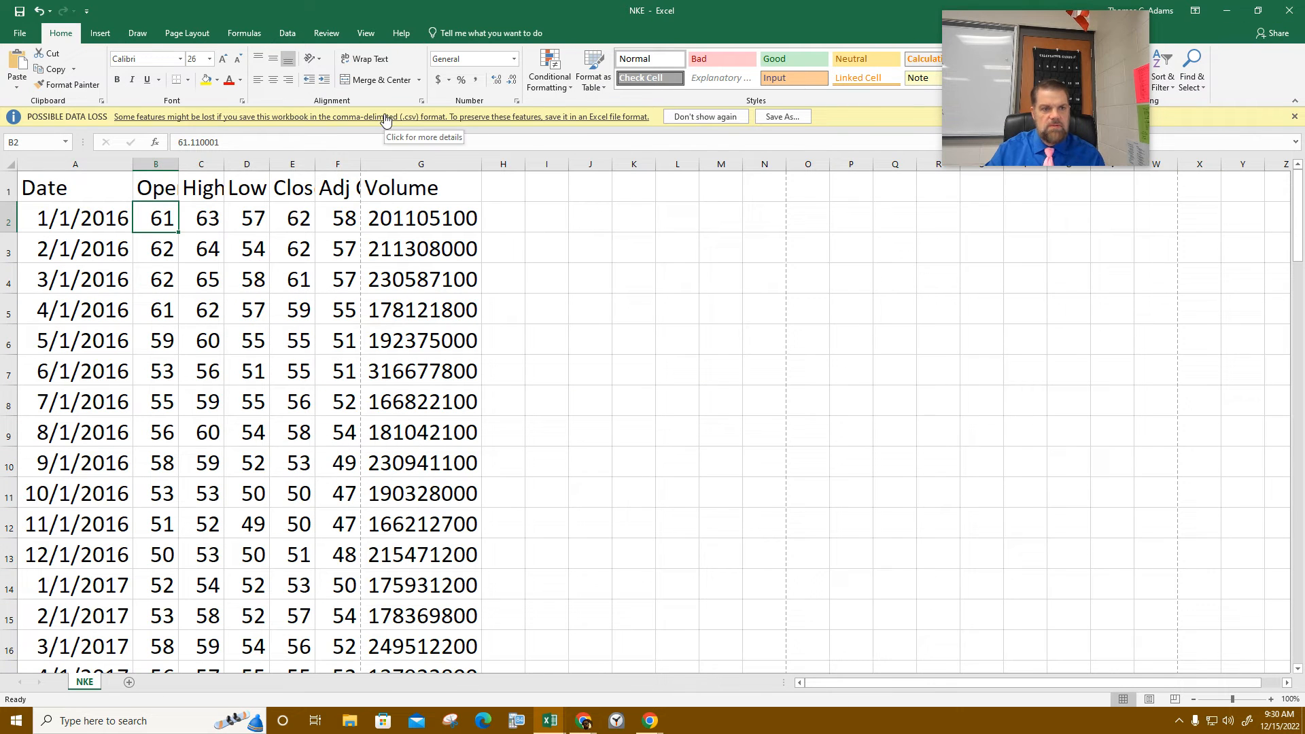
left_click_drag(985, 55, 1062, 186)
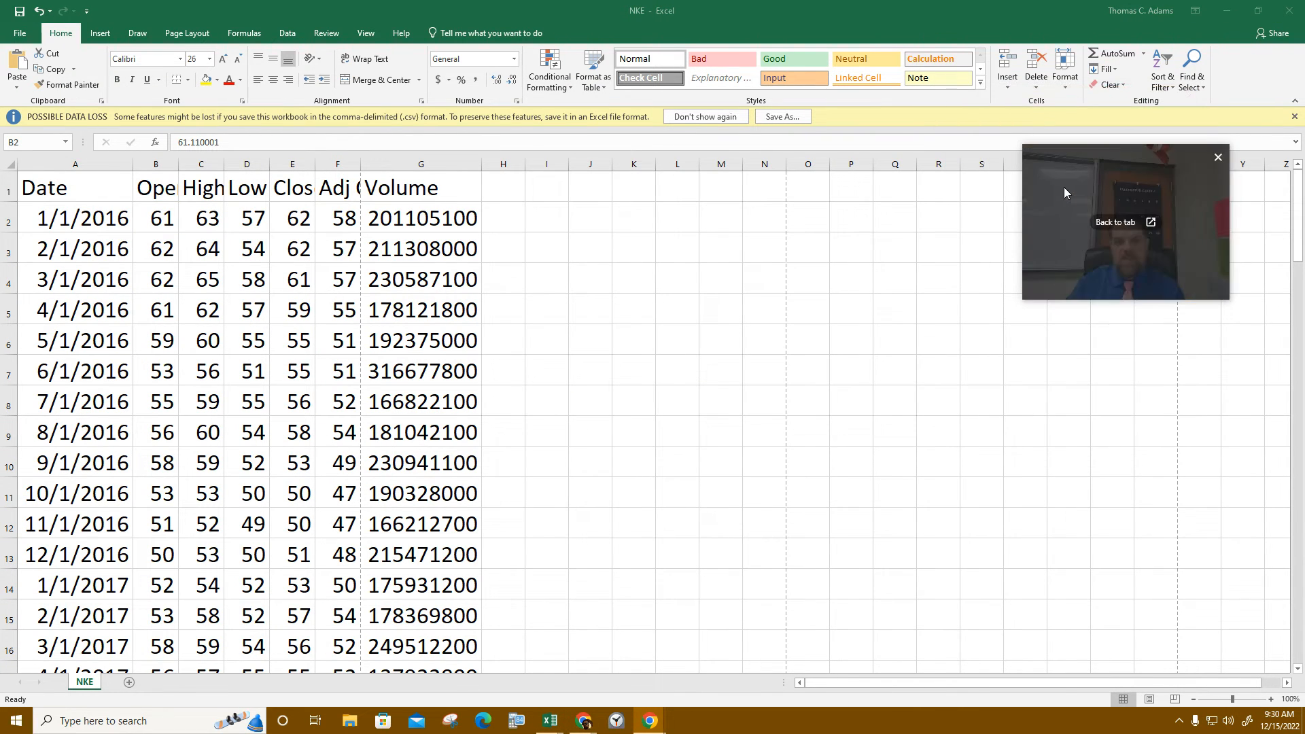
left_click(1289, 11)
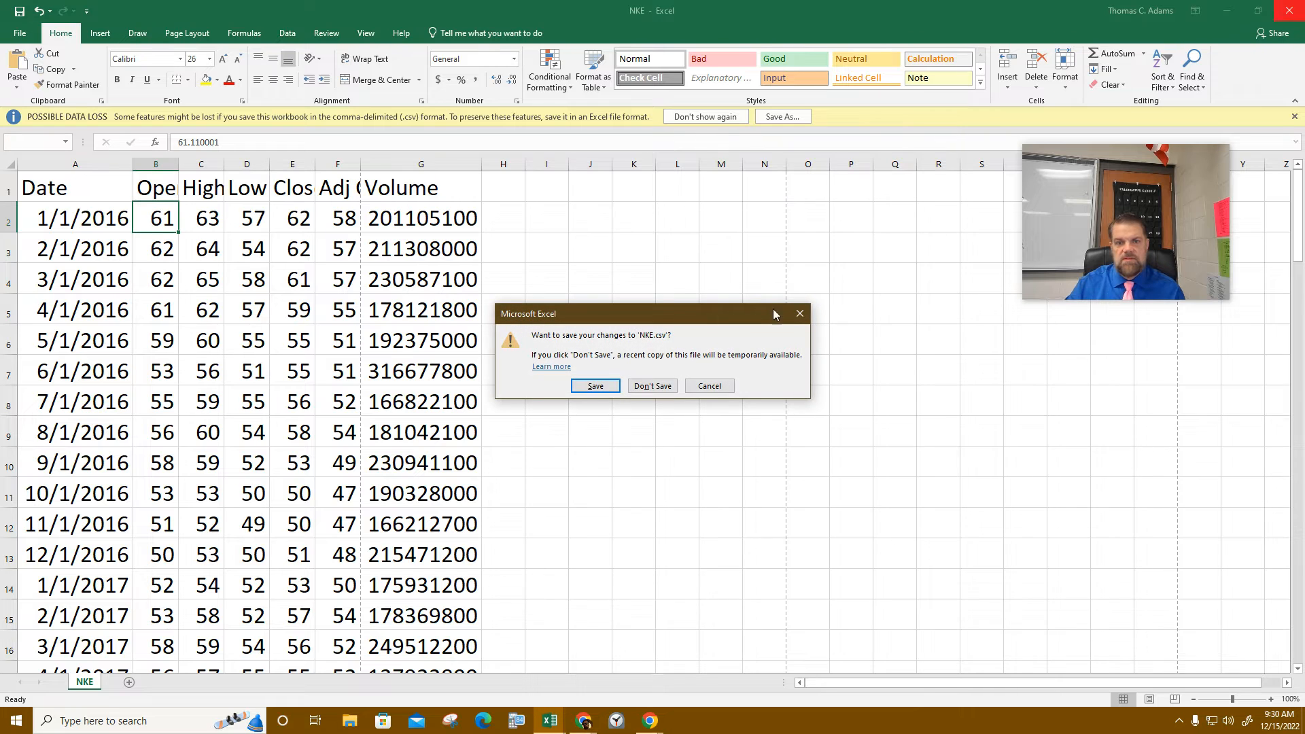
left_click(631, 387)
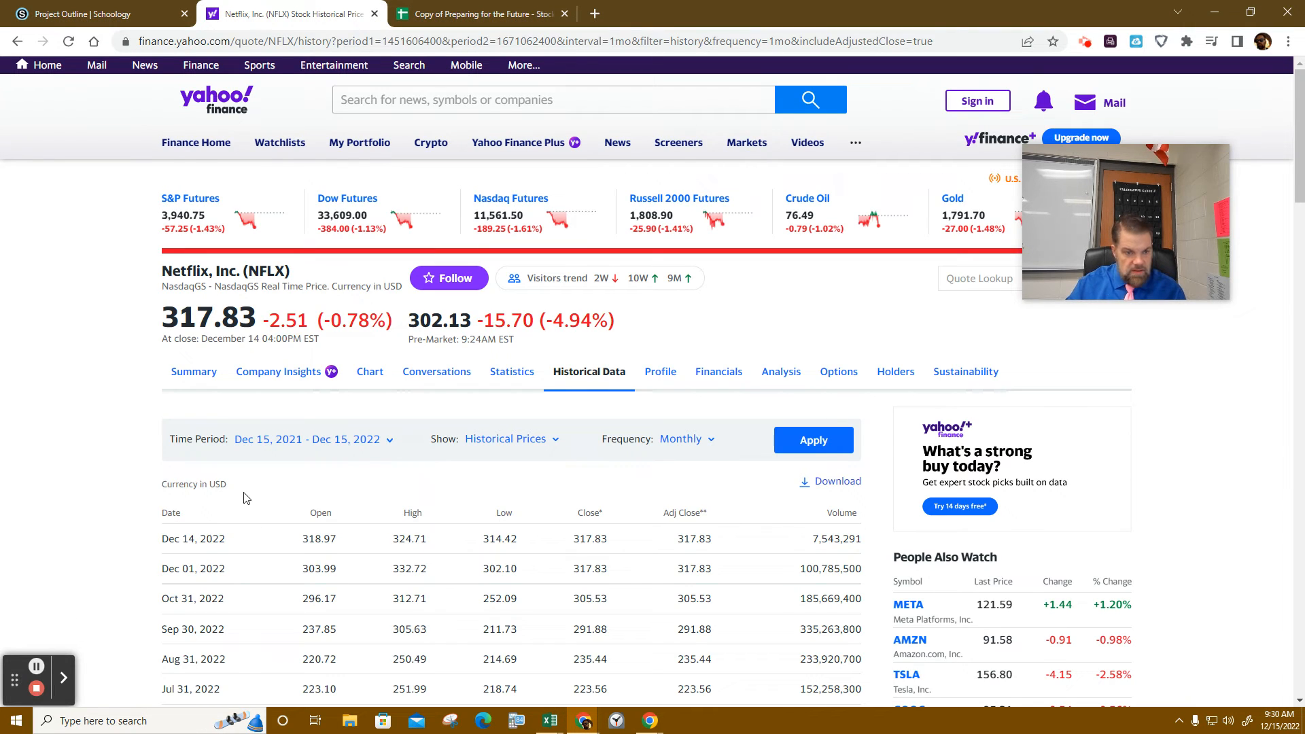
- Re-download the Netflix history as NFLX (1).csv, open it, minimize it, and close the NFLX workbook
scroll(246, 498, "down", 7)
scroll(270, 578, "down", 15)
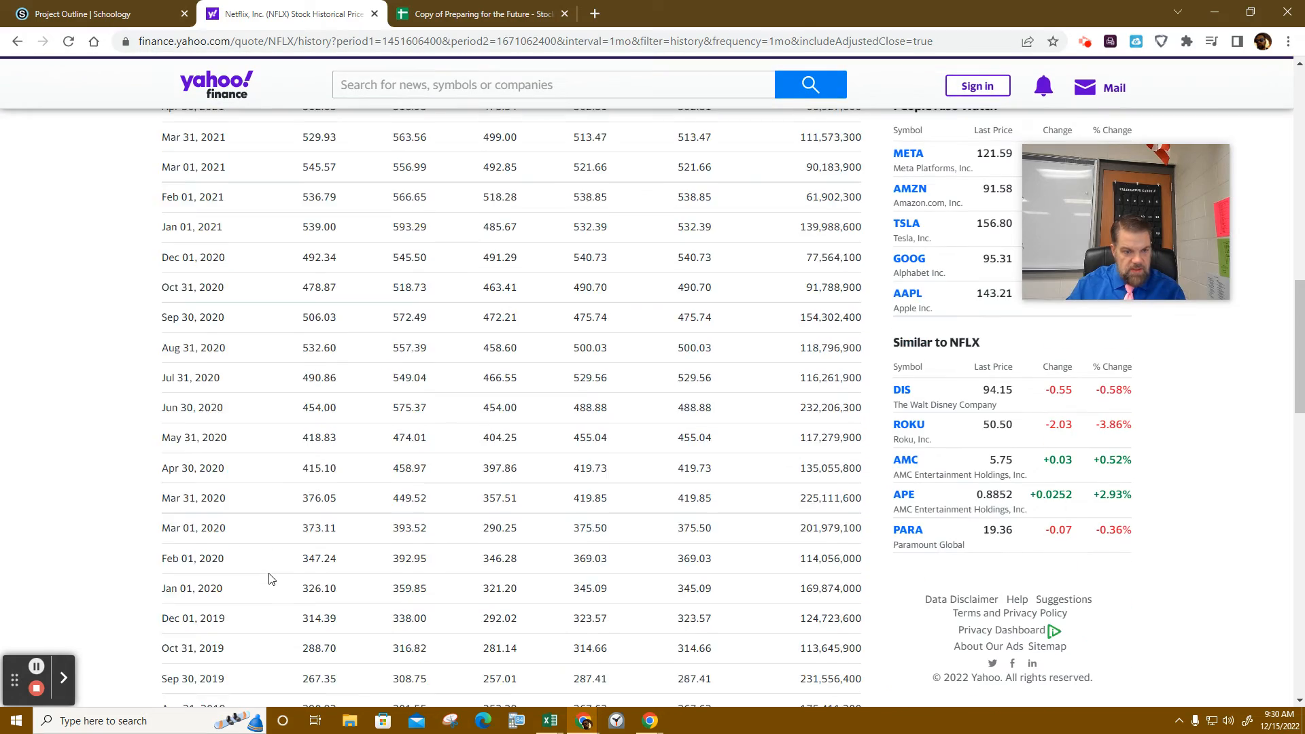
scroll(278, 580, "up", 20)
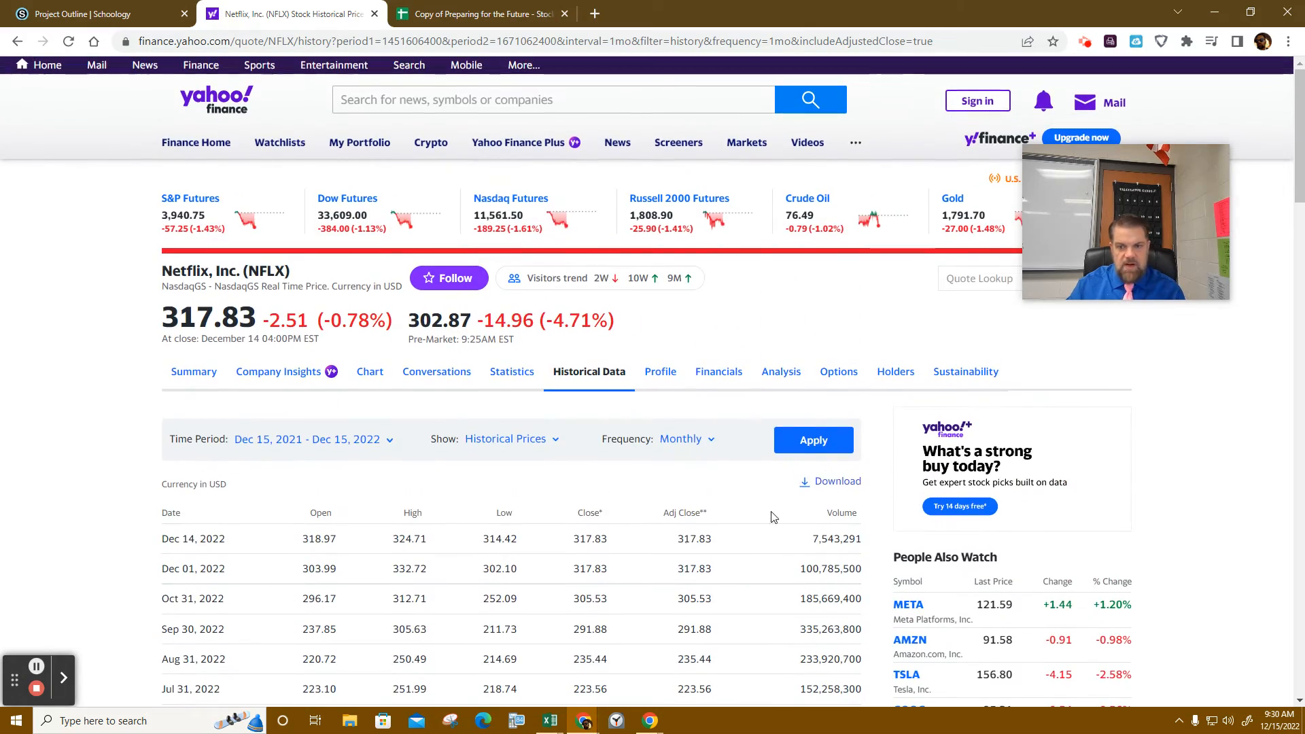
left_click(849, 483)
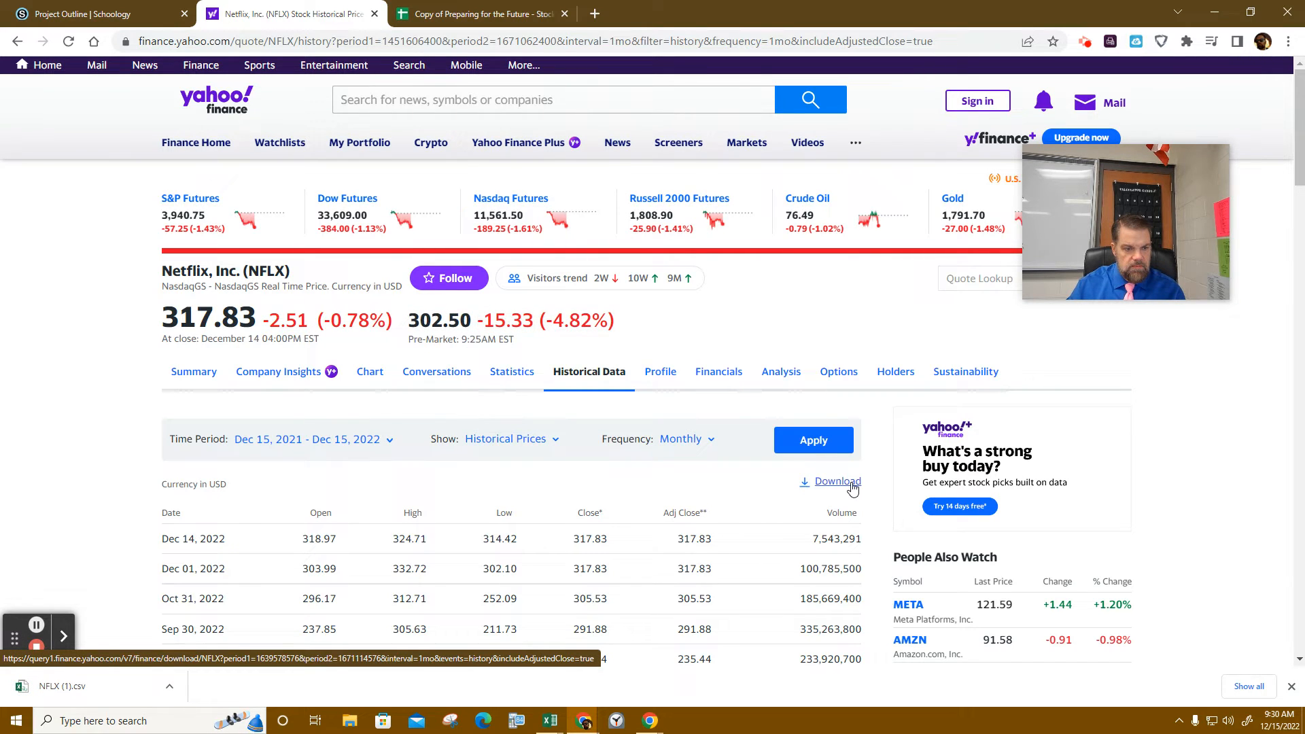
left_click(46, 688)
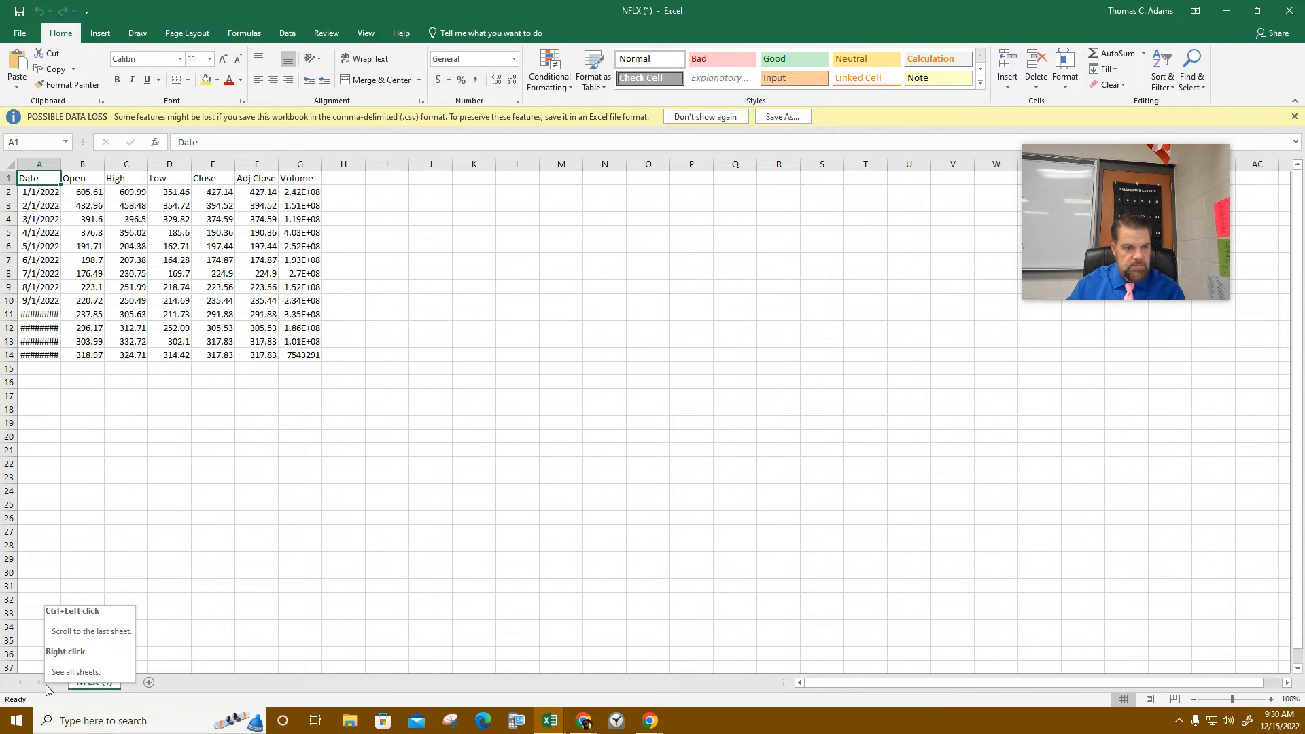
left_click(1229, 10)
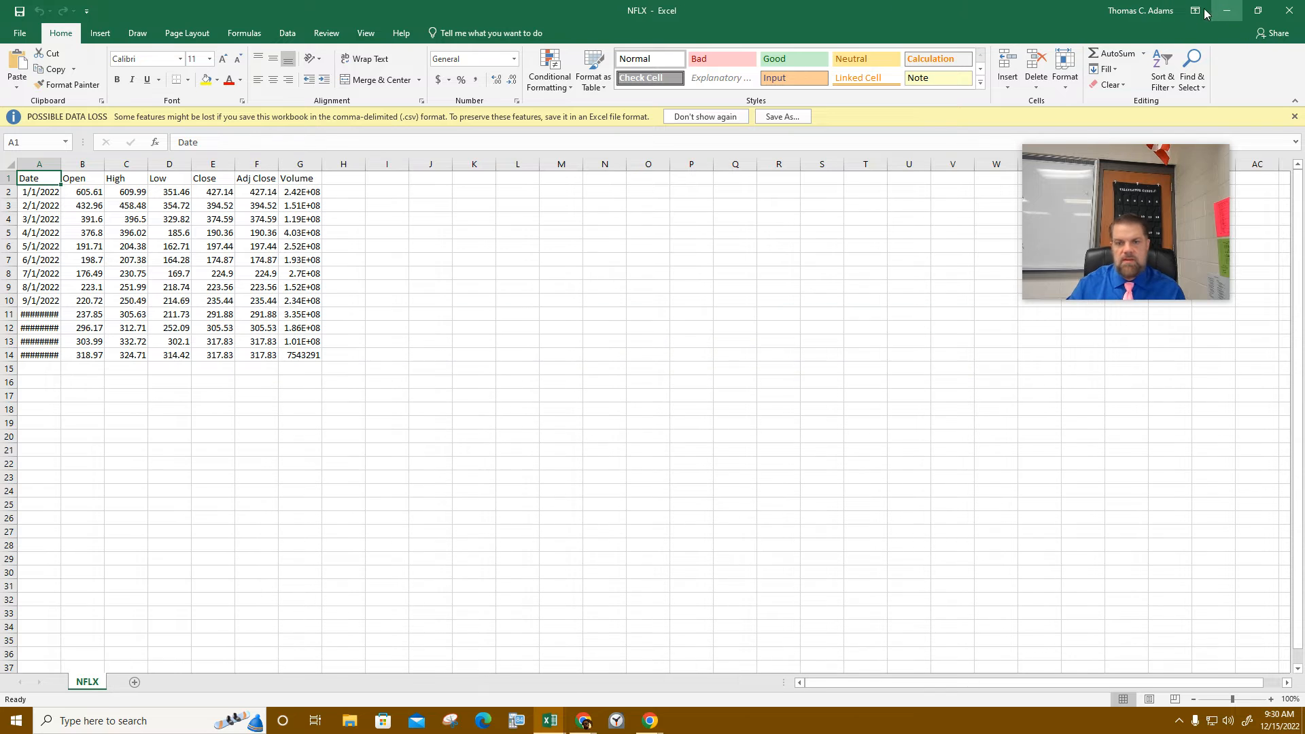
left_click(1289, 9)
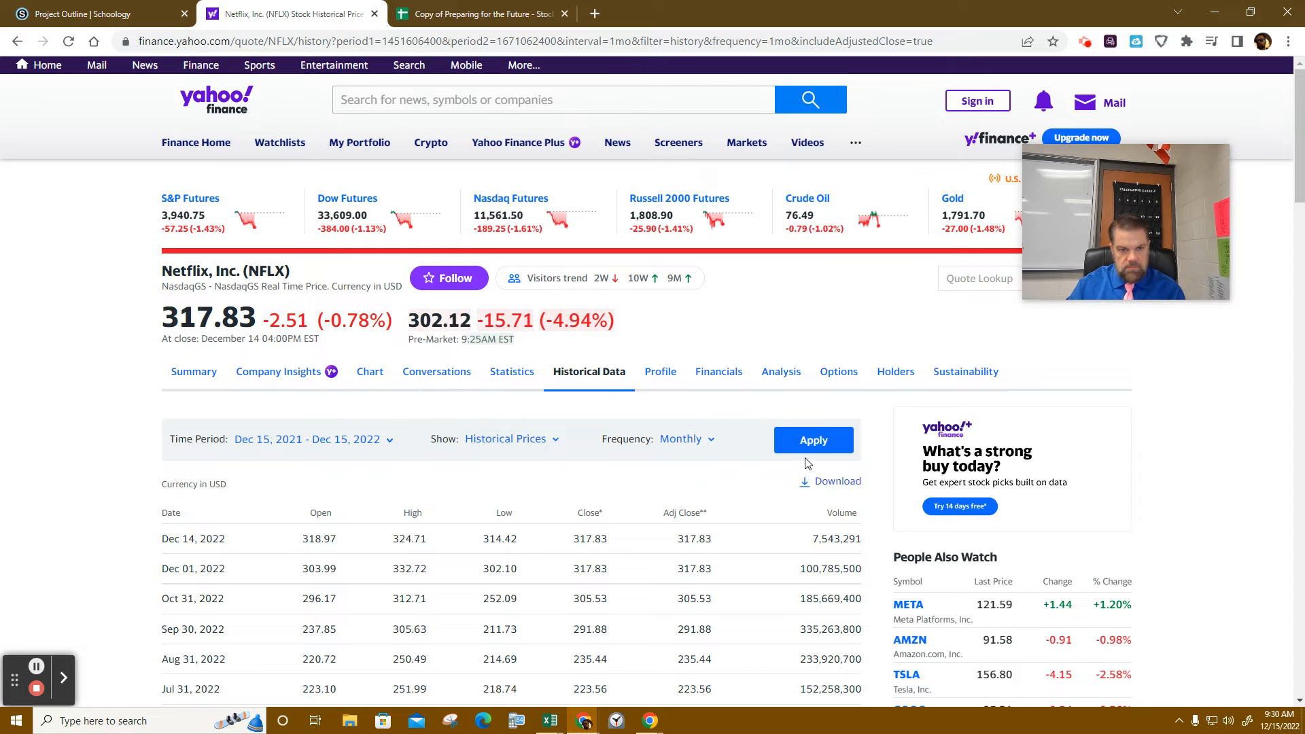
- Set the Netflix time period from 01/01/2016 to December 1, 2022 and apply it
left_click(382, 449)
left_click_drag(382, 448, 480, 480)
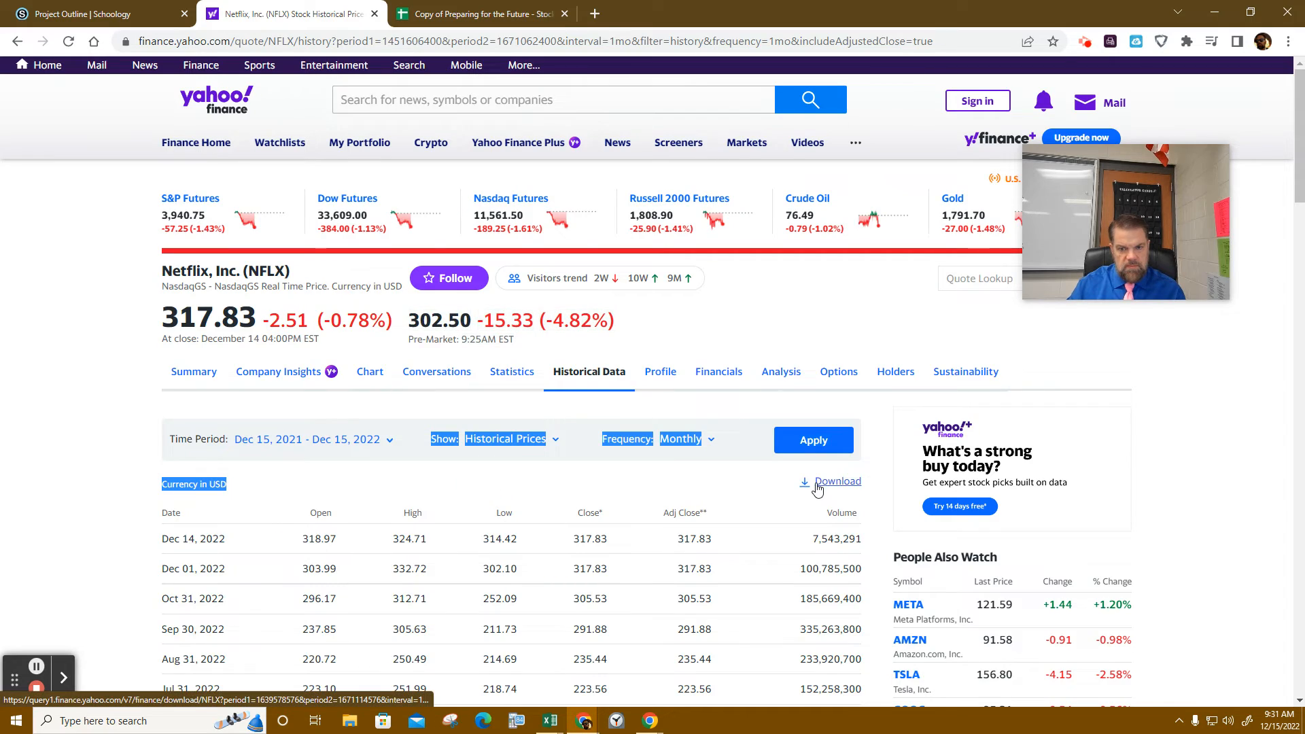
scroll(653, 542, "down", 15)
scroll(651, 541, "up", 15)
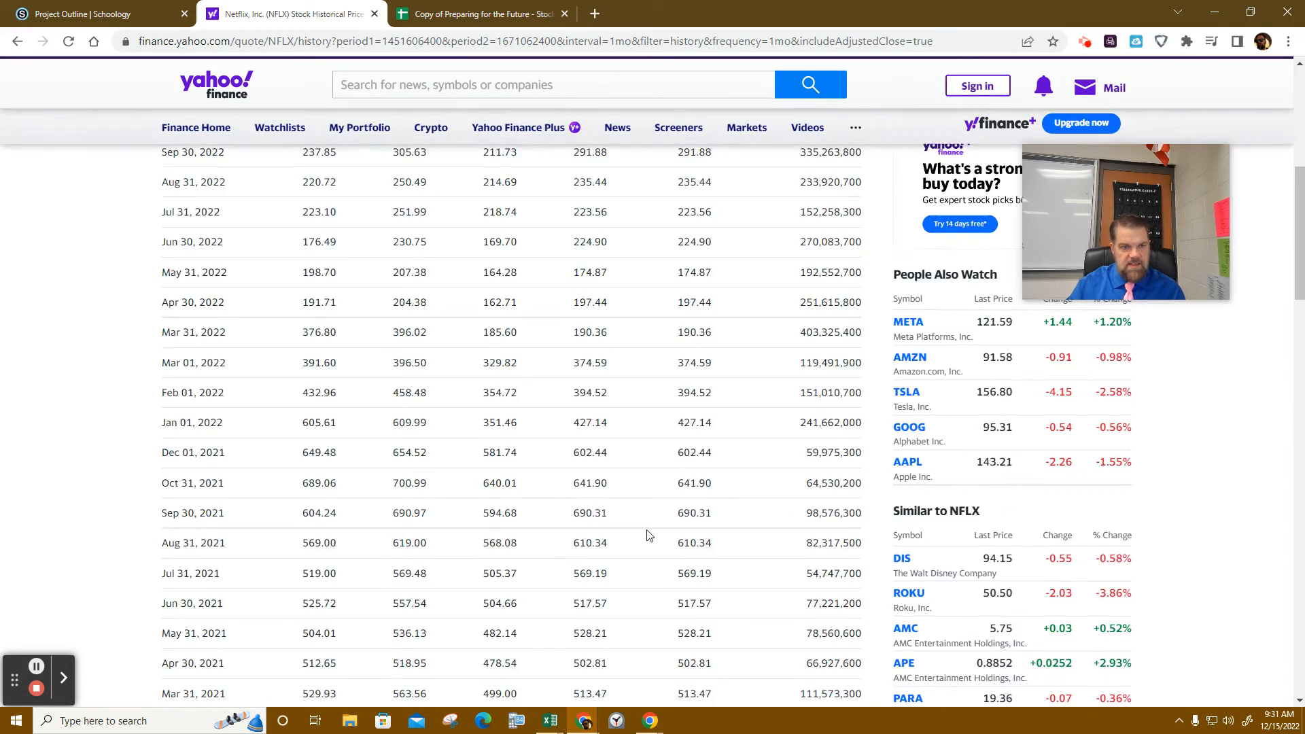
left_click(380, 450)
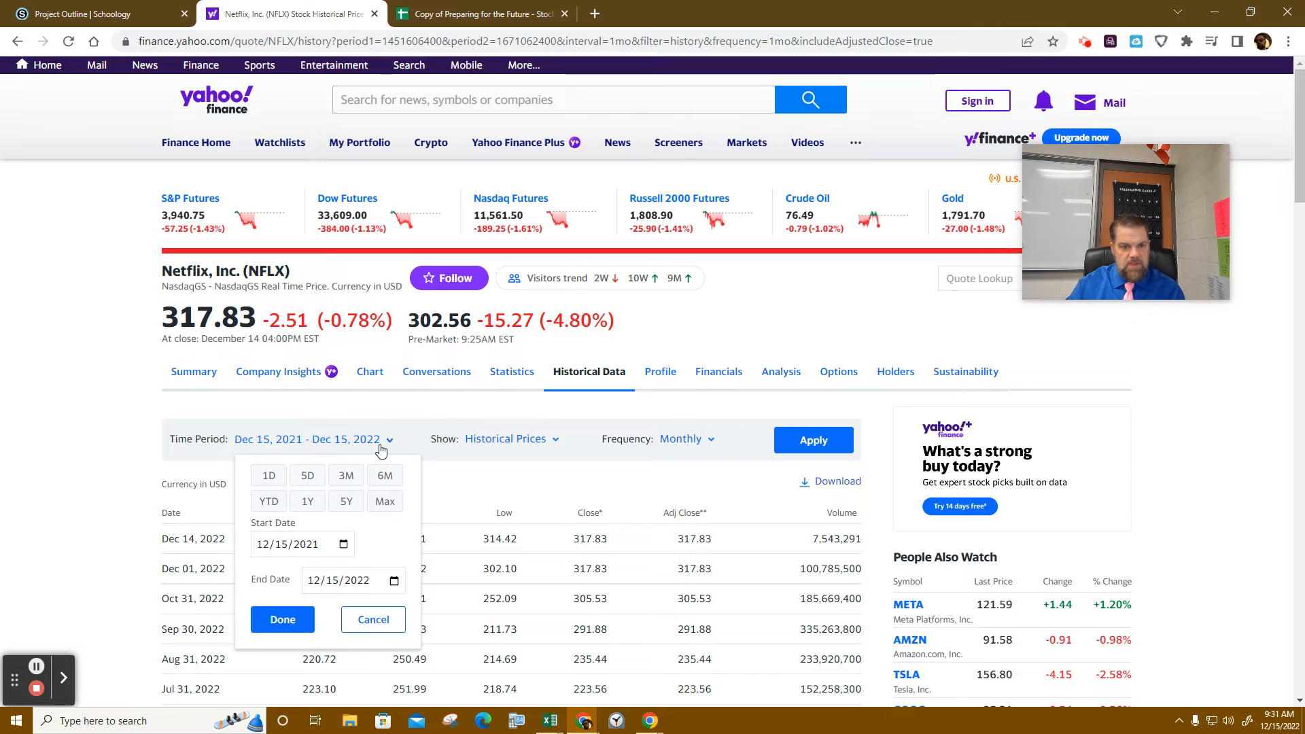
left_click(264, 544)
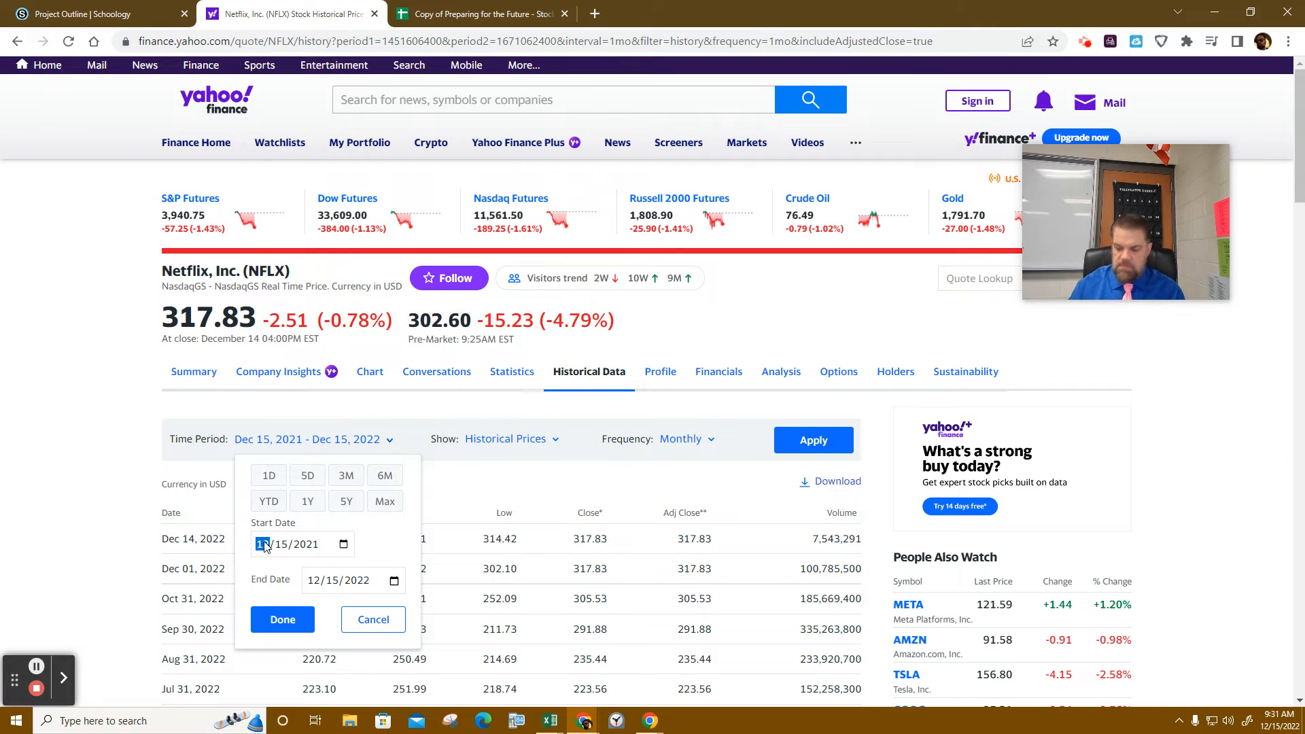
type("01/")
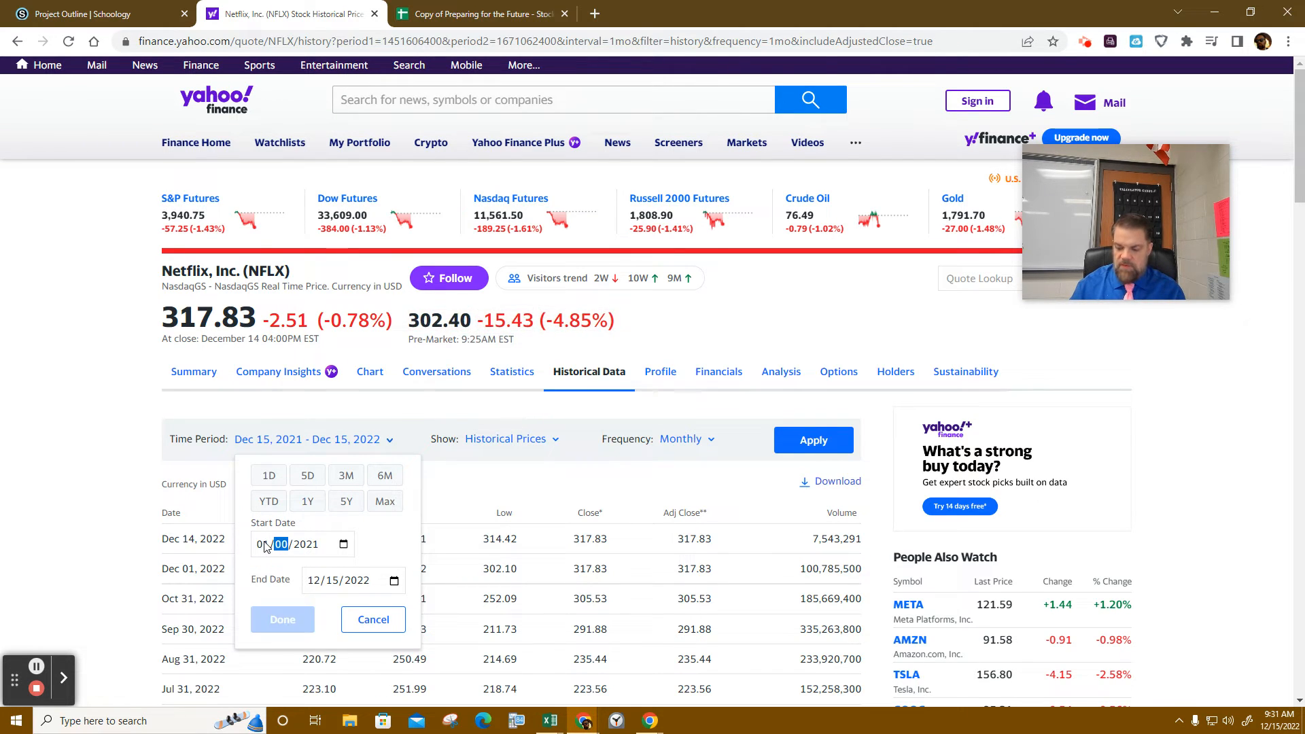
type("01/2")
type("01/")
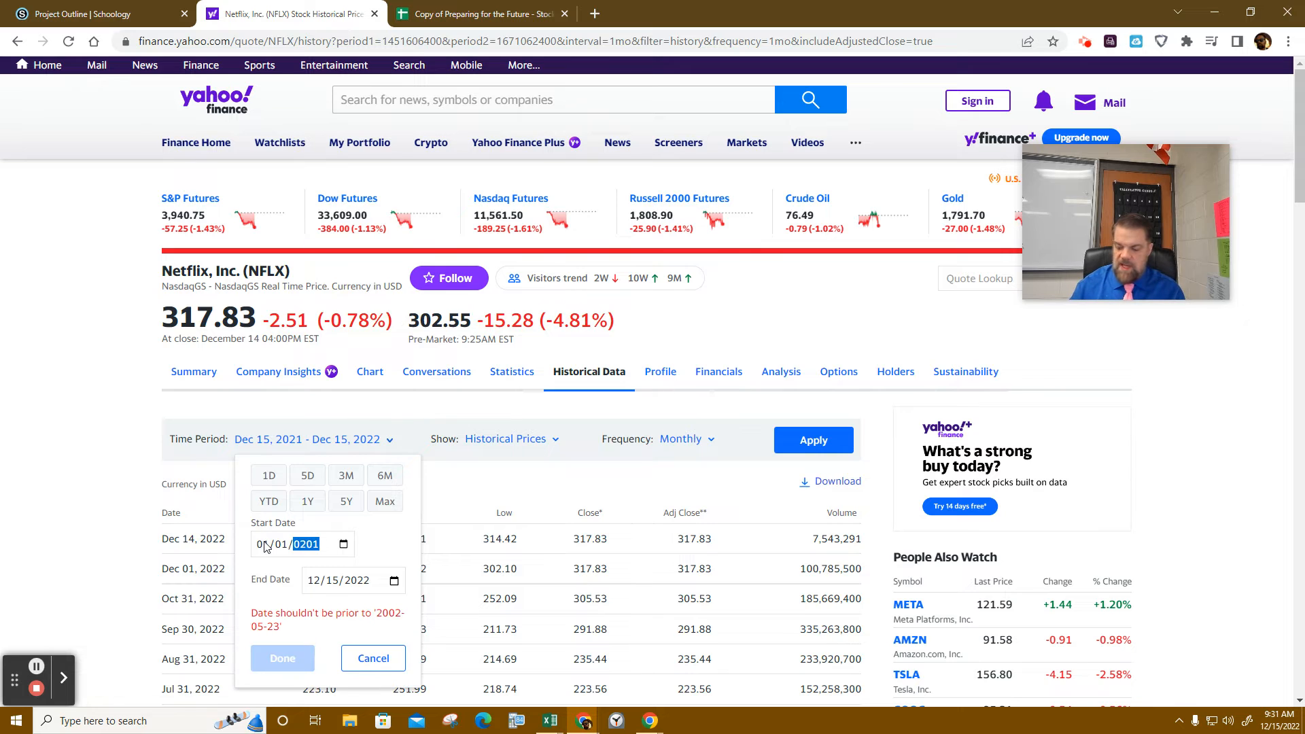
type("6")
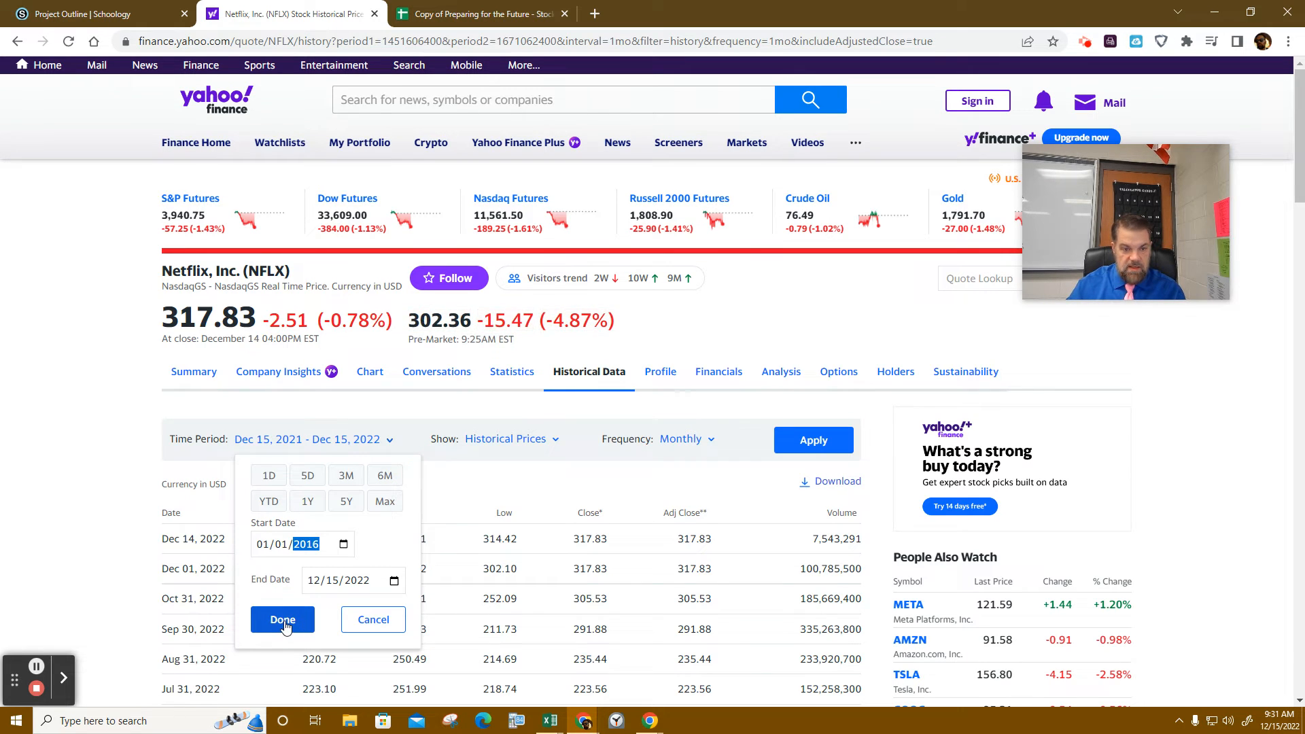
left_click(394, 581)
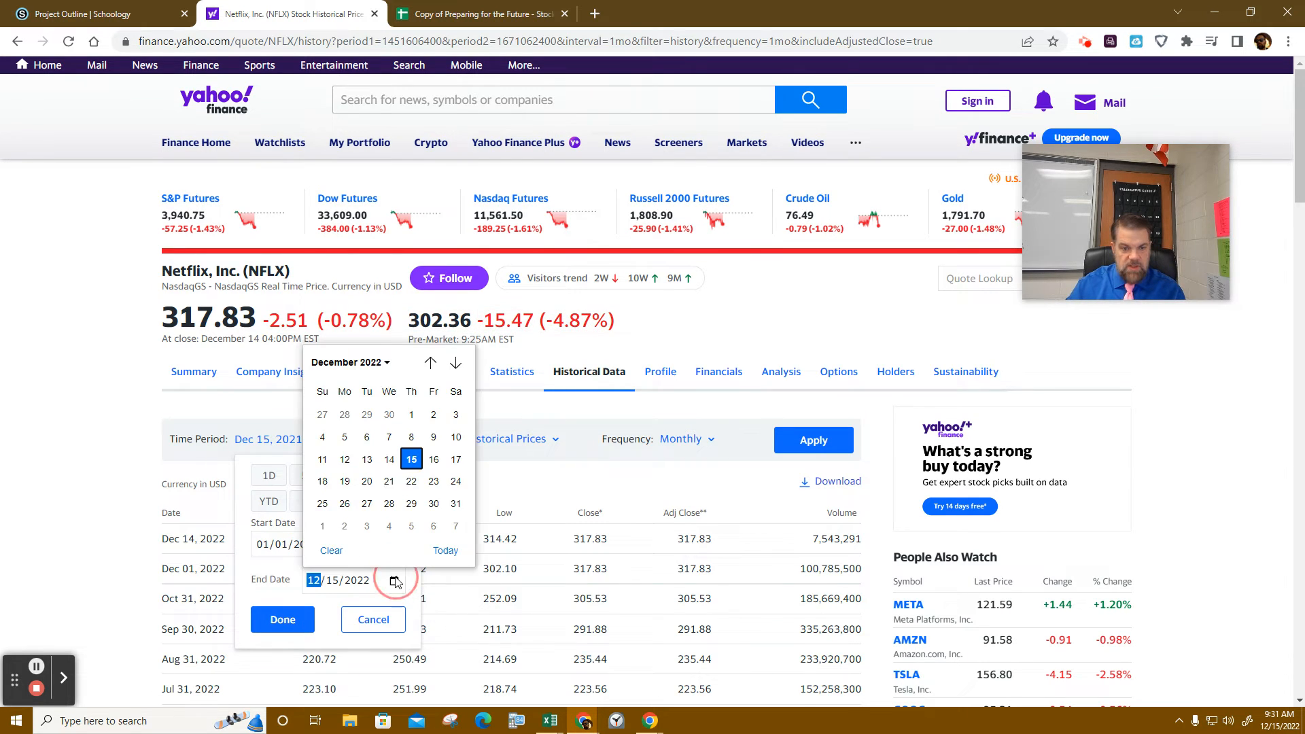
left_click(411, 415)
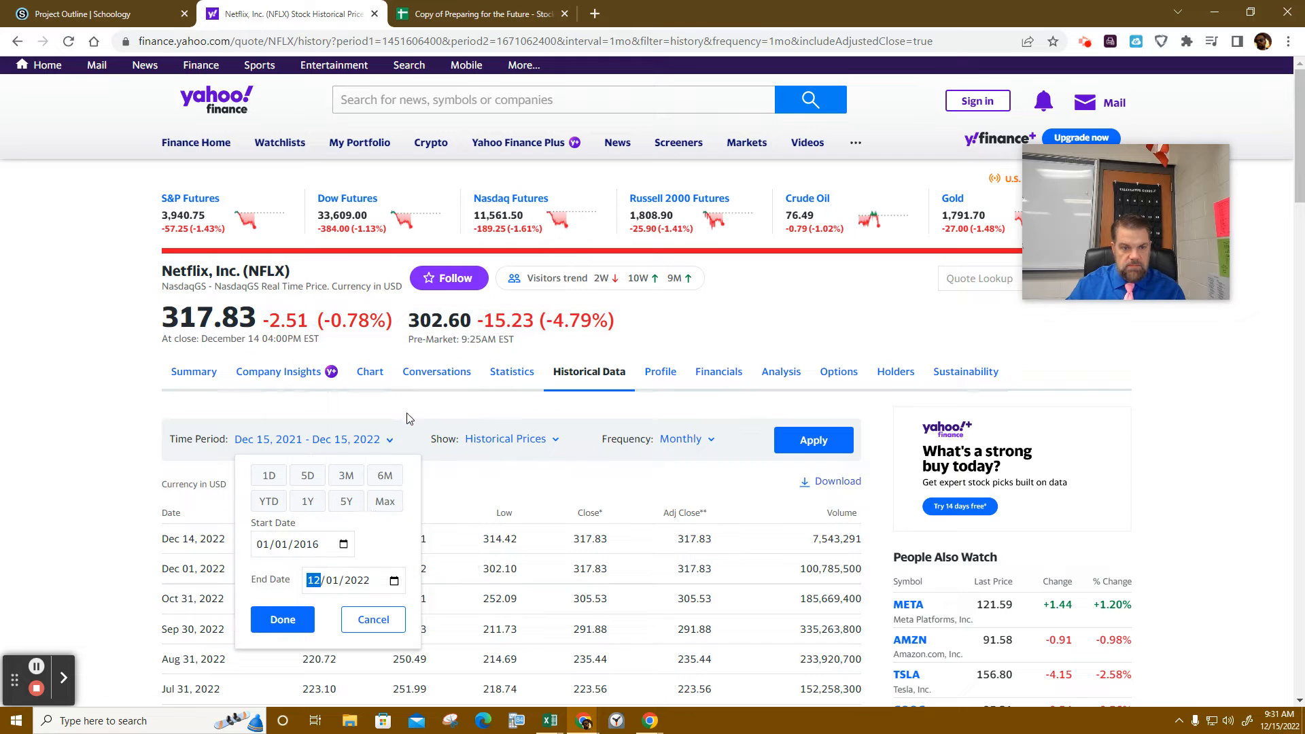
left_click(280, 620)
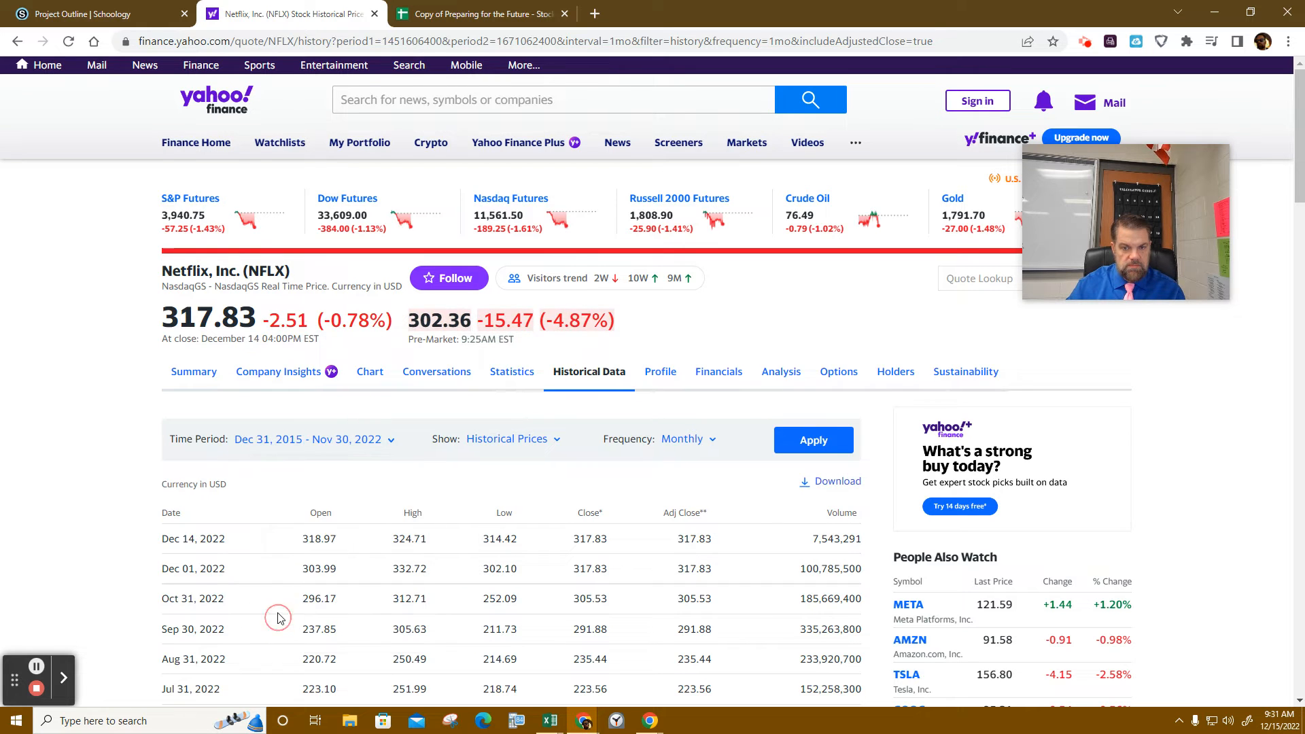
left_click(826, 441)
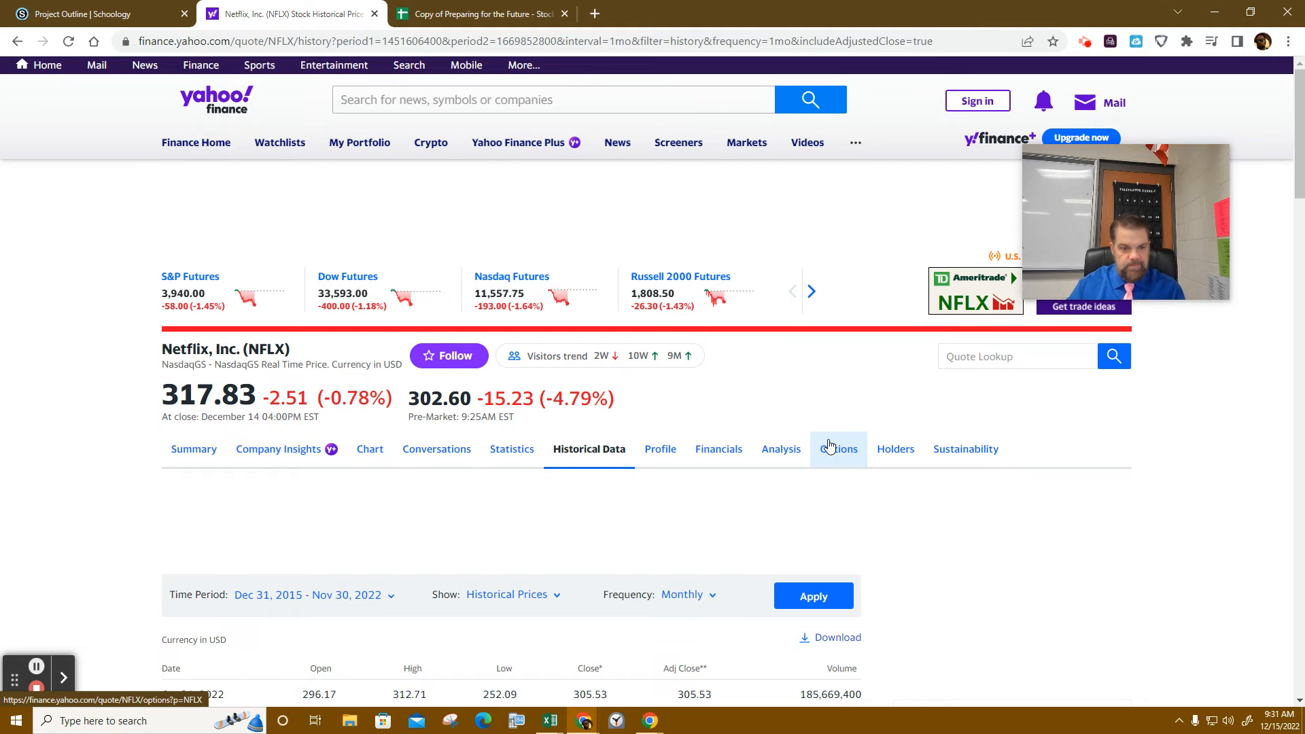
- Review the monthly prices back to 2016, download them as NFLX (2).csv and open it in Excel
scroll(435, 591, "down", 5)
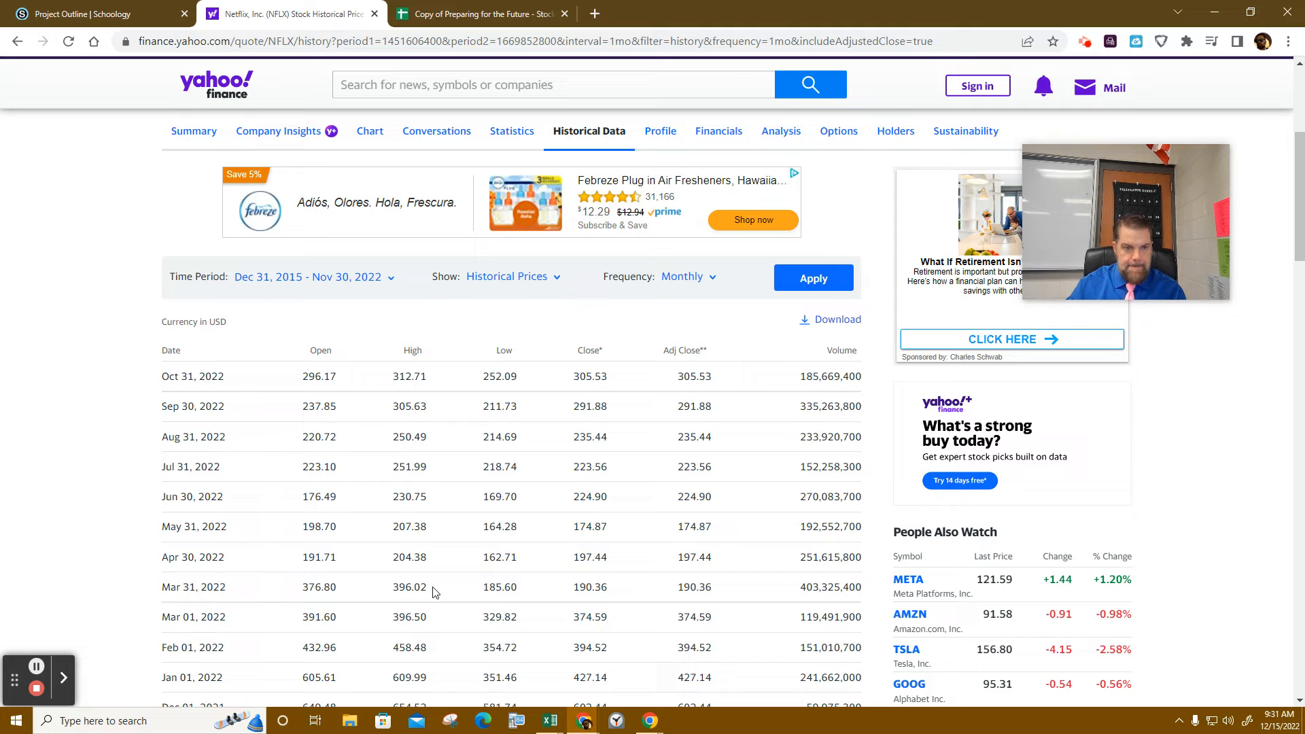
scroll(435, 591, "down", 5)
scroll(435, 591, "up", 3)
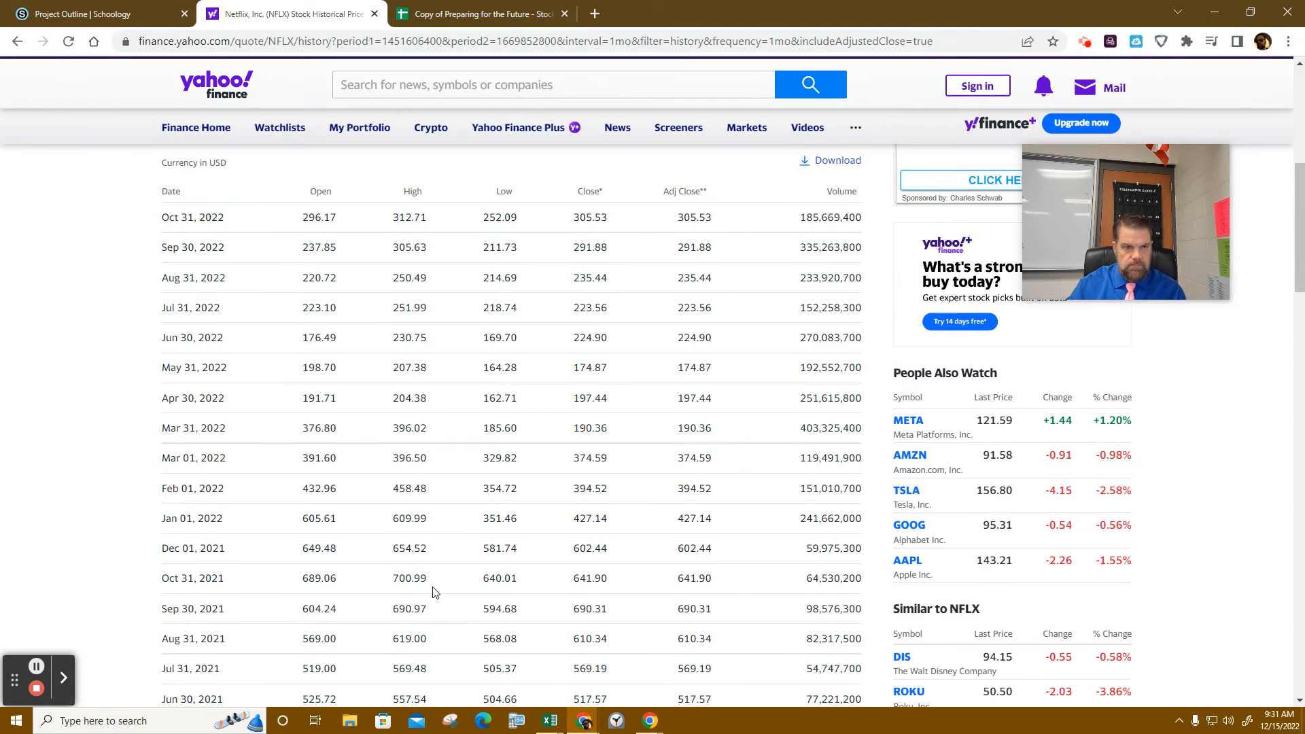
scroll(435, 592, "up", 4)
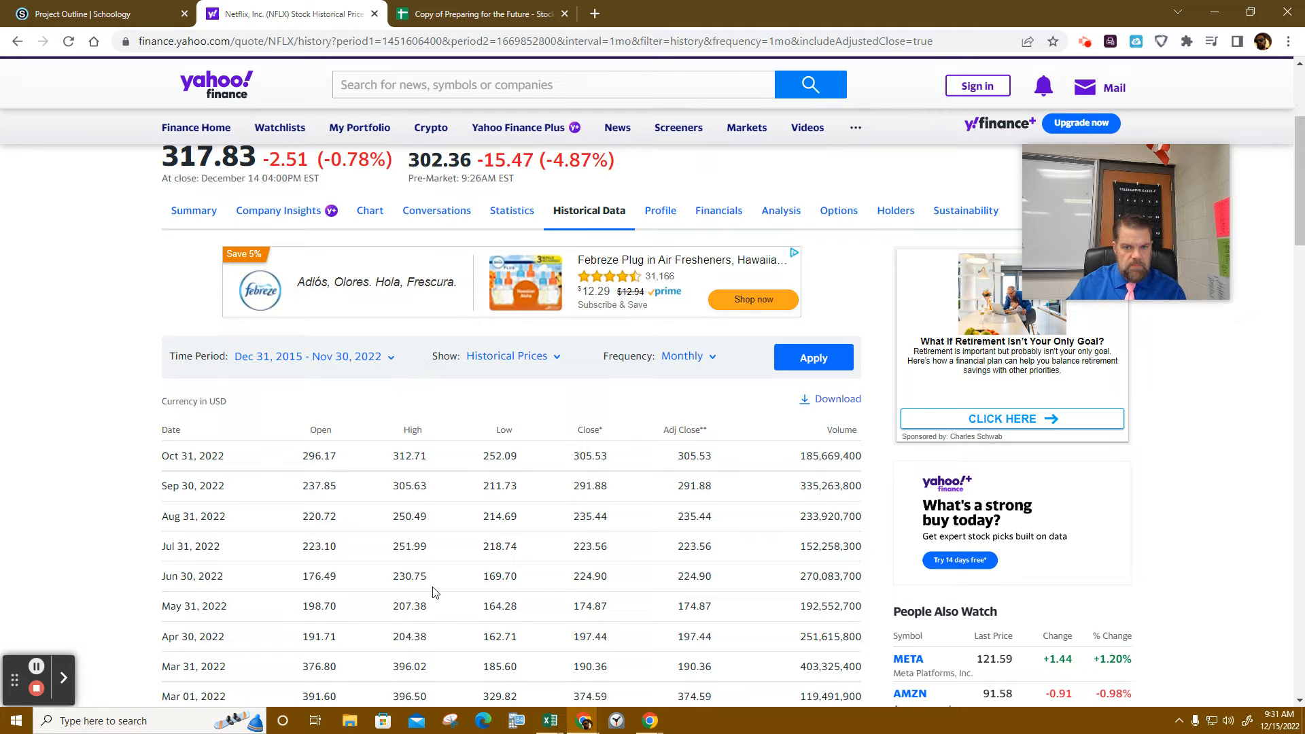
scroll(435, 592, "down", 10)
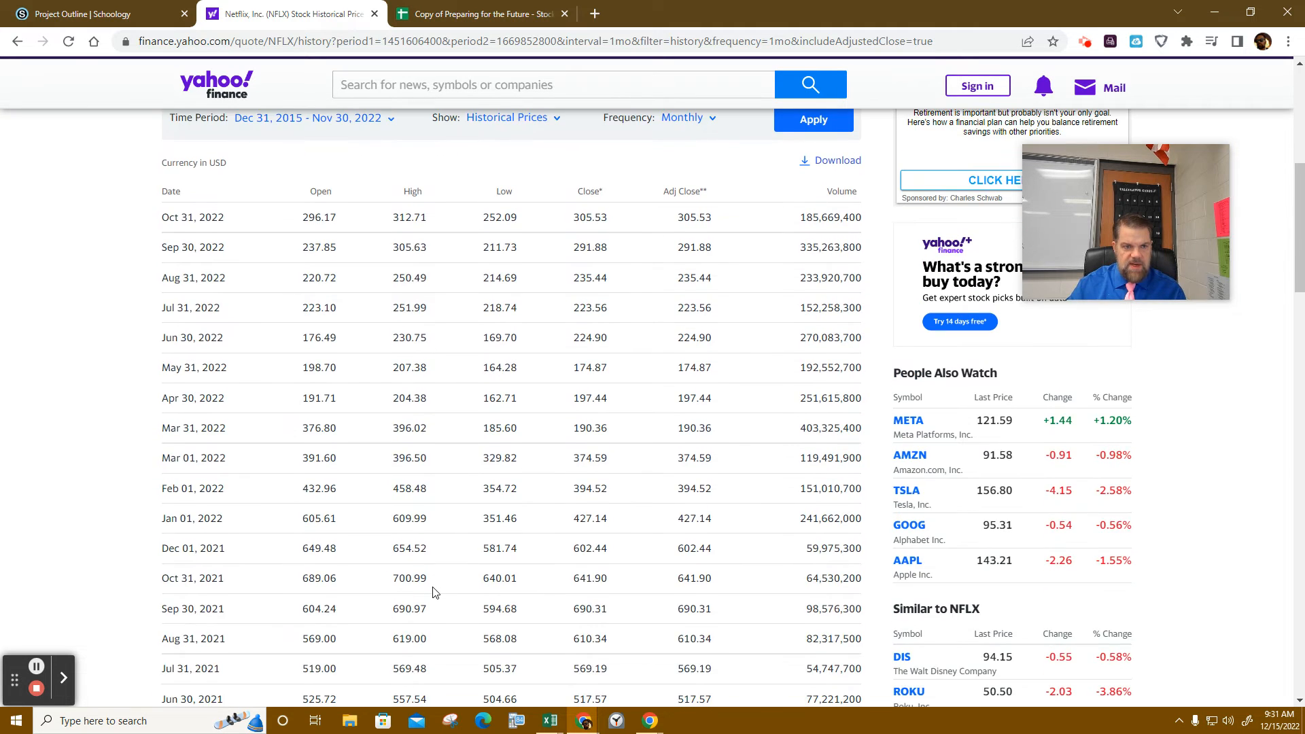
scroll(435, 592, "down", 20)
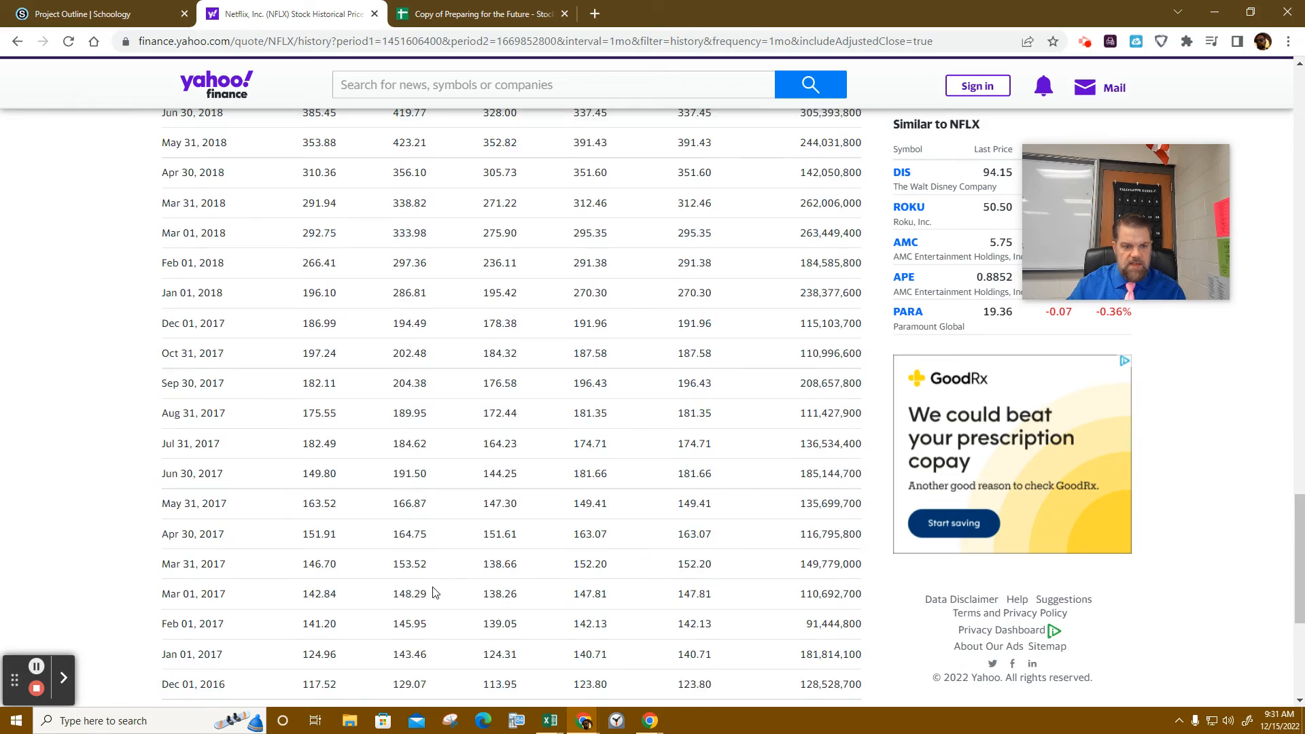
scroll(435, 592, "up", 20)
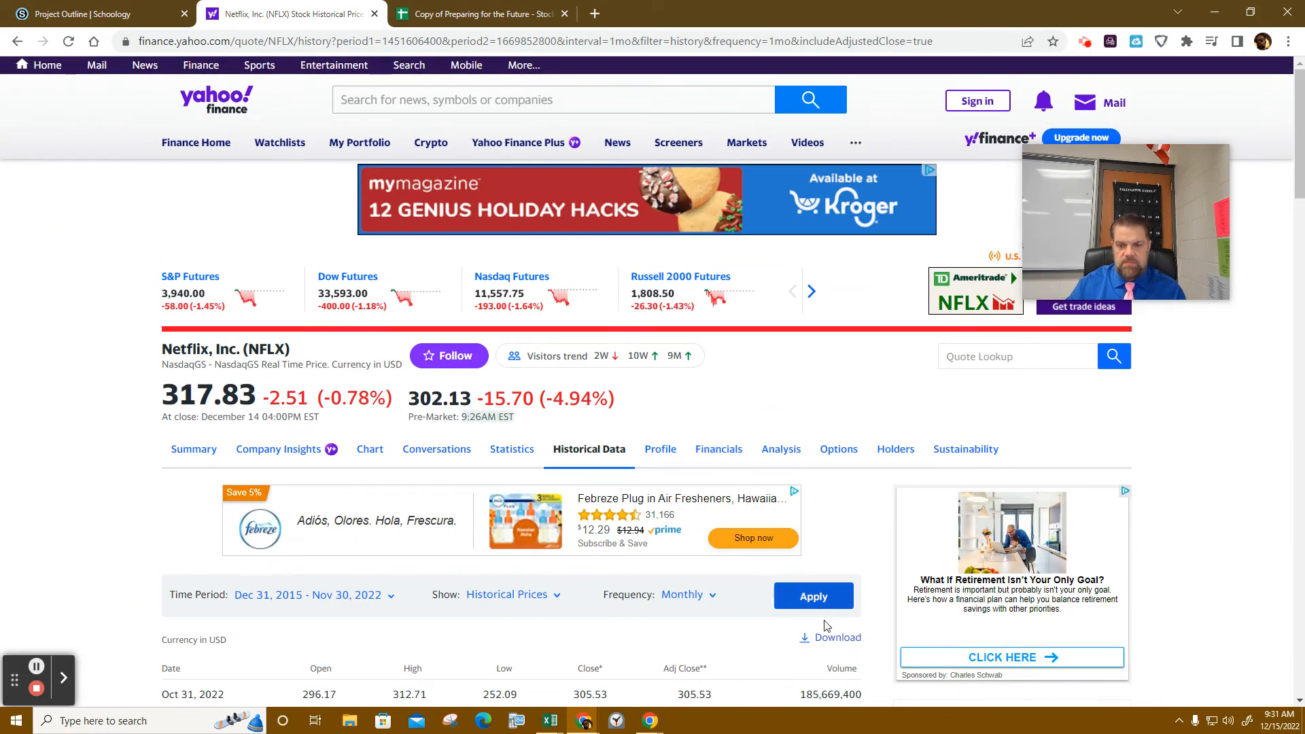
left_click(828, 637)
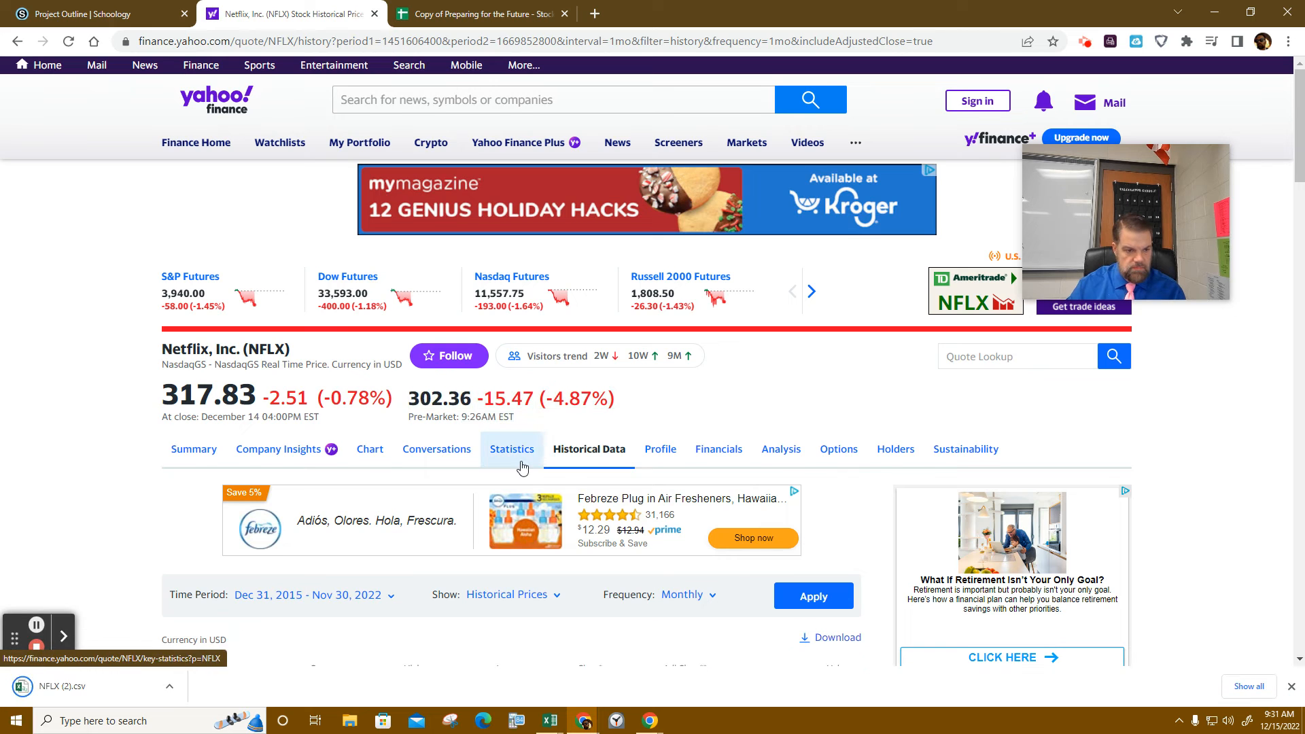
scroll(522, 466, "down", 5)
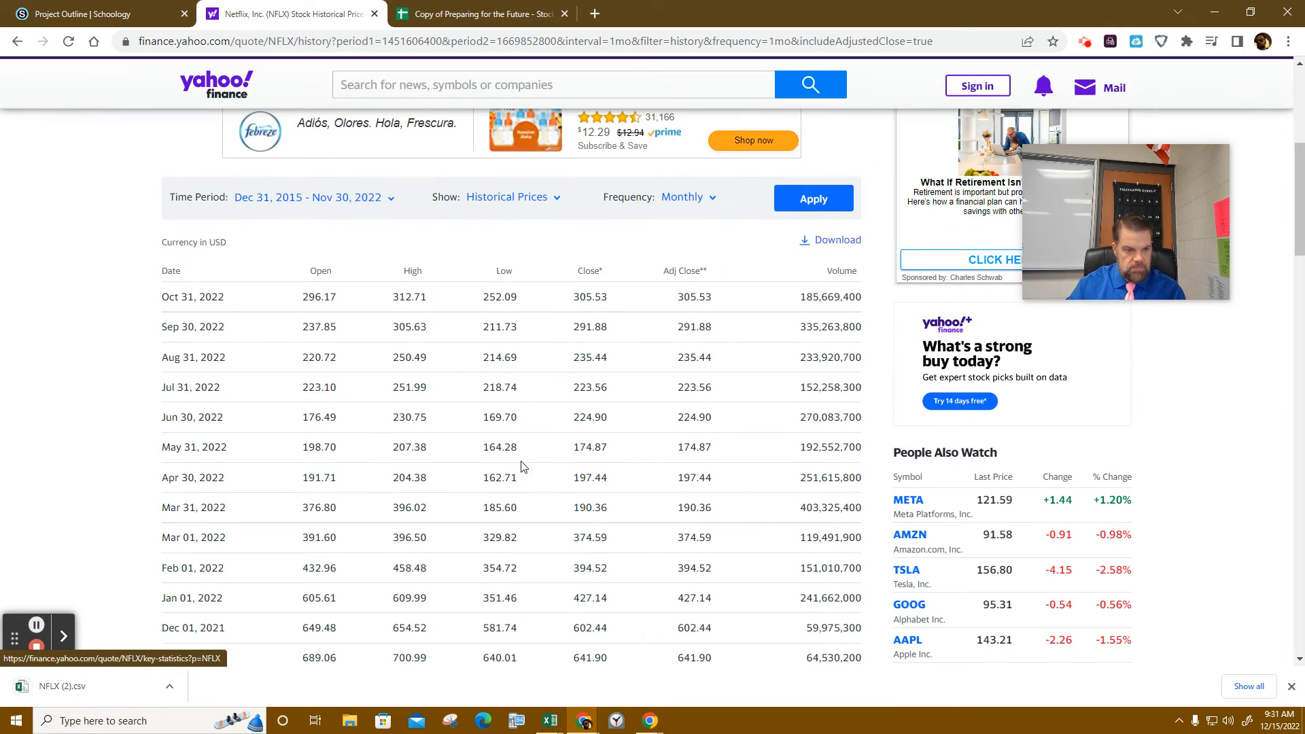
left_click(112, 690)
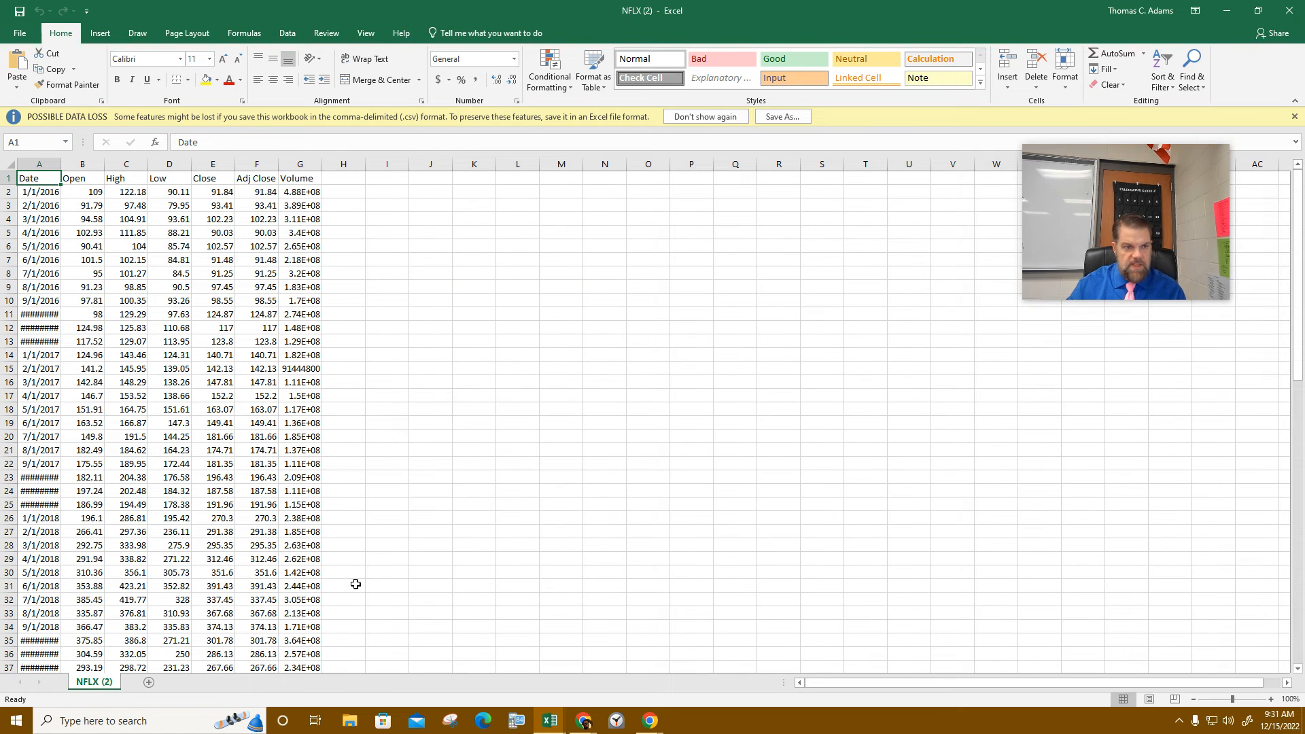
- Minimize NFLX (2), close the NFLX (1) workbook, and return to the Stock Data Analysis spreadsheet
left_click(1227, 10)
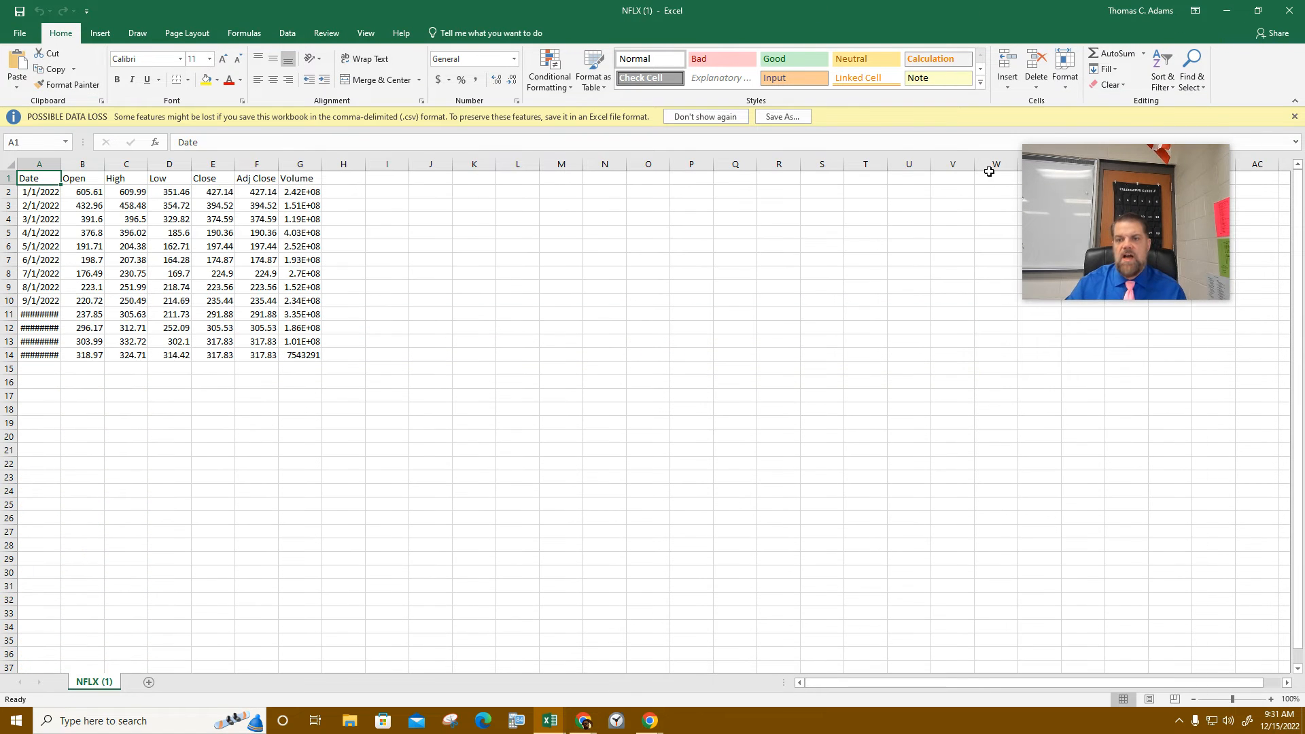
left_click(1275, 15)
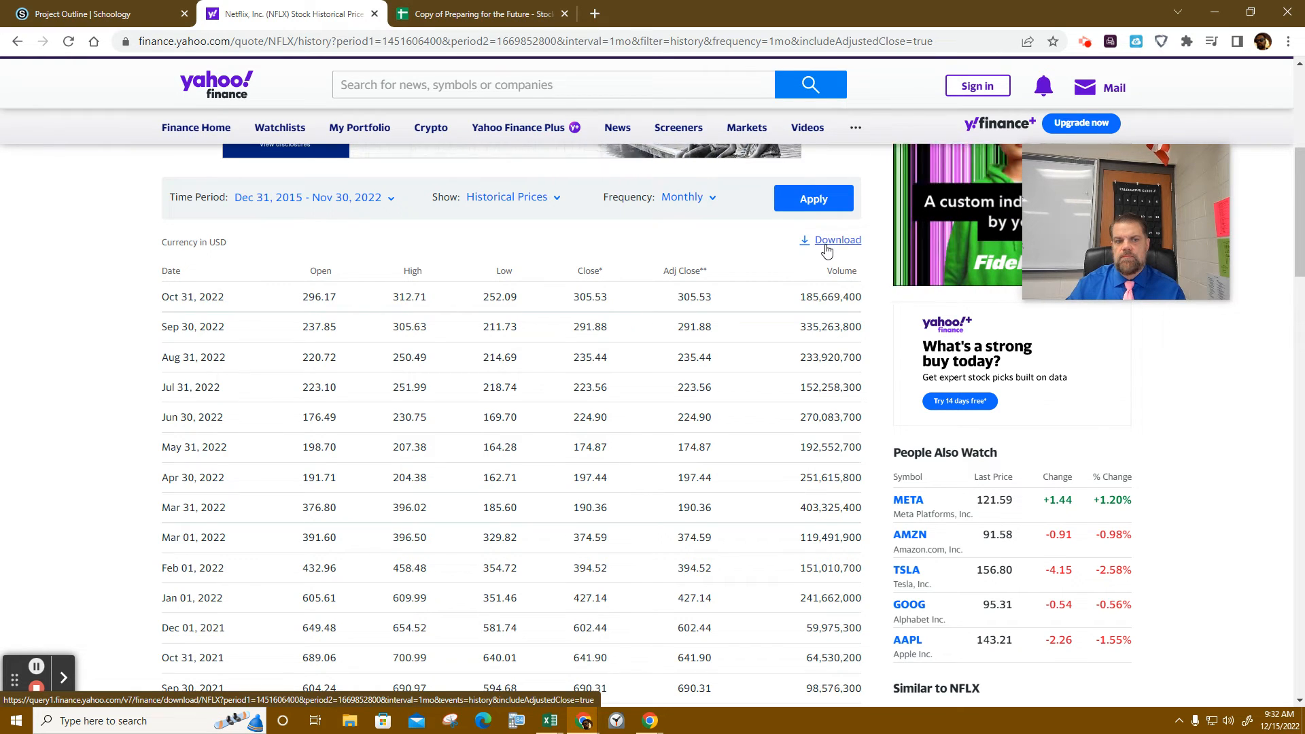
left_click(501, 17)
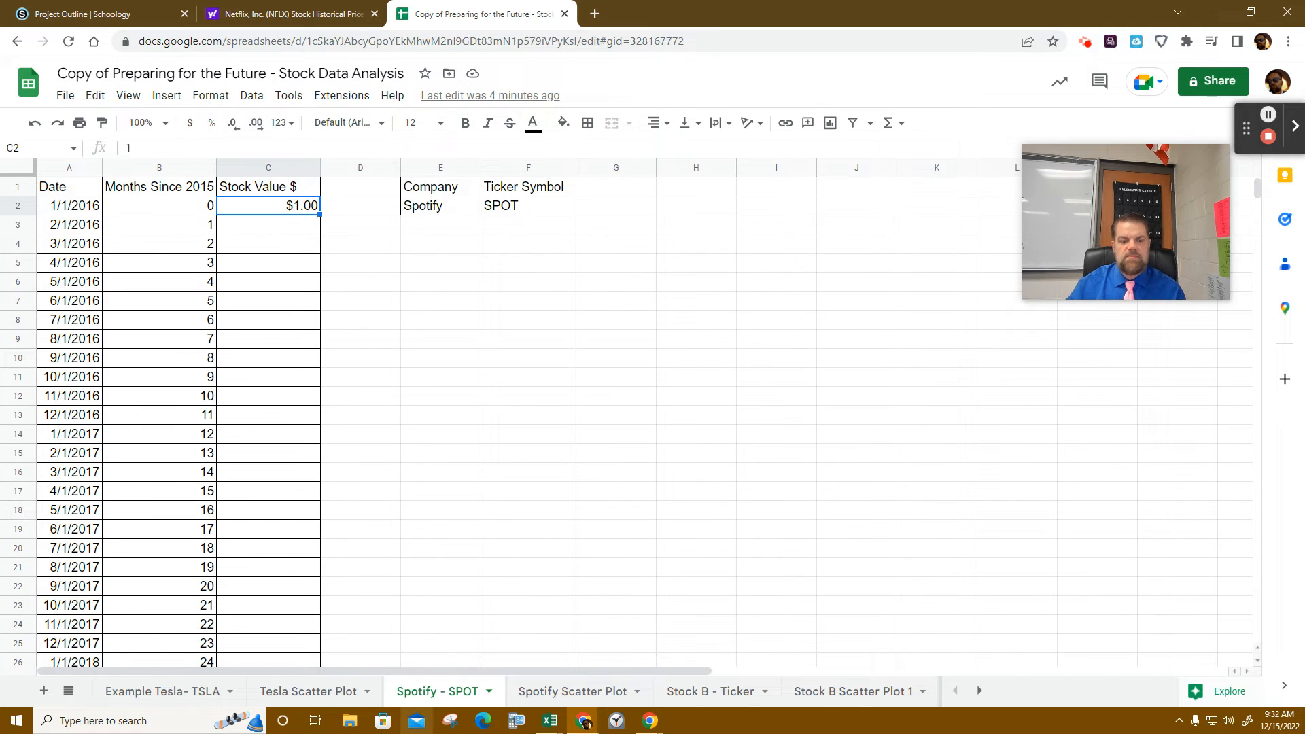
- Copy Netflix's Open prices B2:B84 from the NFLX (2) workbook and go back to Google Sheets
mouse_move(552, 724)
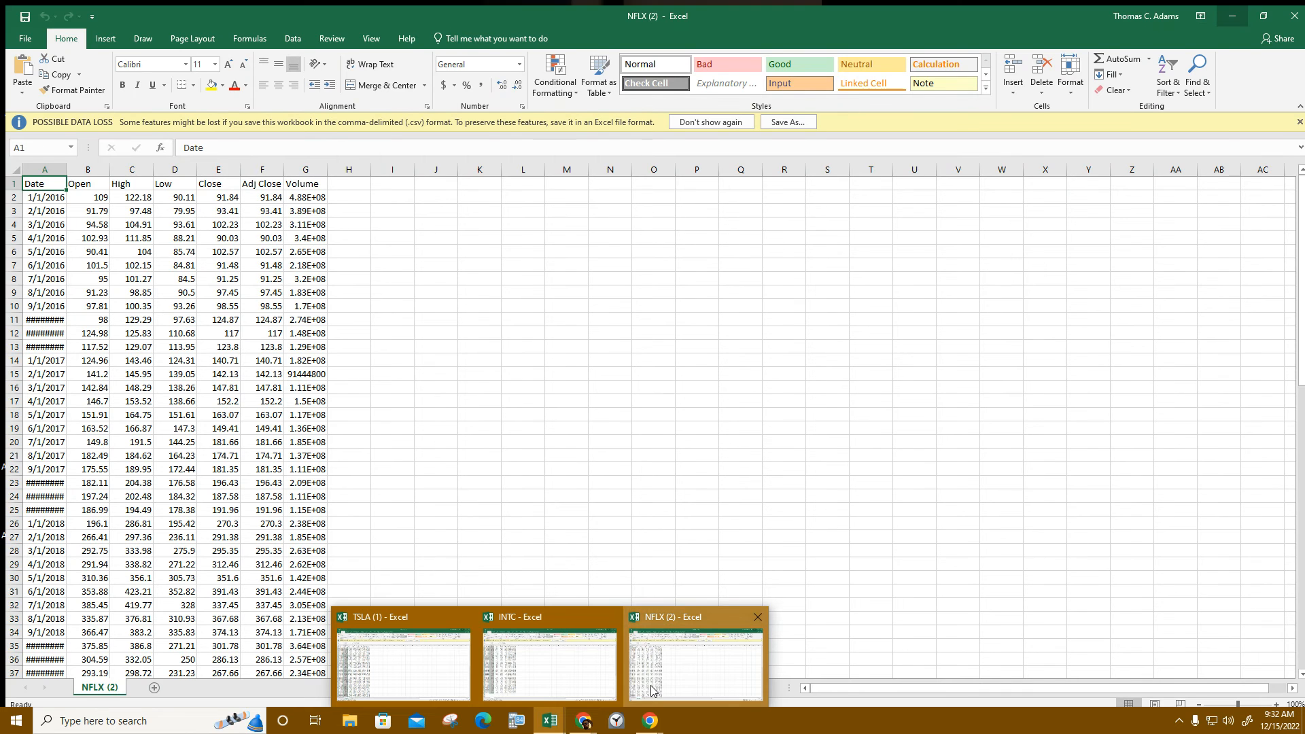
left_click(650, 685)
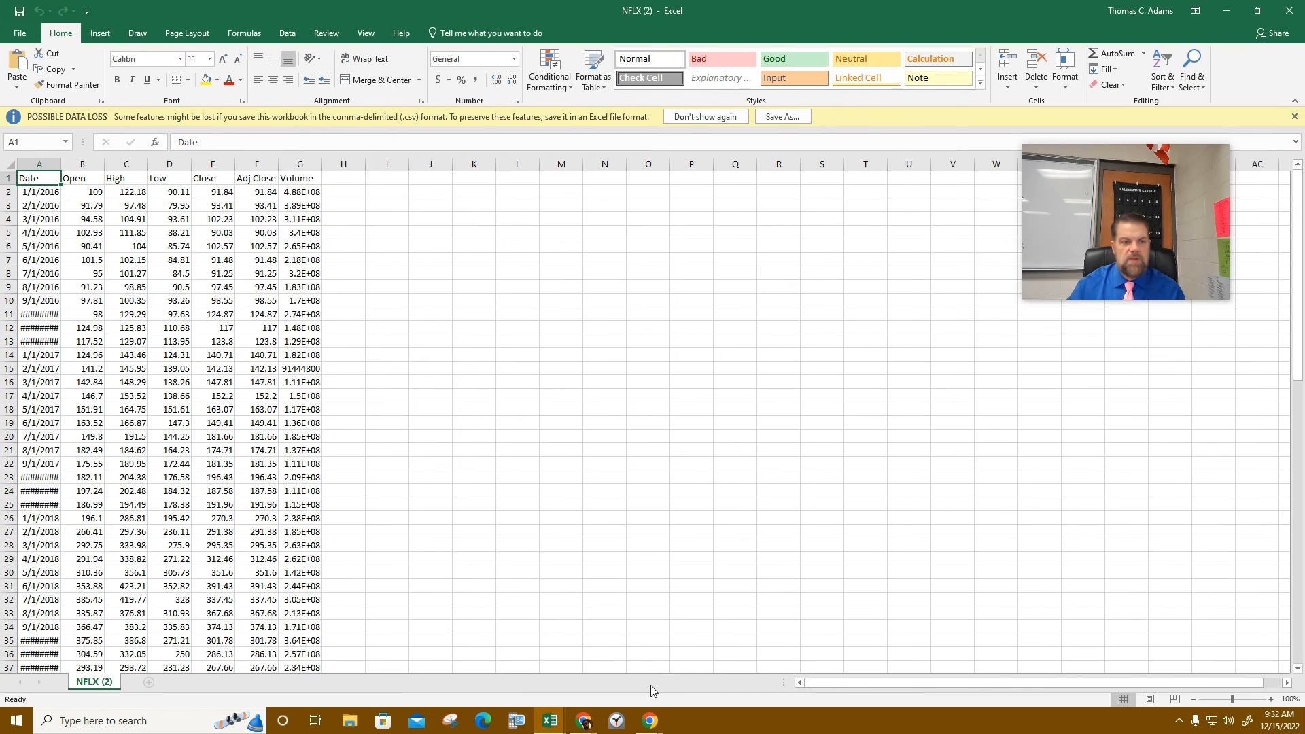
left_click(96, 194)
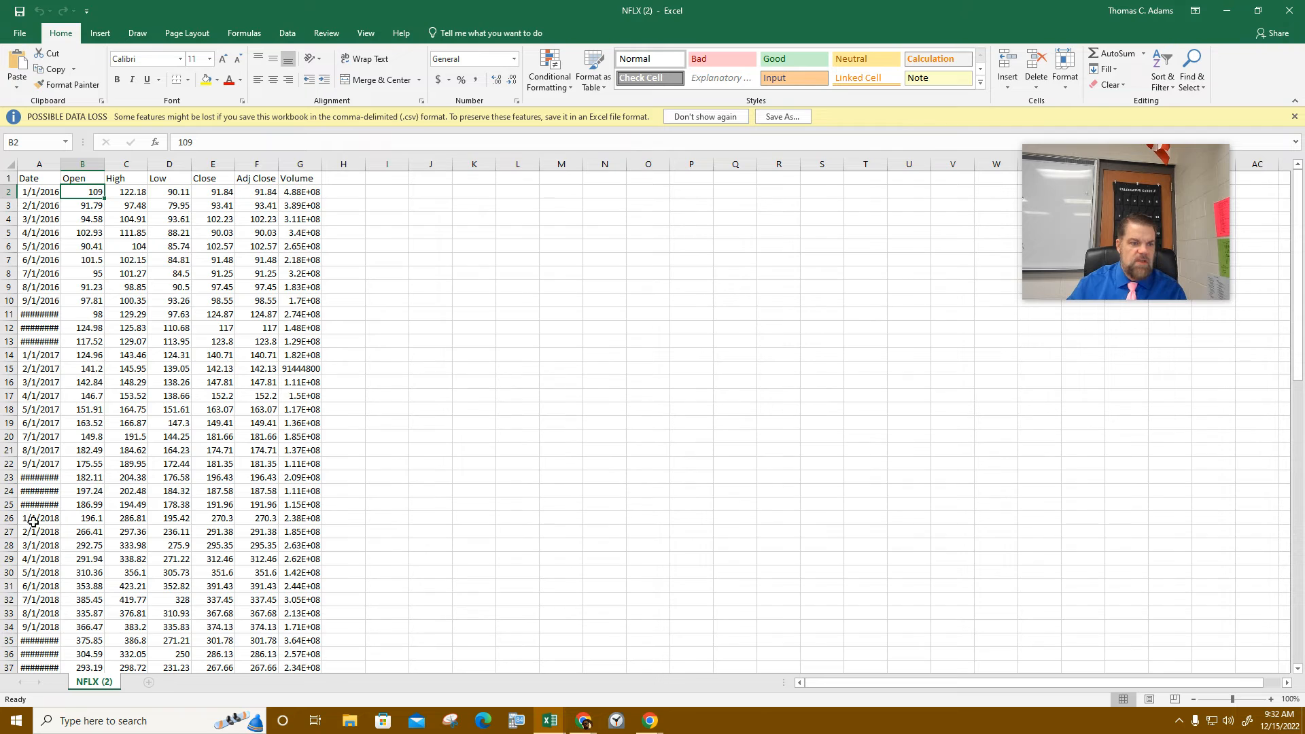
left_click_drag(91, 192, 94, 625)
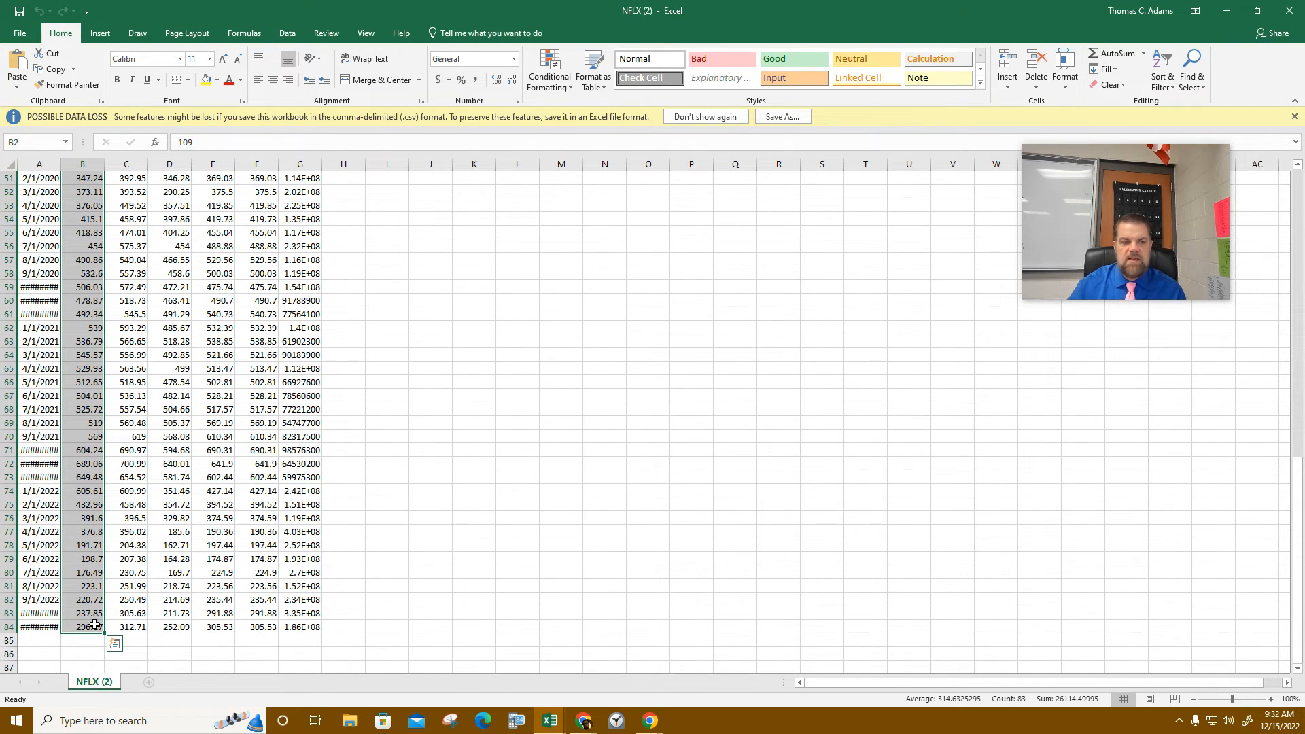
right_click(94, 625)
left_click(148, 356)
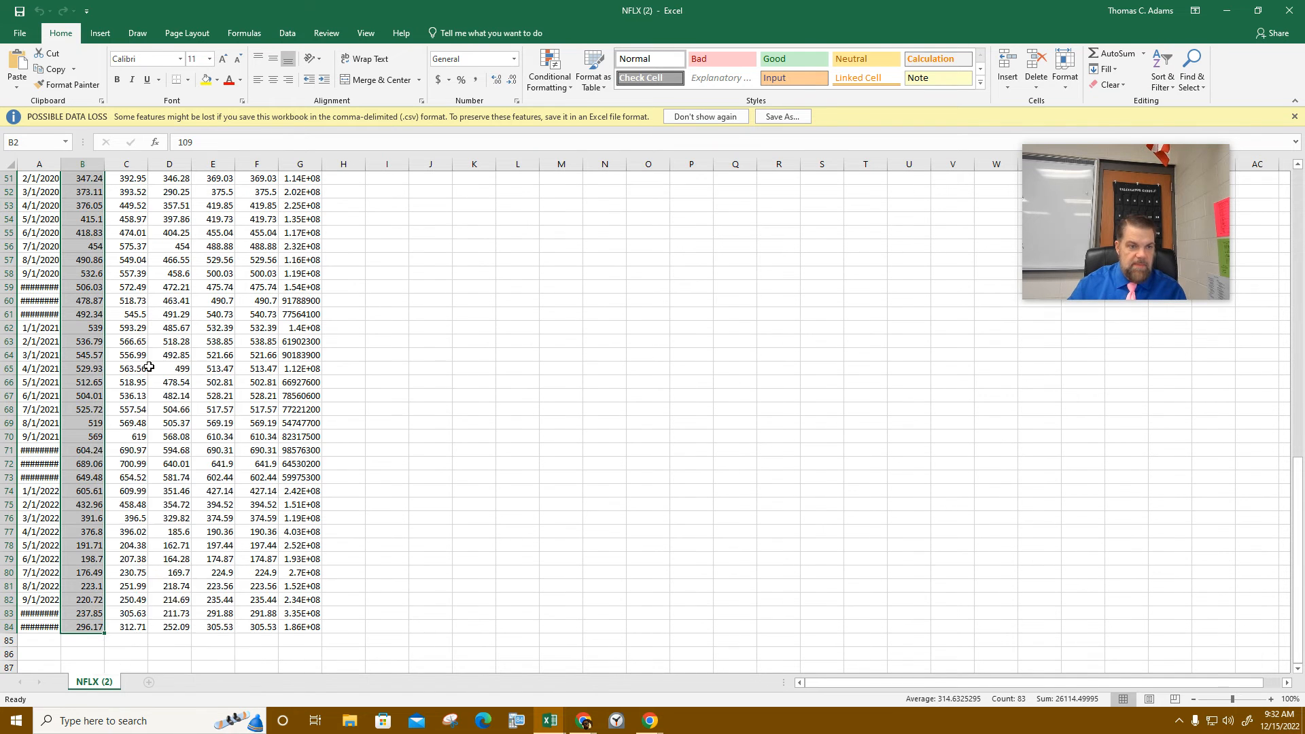
scroll(149, 366, "up", 17)
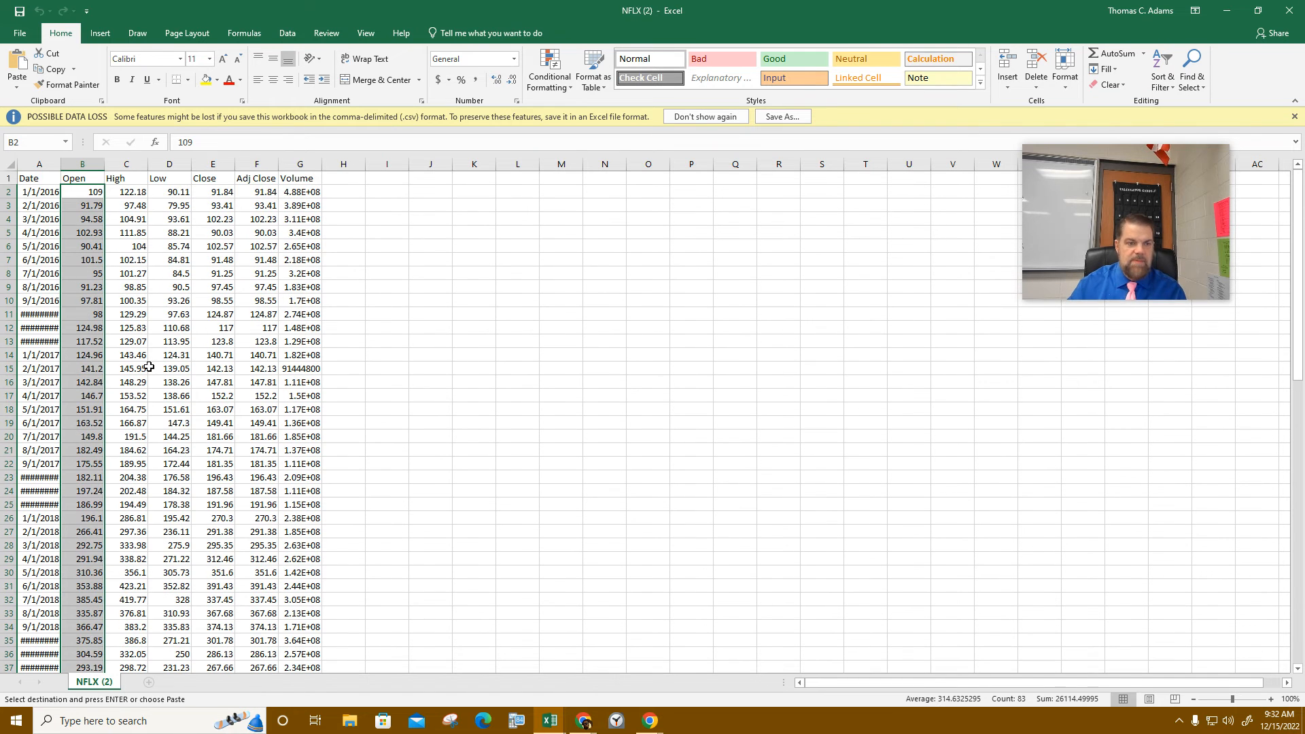
left_click(1234, 8)
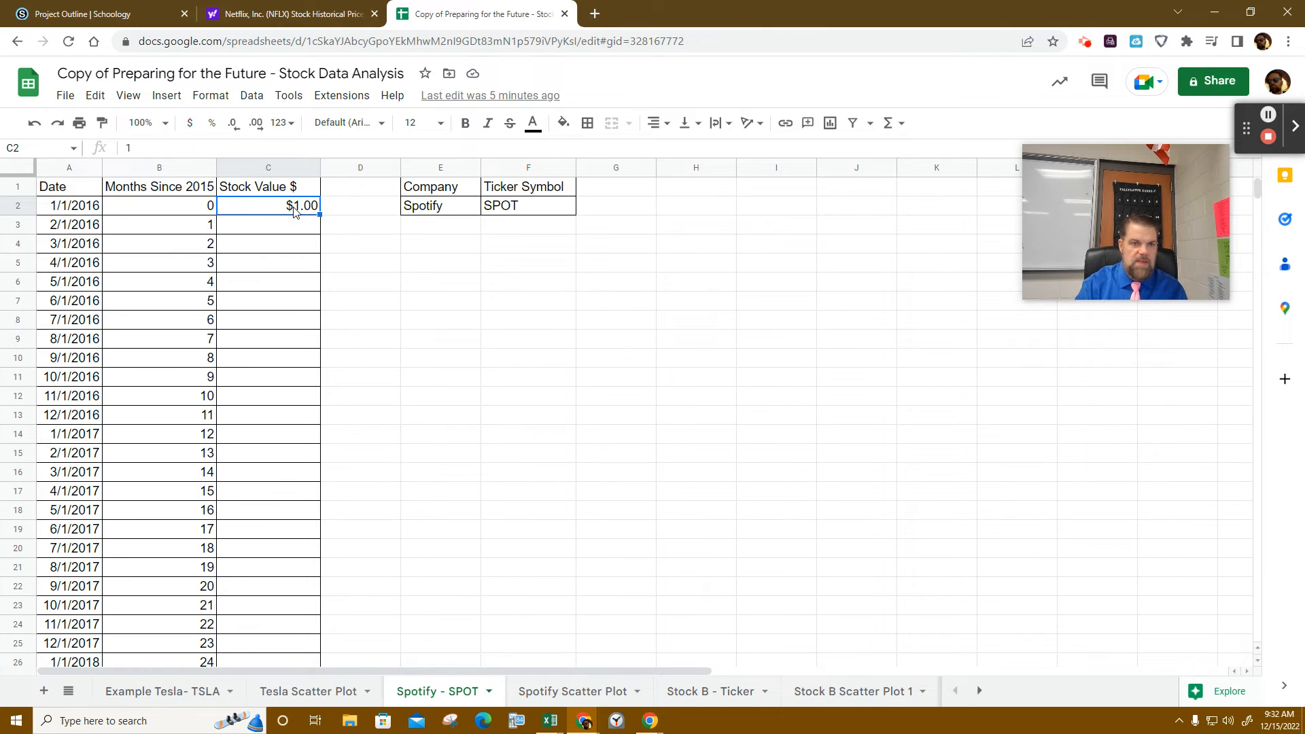
left_click(291, 246)
- Paste the Open prices into C2:C84, check cell C85, and return to Yahoo Finance
left_click(275, 212)
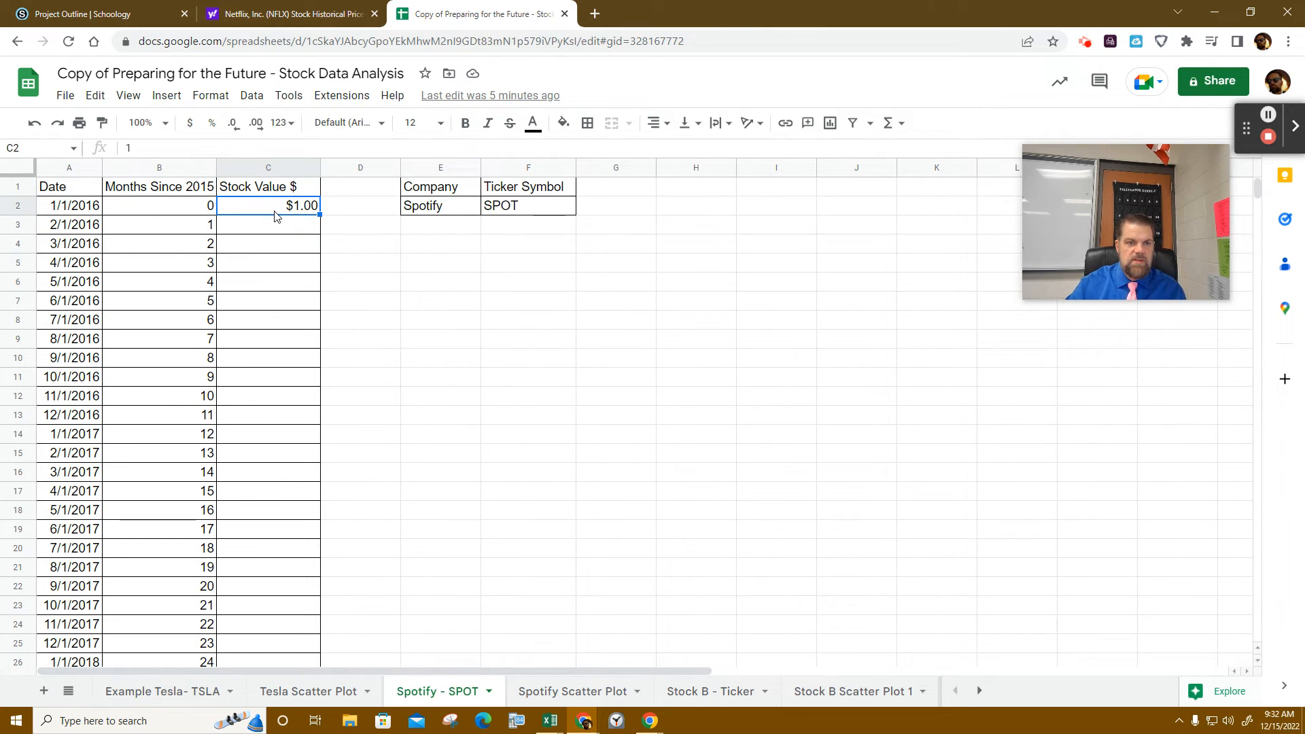
key("ctrl+v")
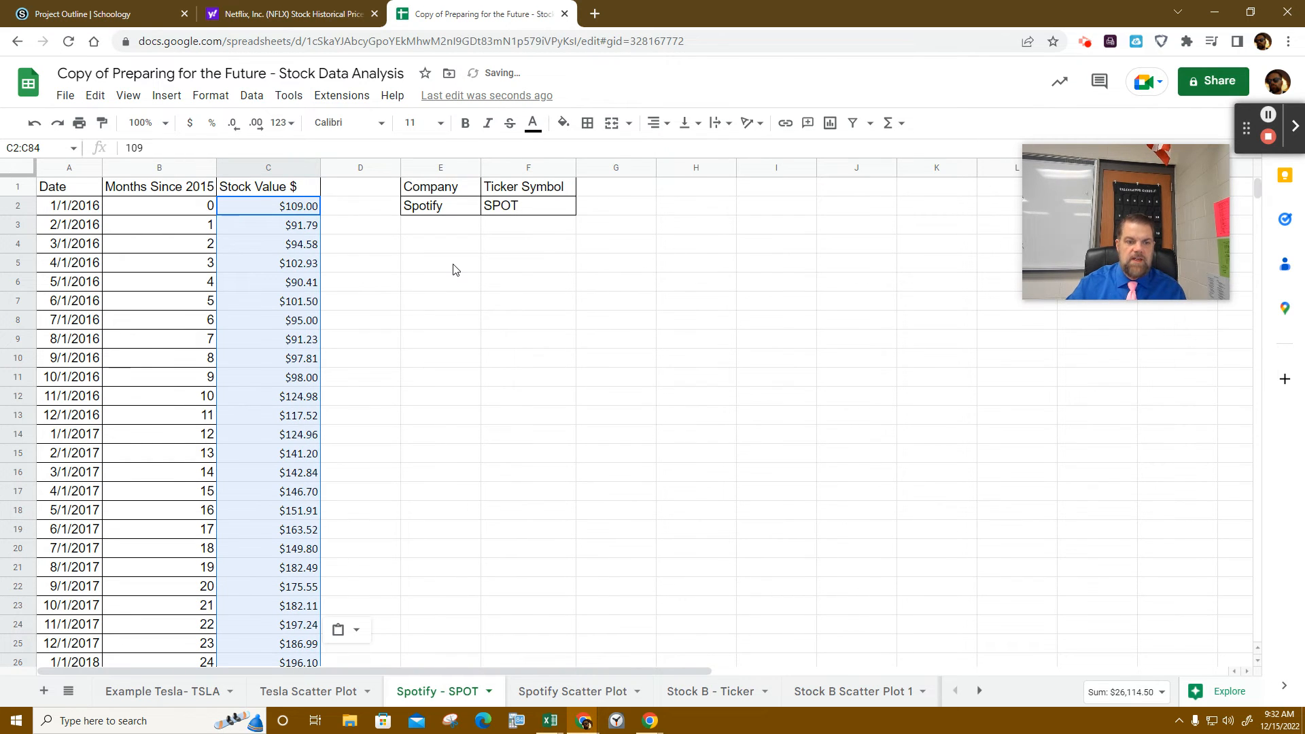
scroll(454, 269, "down", 20)
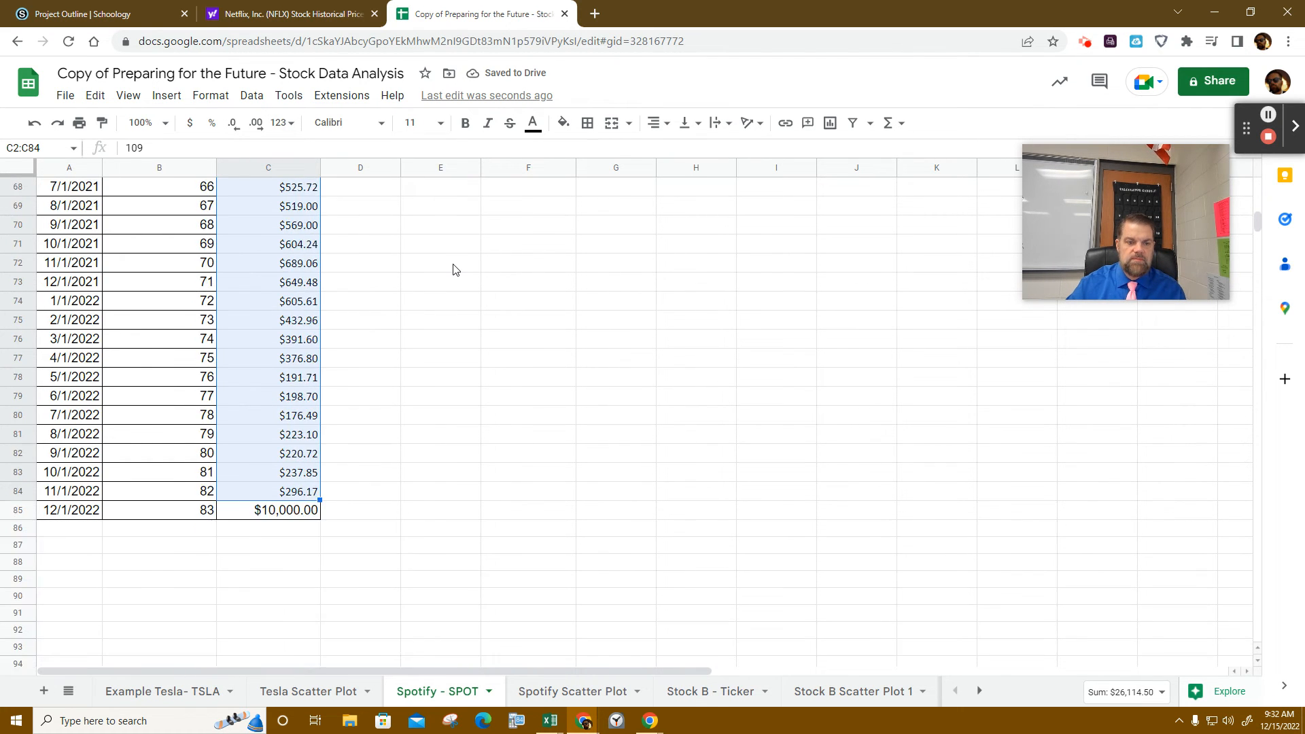
left_click(289, 517)
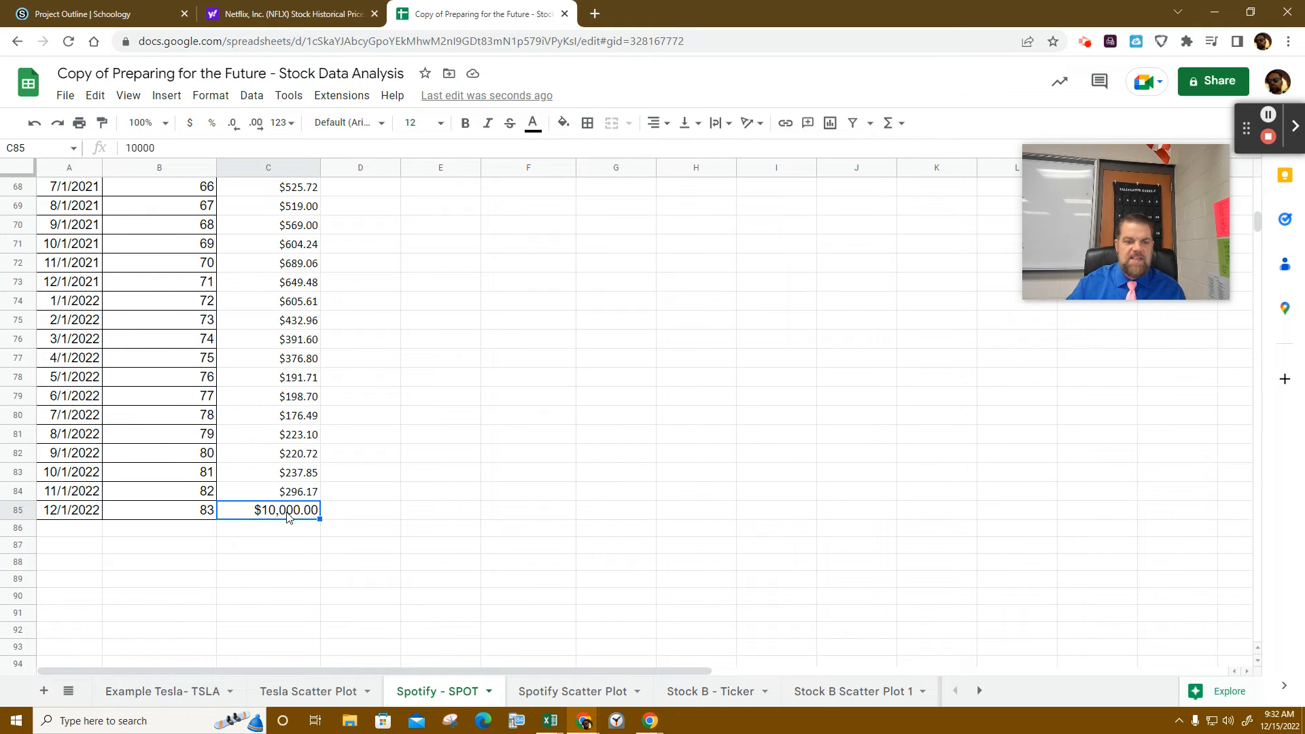
left_click(299, 14)
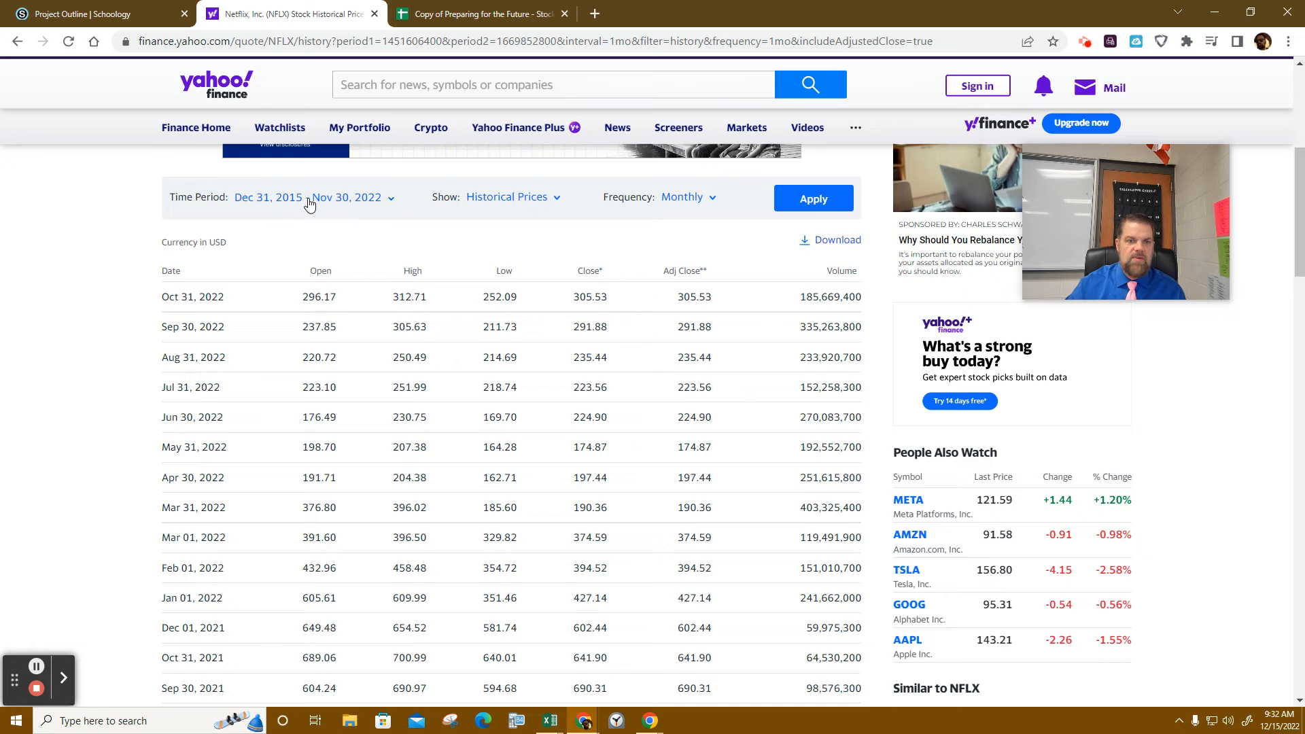
- Set the history's start date to 12/01/2022 and apply it
scroll(310, 204, "up", 3)
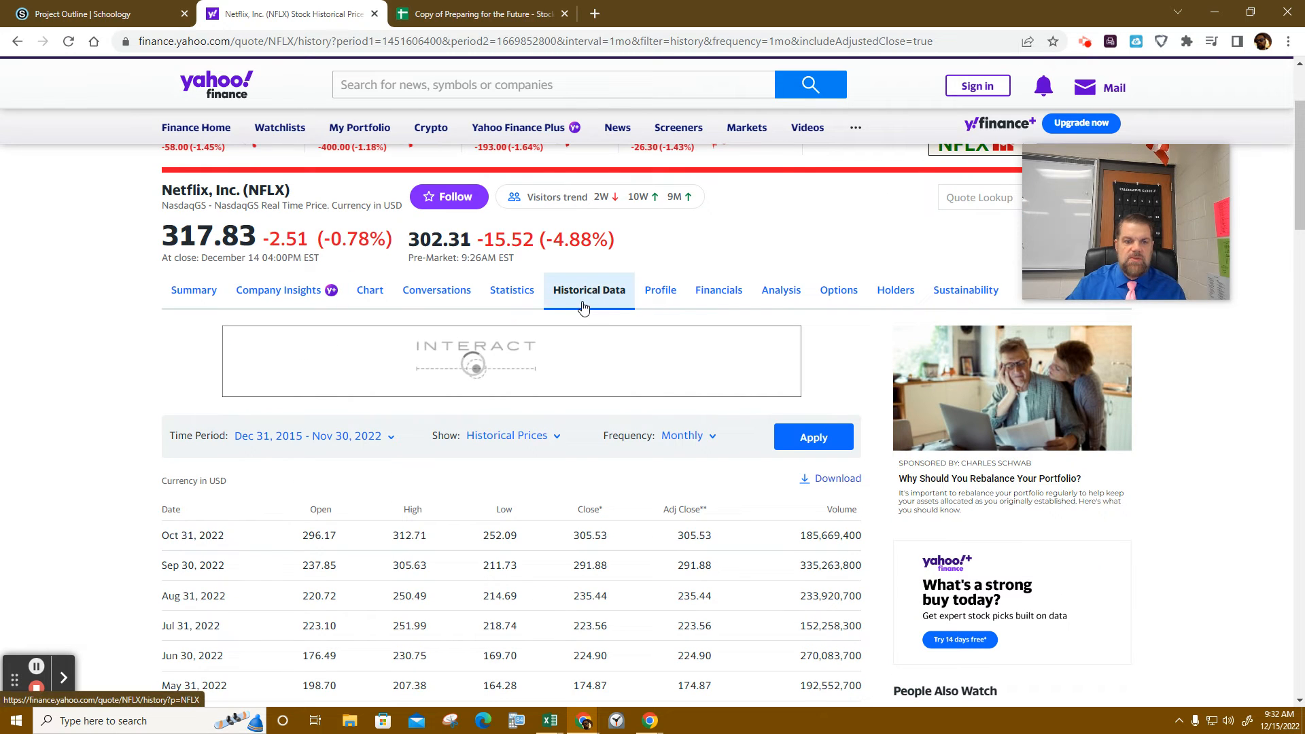
left_click(343, 435)
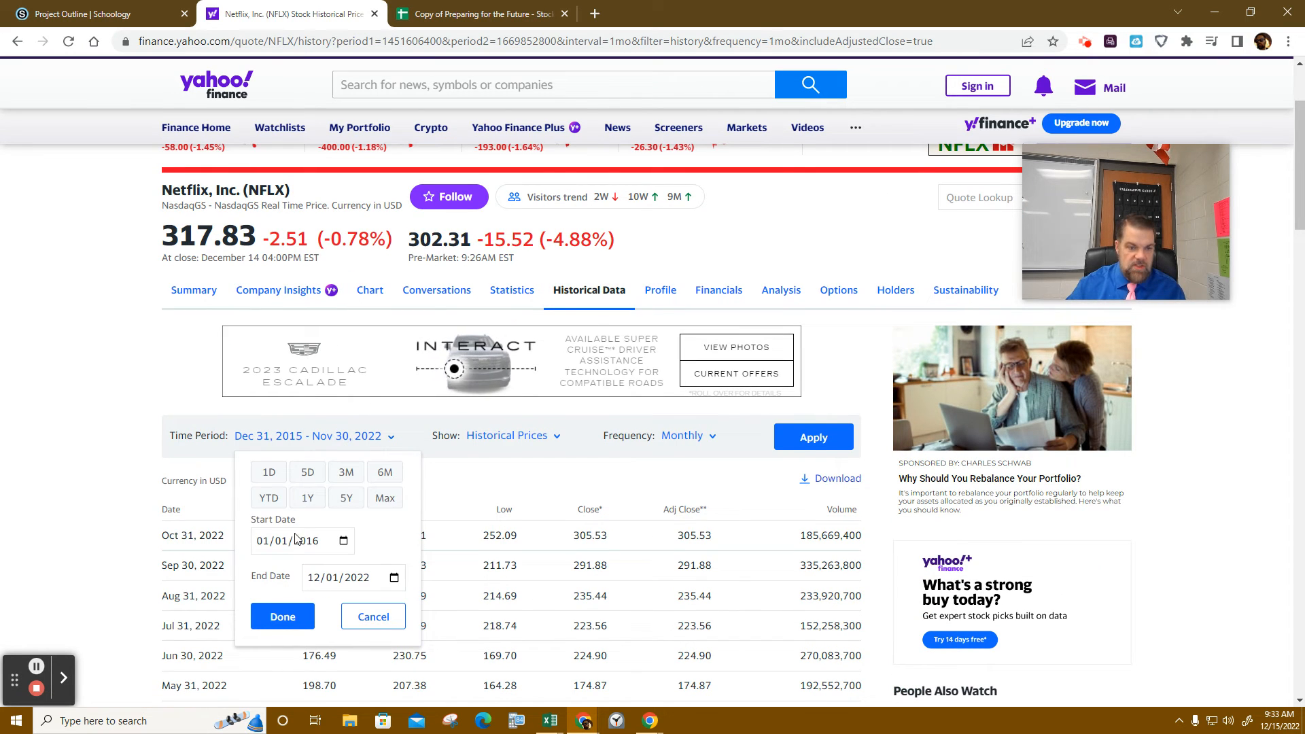
left_click(343, 541)
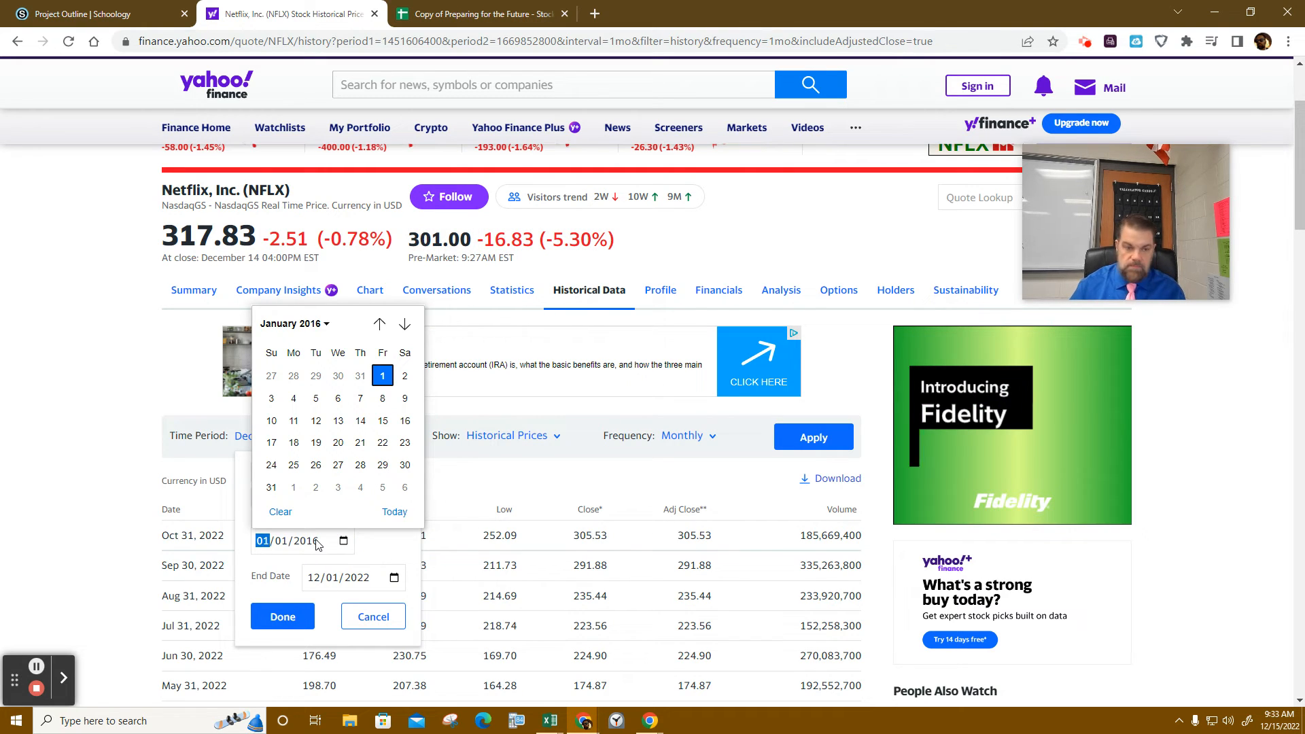
left_click(404, 325)
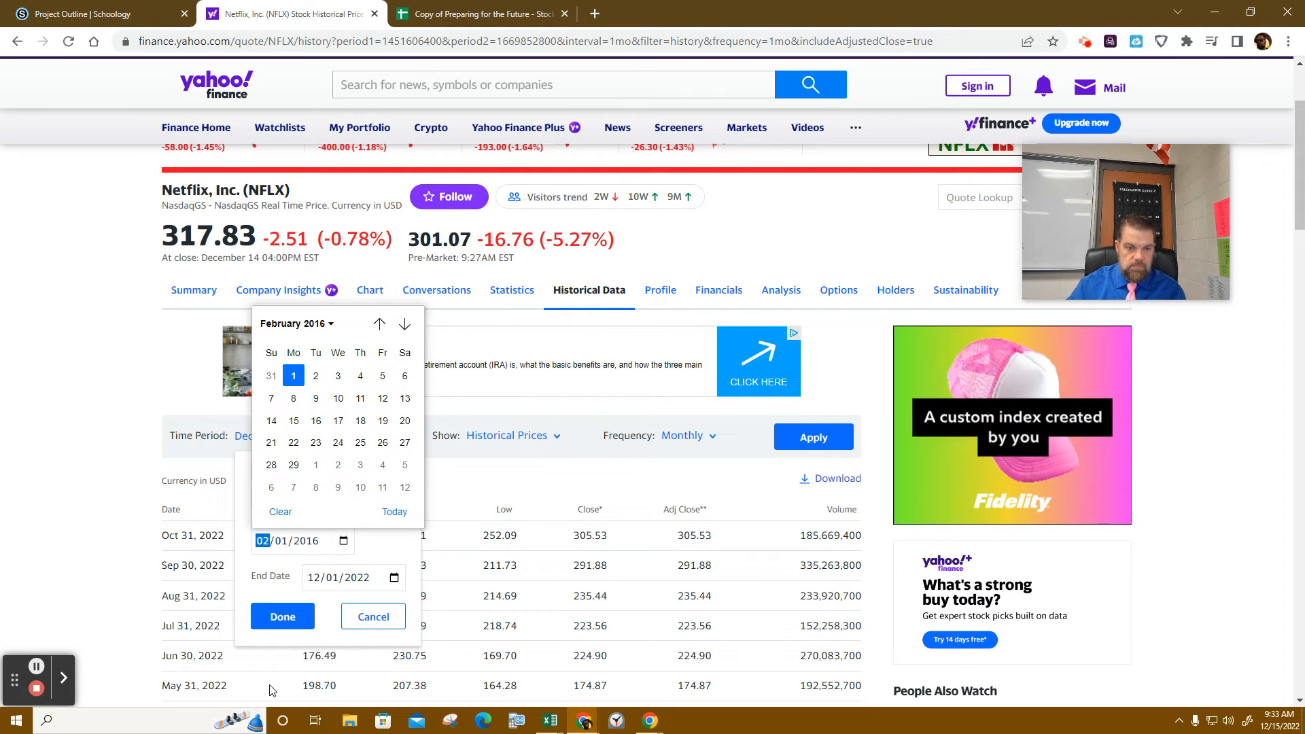
left_click(265, 542)
type("12")
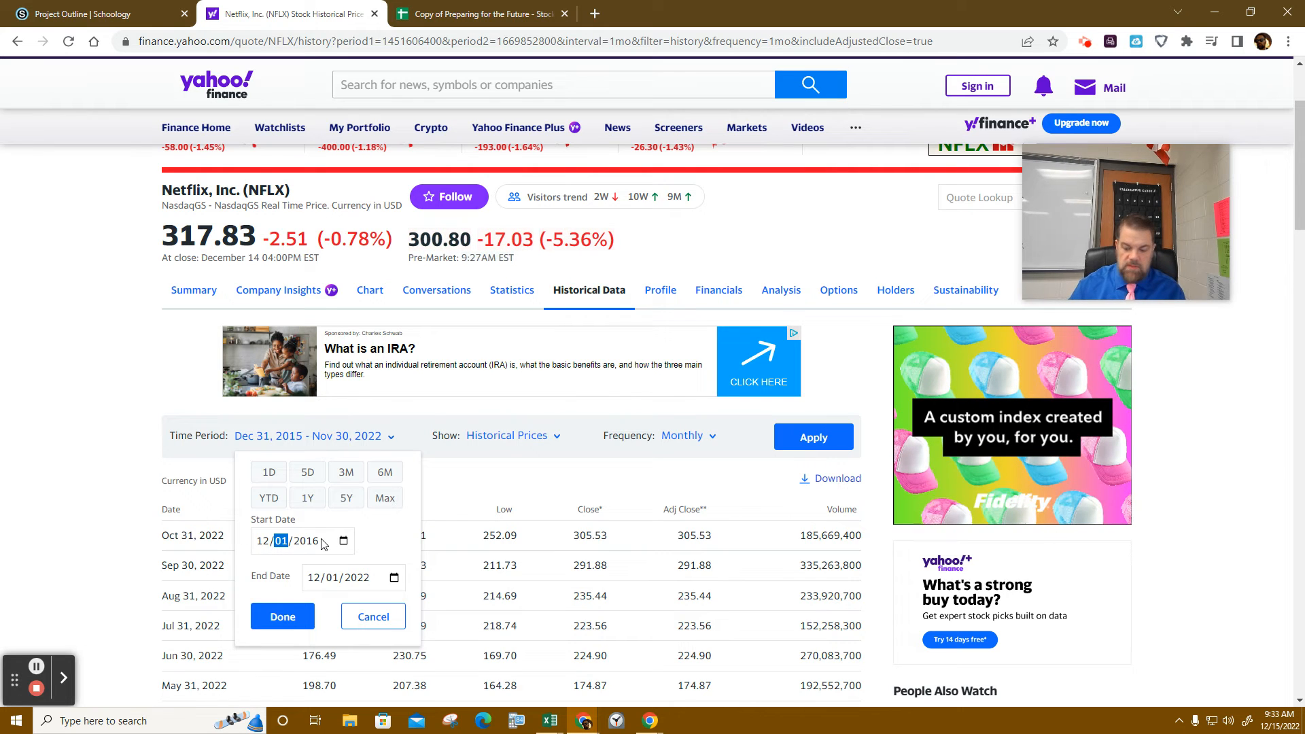
type("01202")
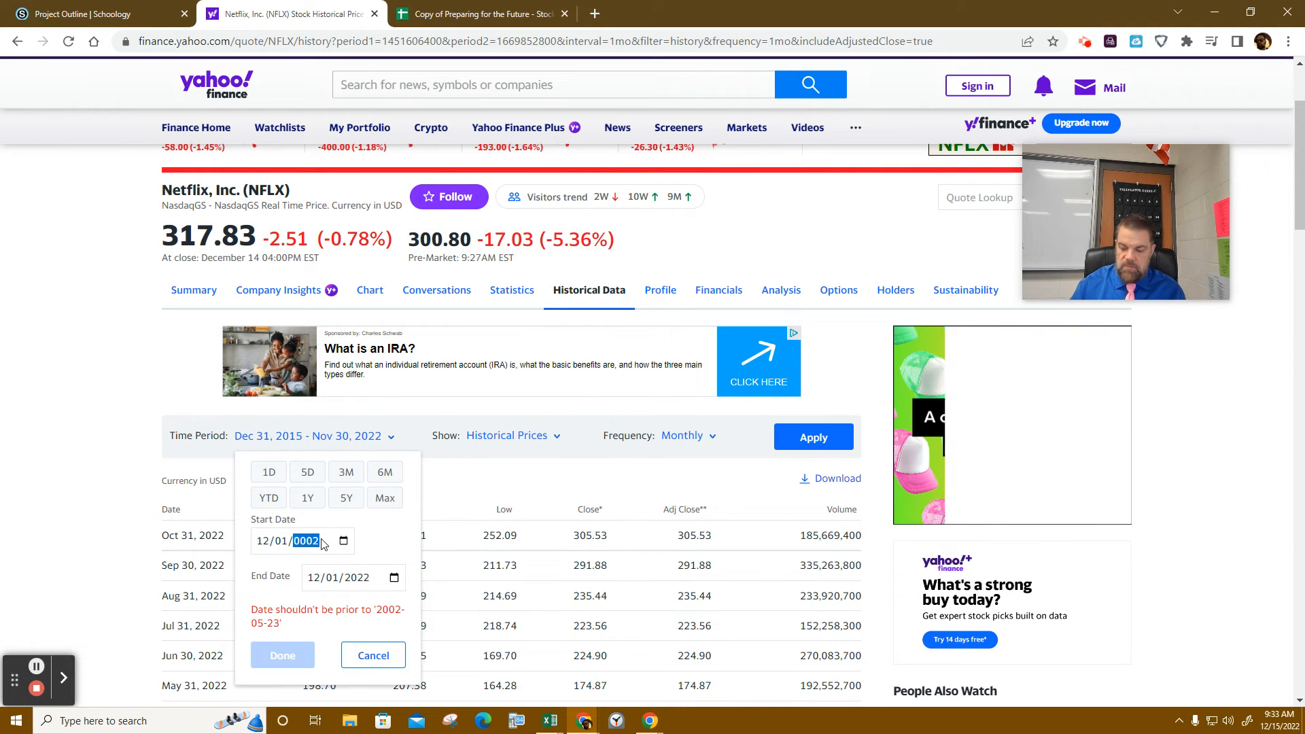
type("2022")
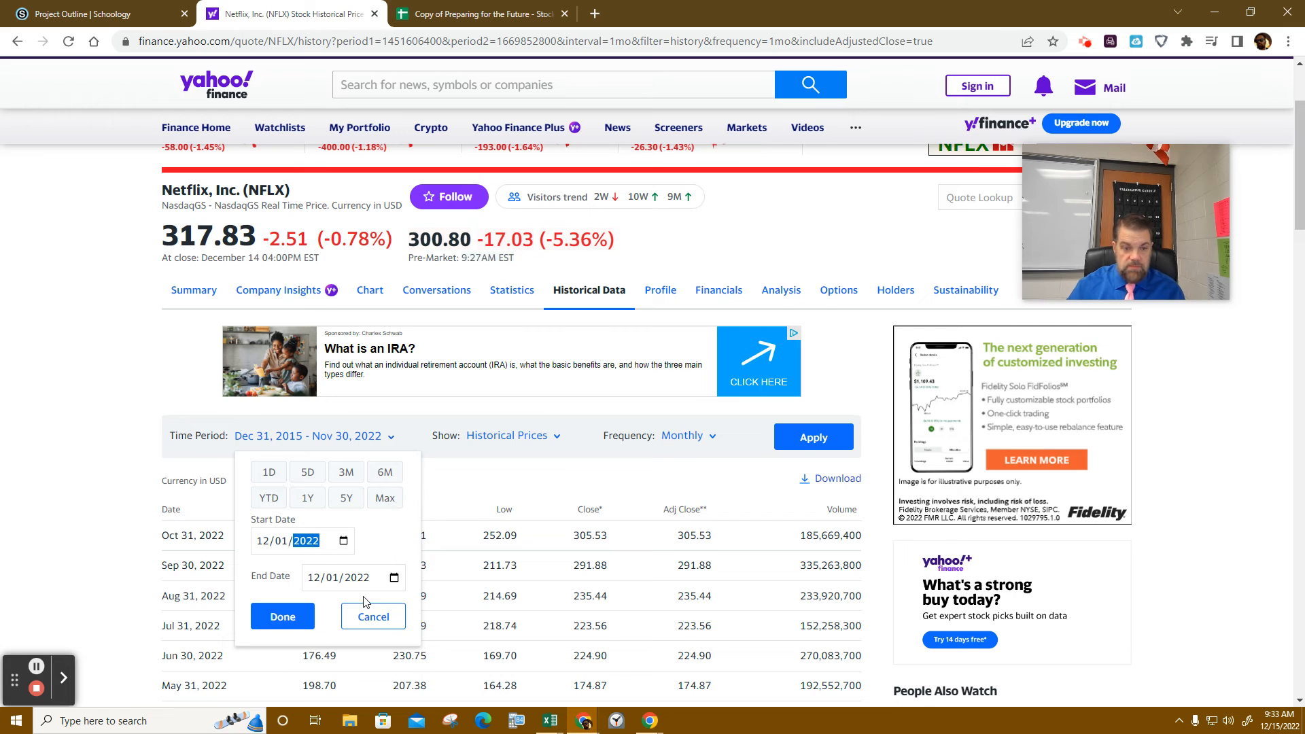
left_click(282, 653)
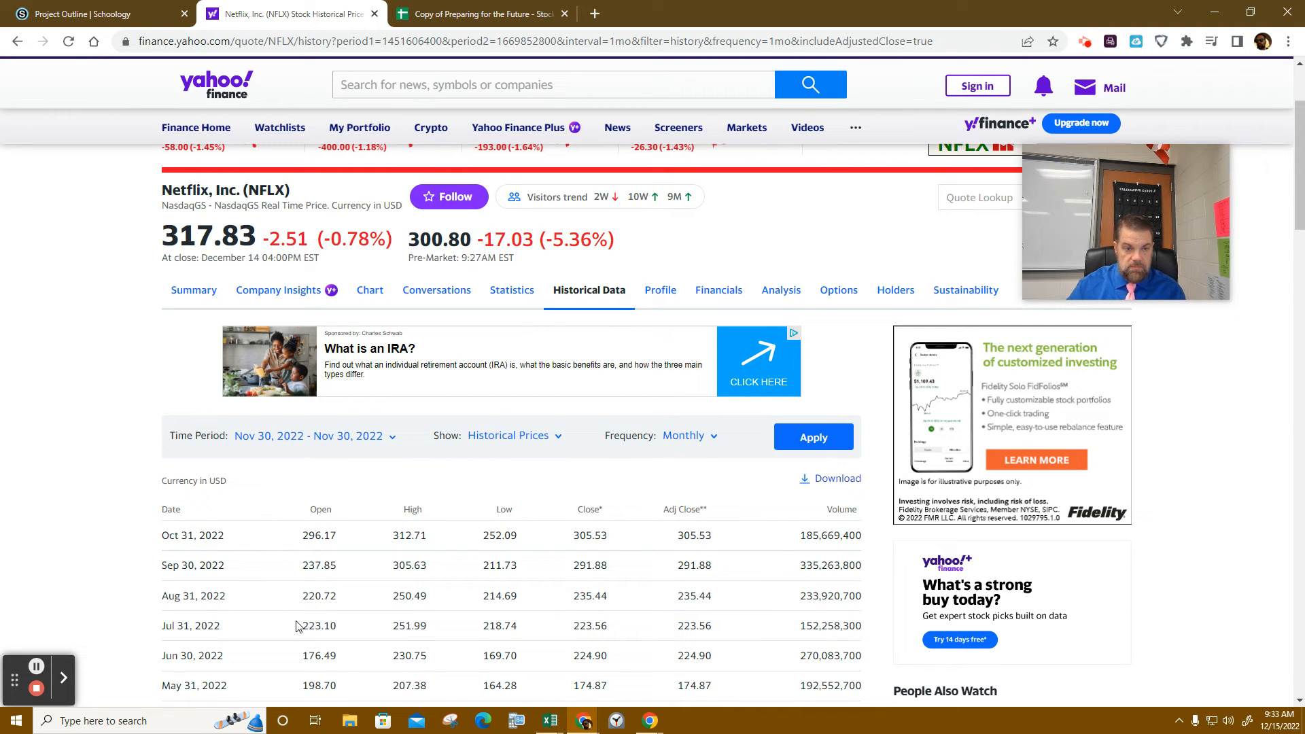
left_click(829, 439)
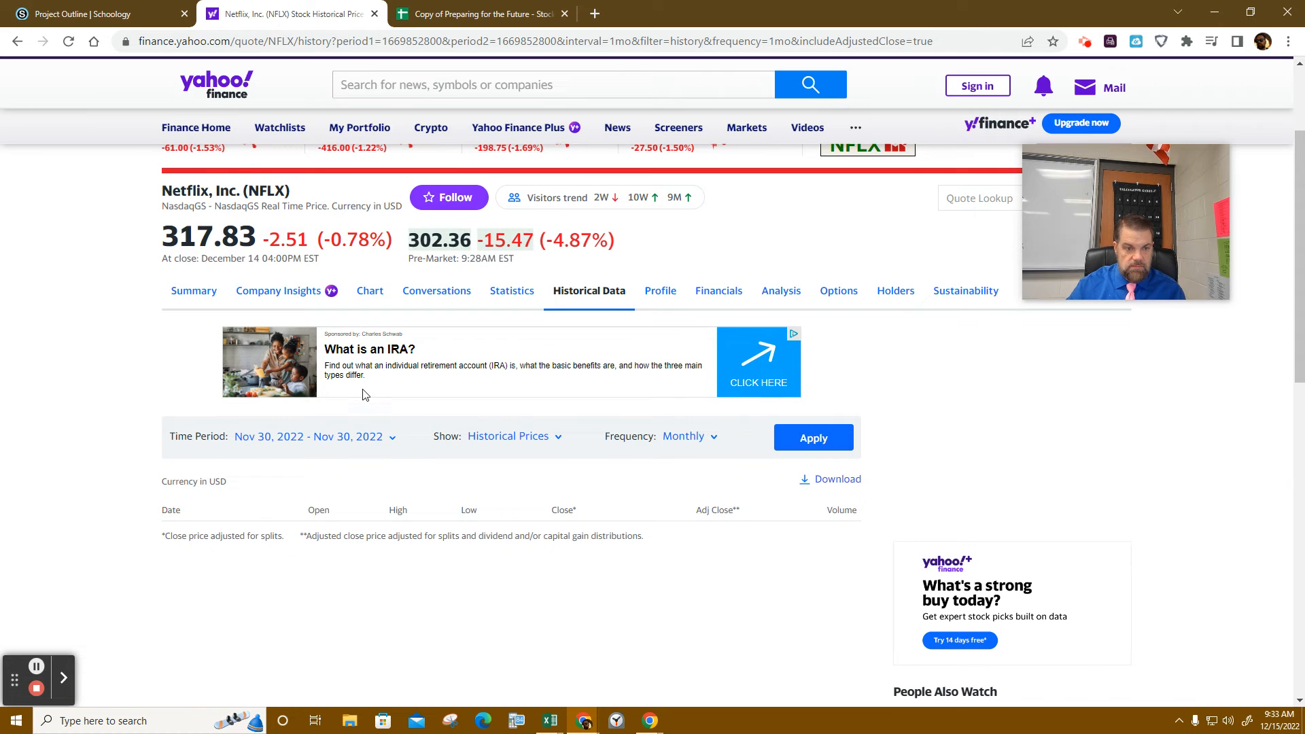
- Set the end date to December 15, 2022 and apply it to list December 2022 prices
left_click(324, 437)
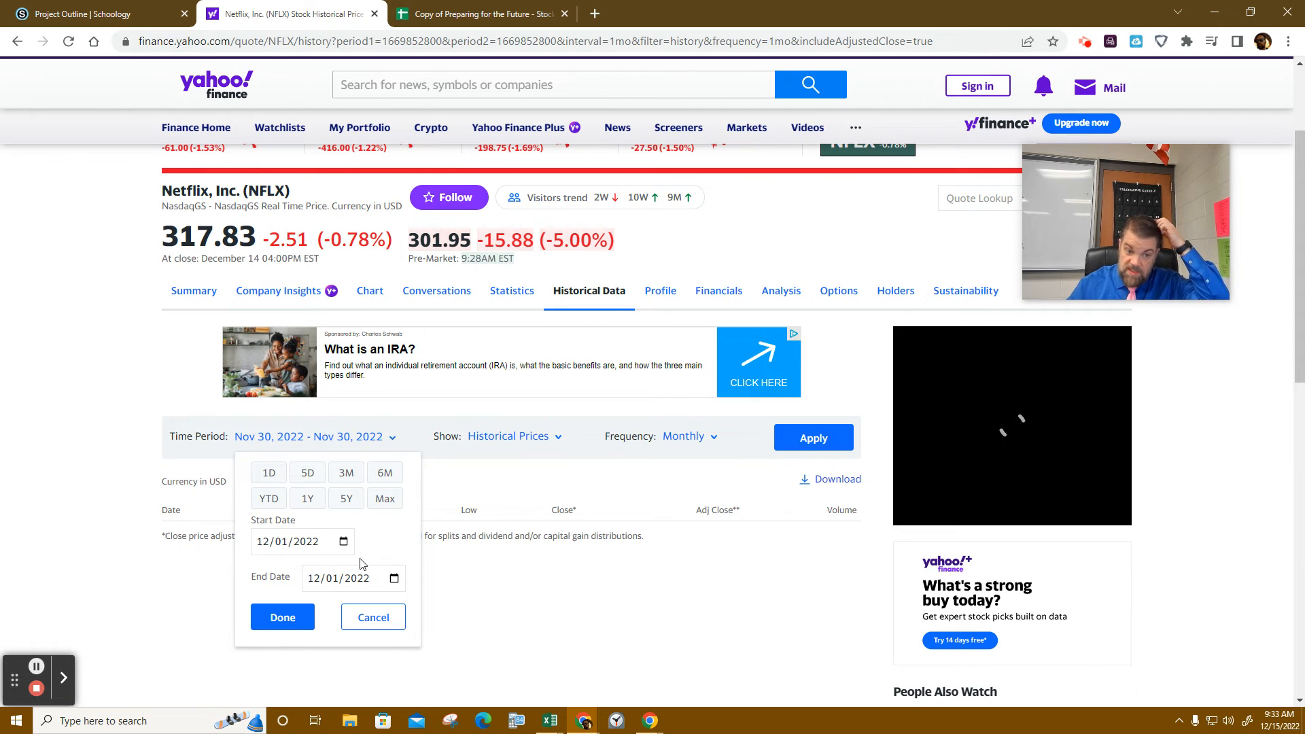
left_click(394, 578)
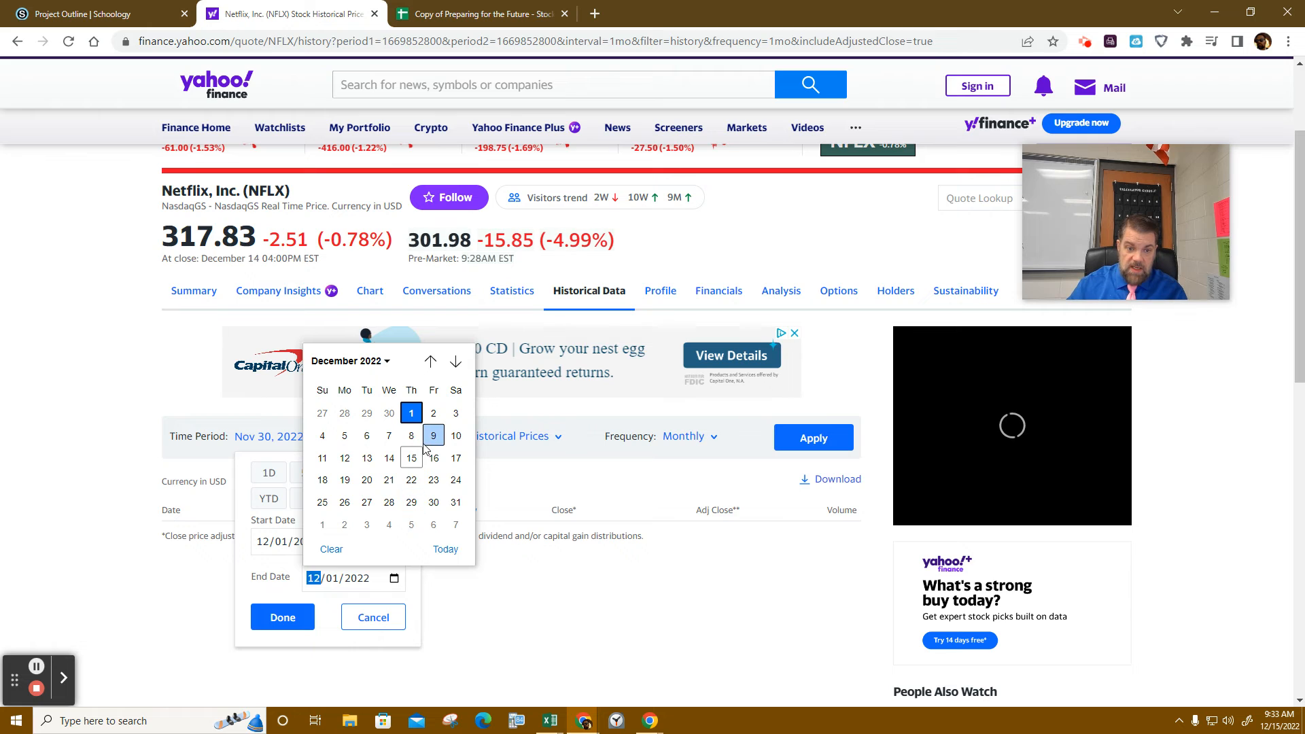
left_click(410, 454)
left_click(282, 617)
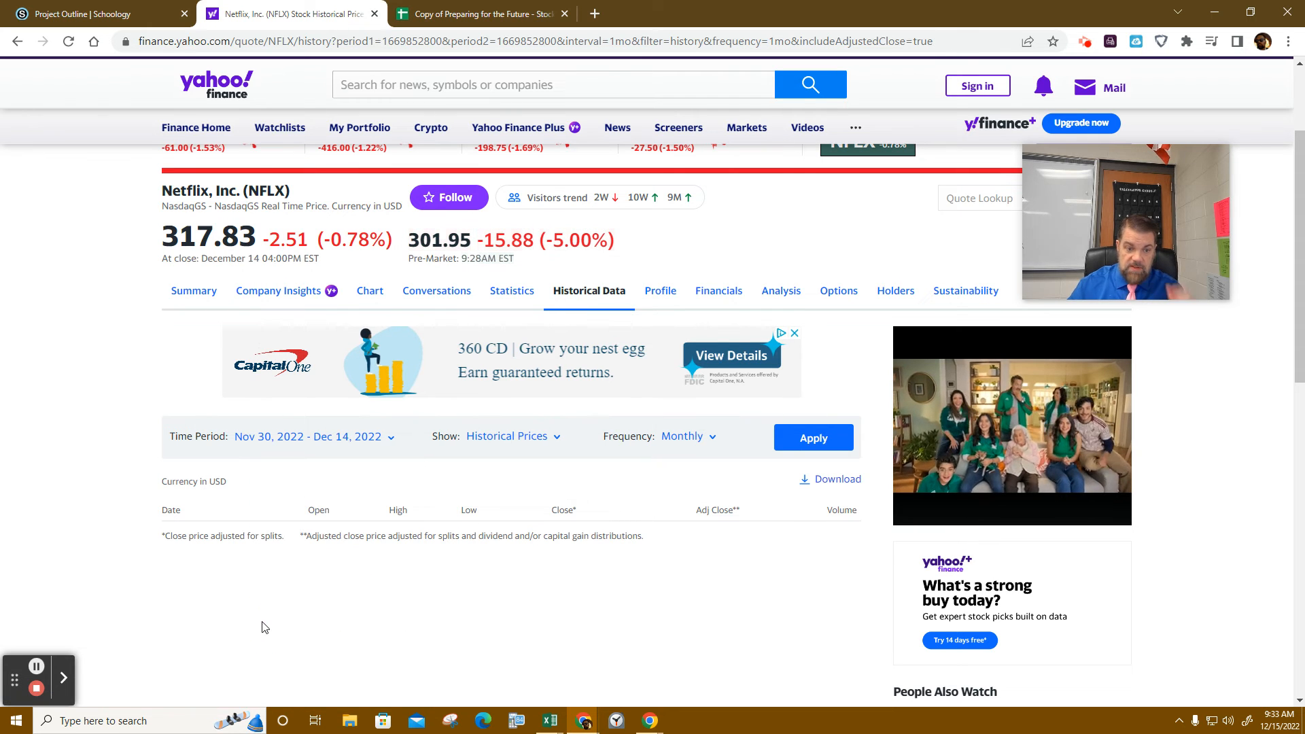
left_click(814, 451)
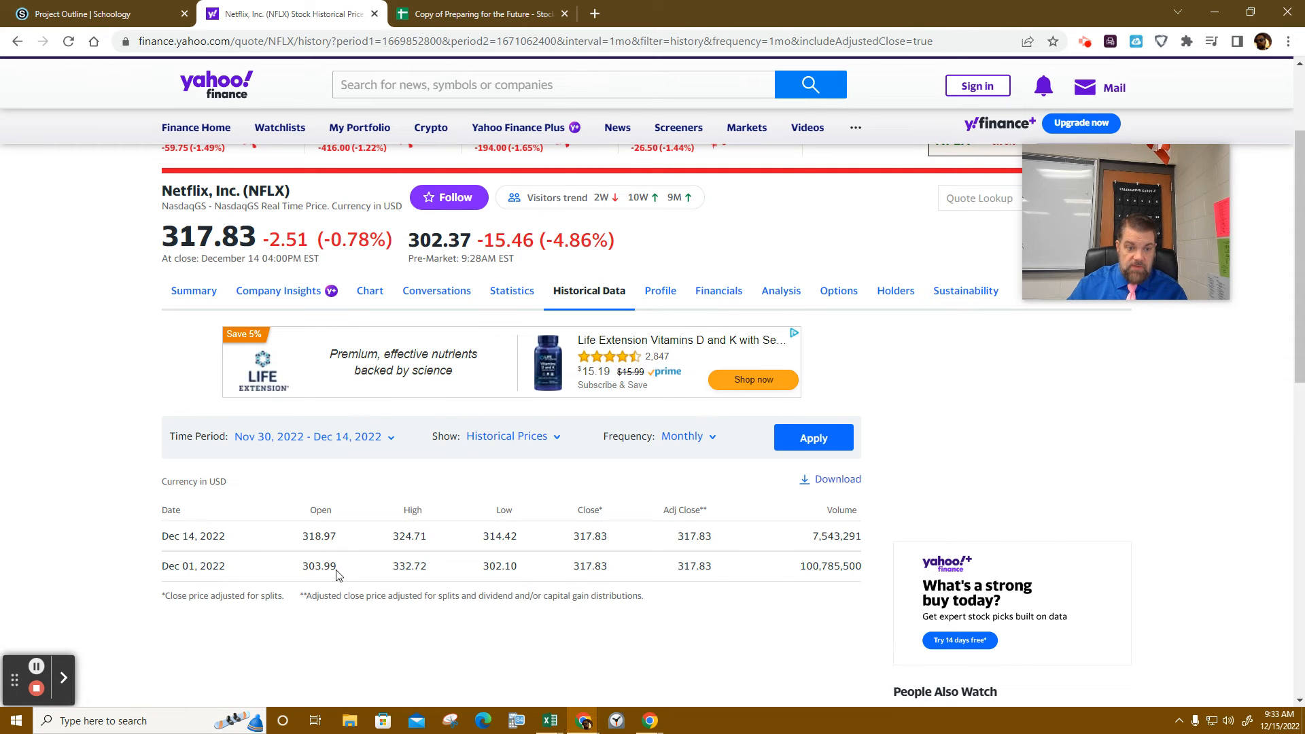
- Replace the 10000 in cell C85 with 303.99, then view the Spotify Scatter Plot sheet
key("ctrl+Tab")
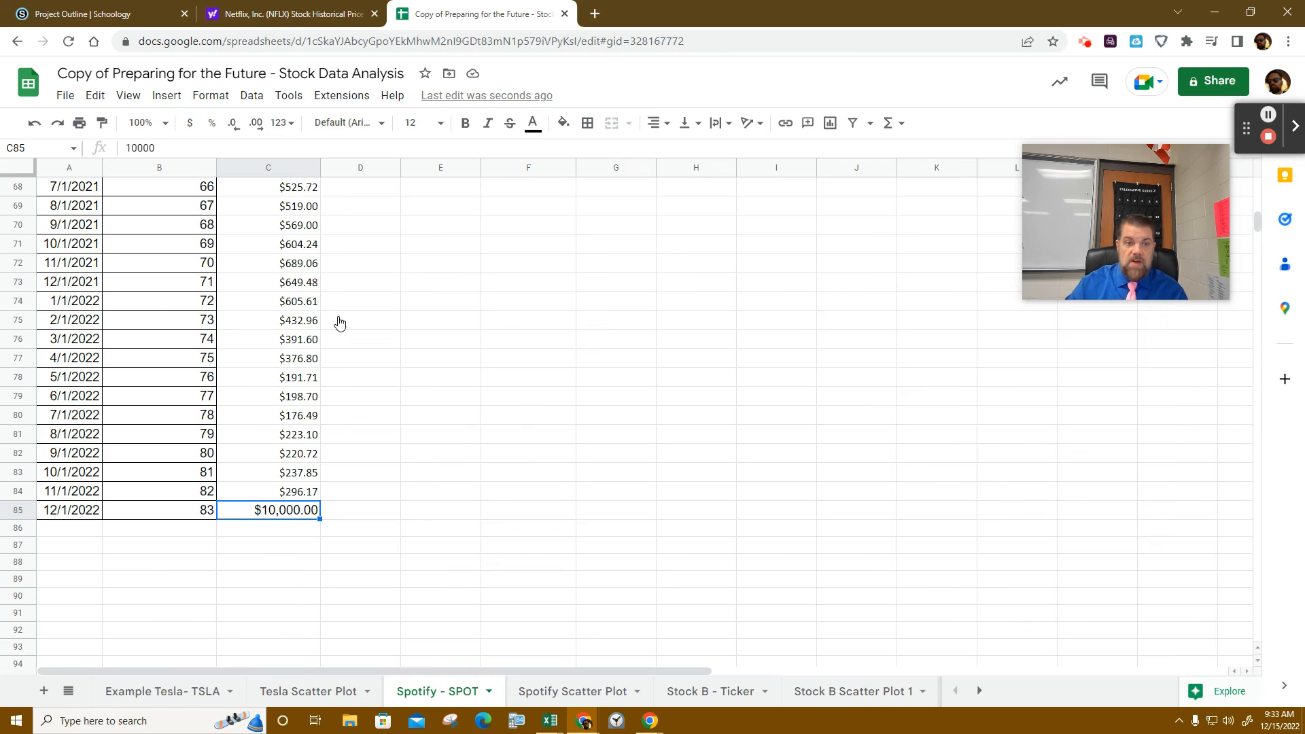
double_click(286, 514)
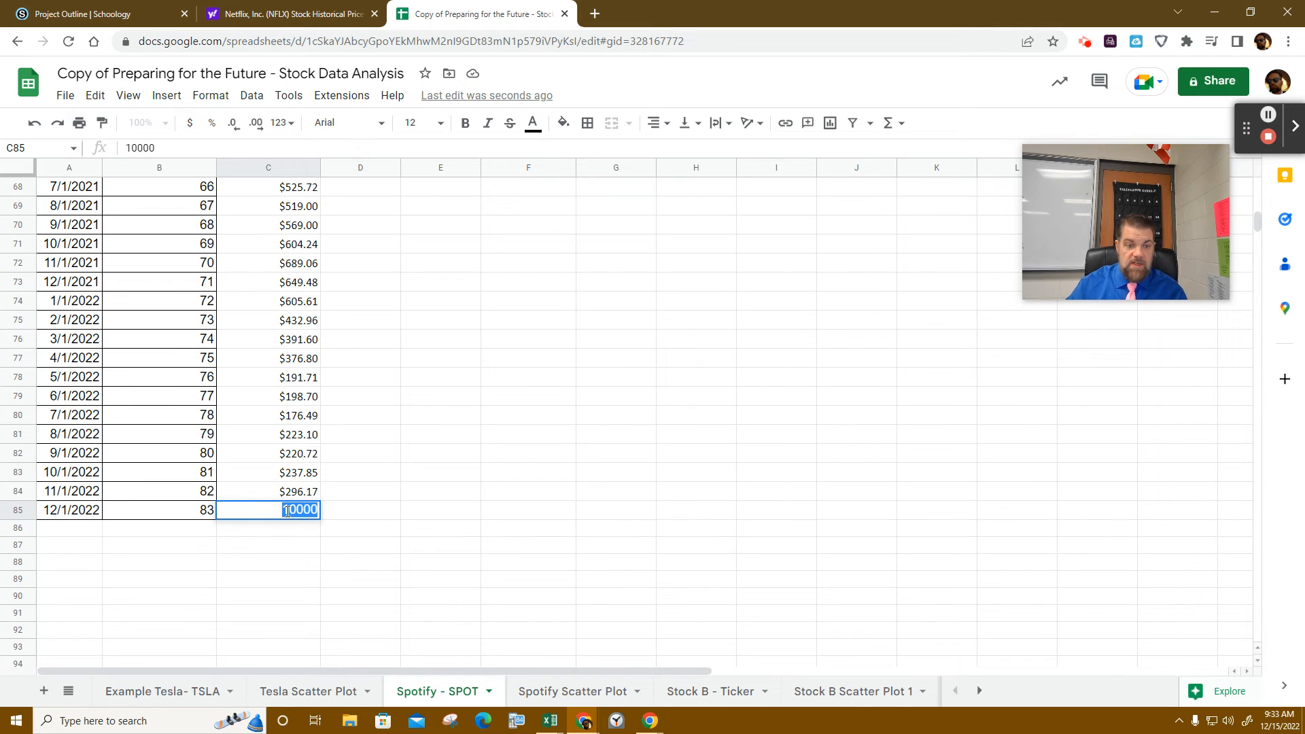
type("303.99")
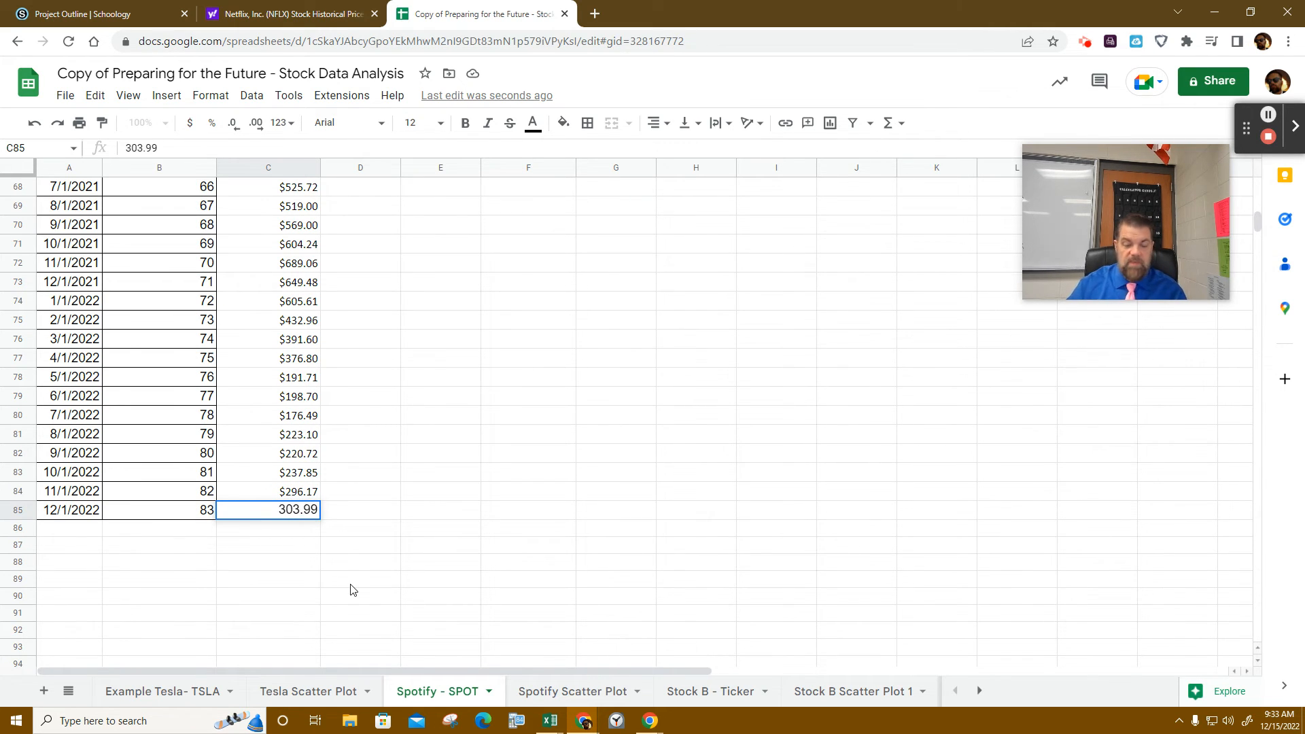
left_click(348, 587)
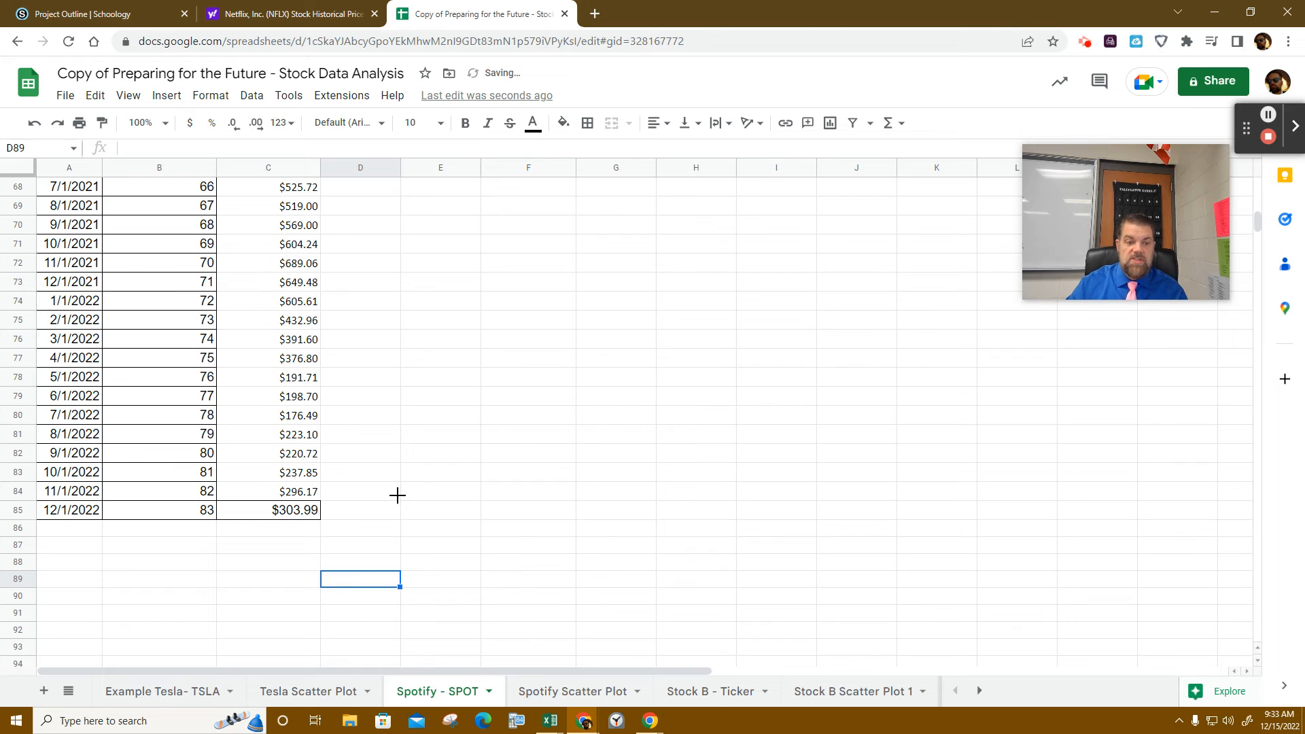
left_click(396, 495)
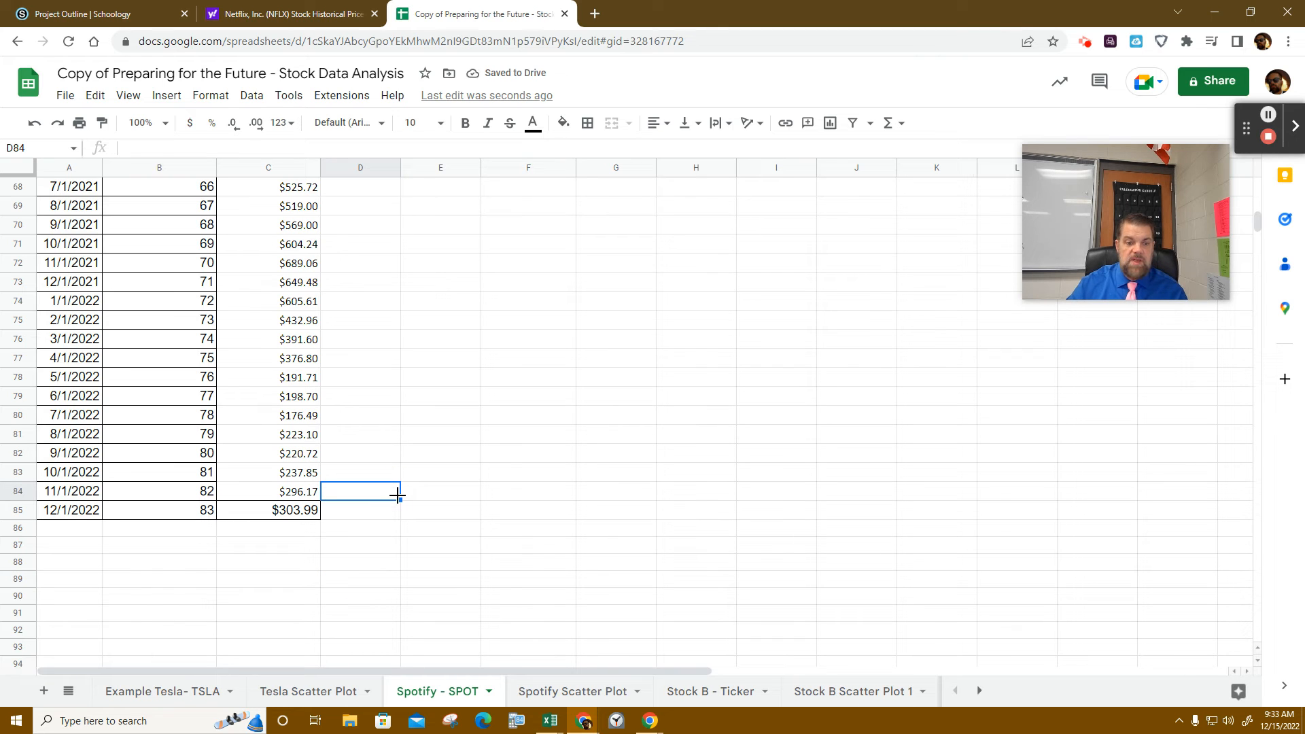
scroll(314, 231, "up", 10)
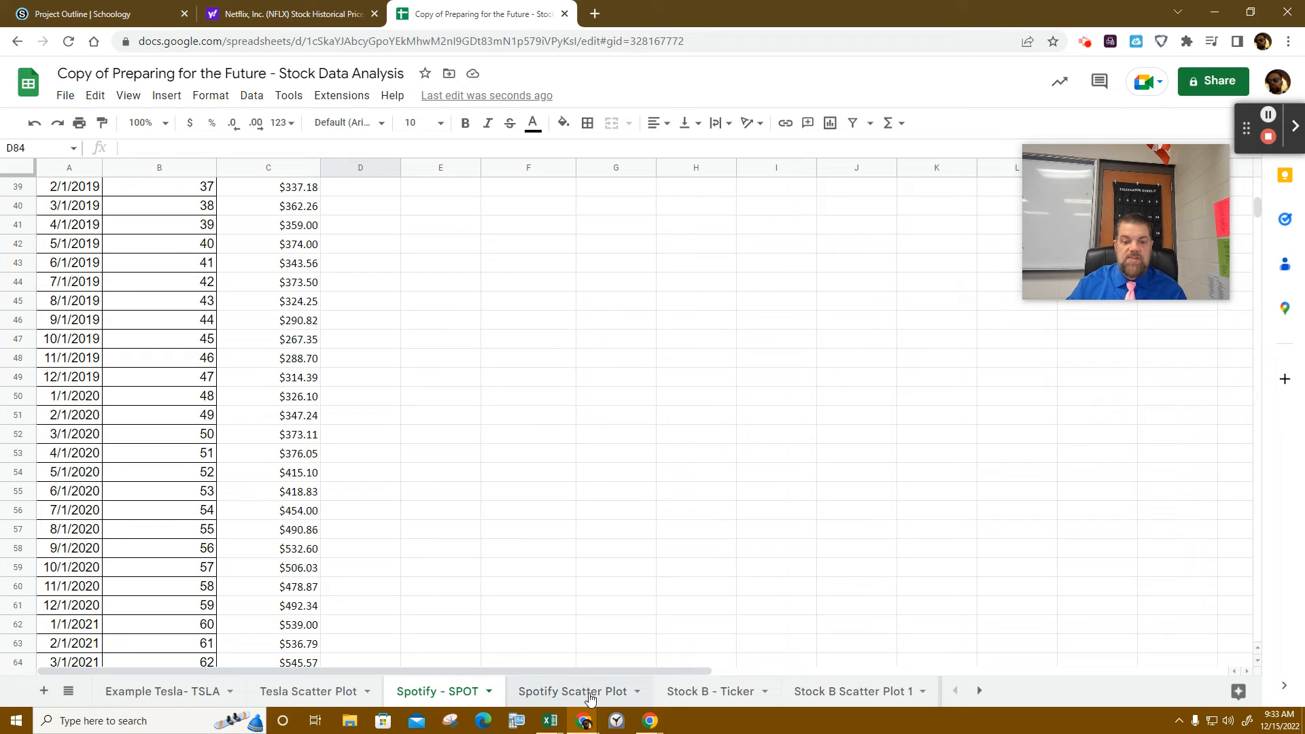
left_click(589, 692)
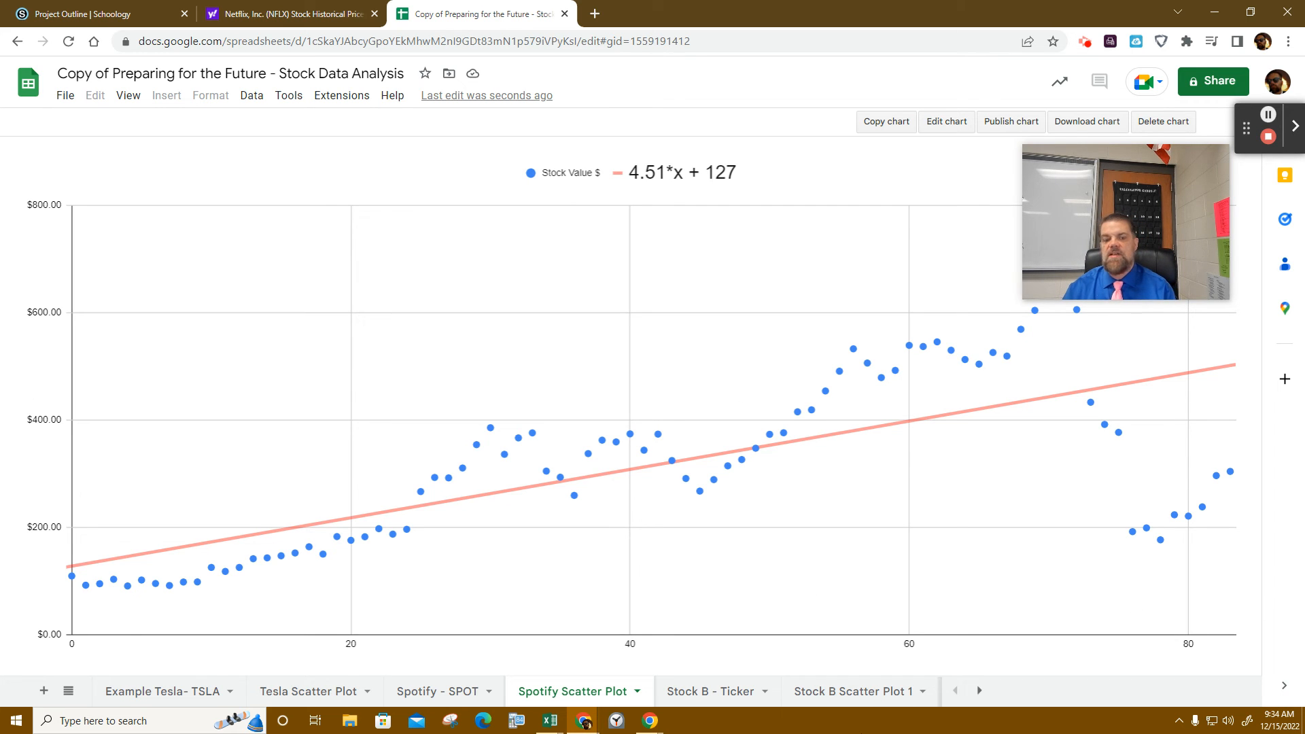
left_click(297, 691)
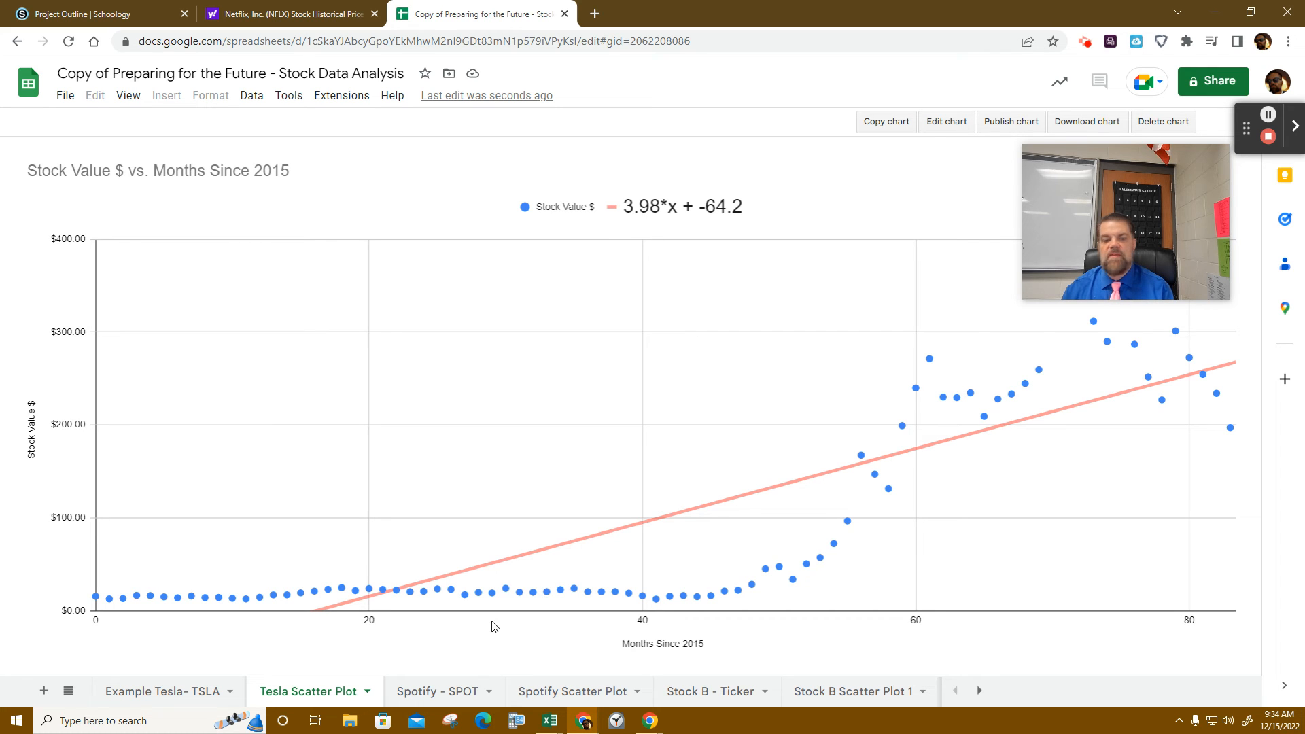
left_click(436, 691)
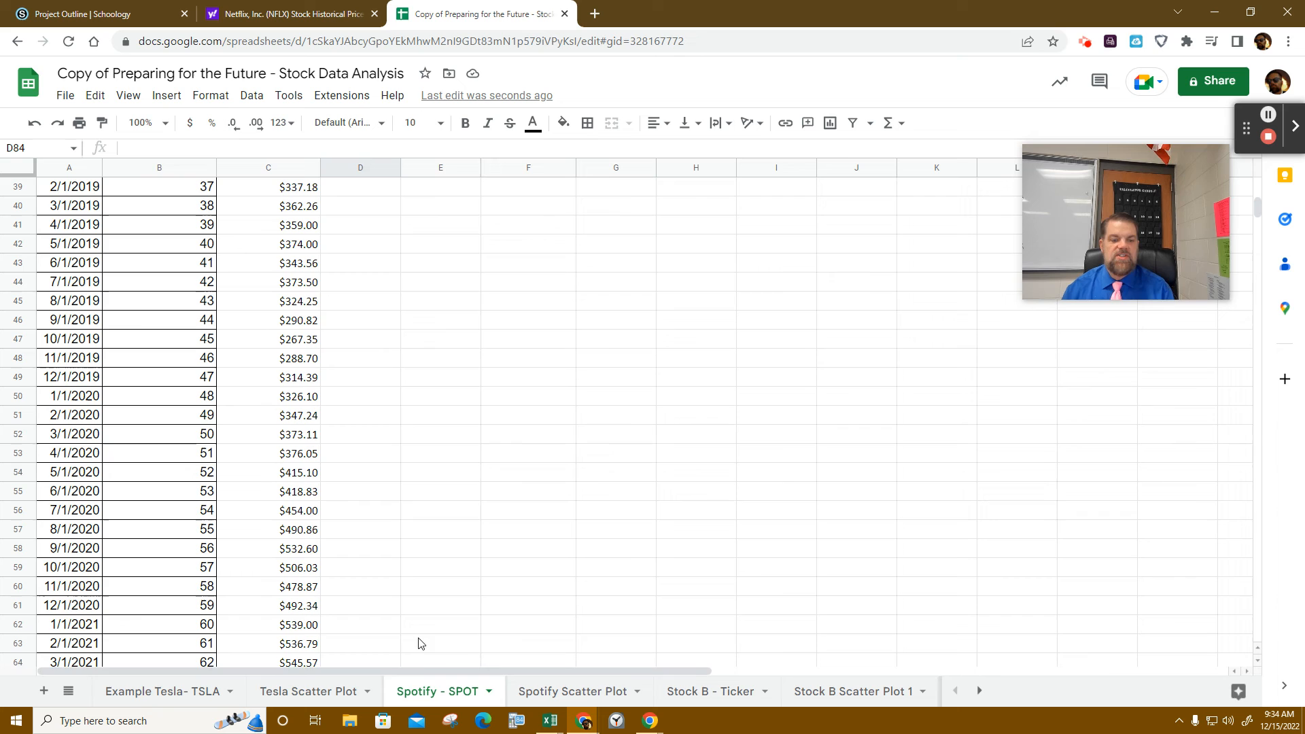
- Rename the 'Spotify - SPOT' tab to 'Netflix - NFLX' and 'Spotify Scatter Plot' to 'Netflix Scatter Plot'
double_click(422, 699)
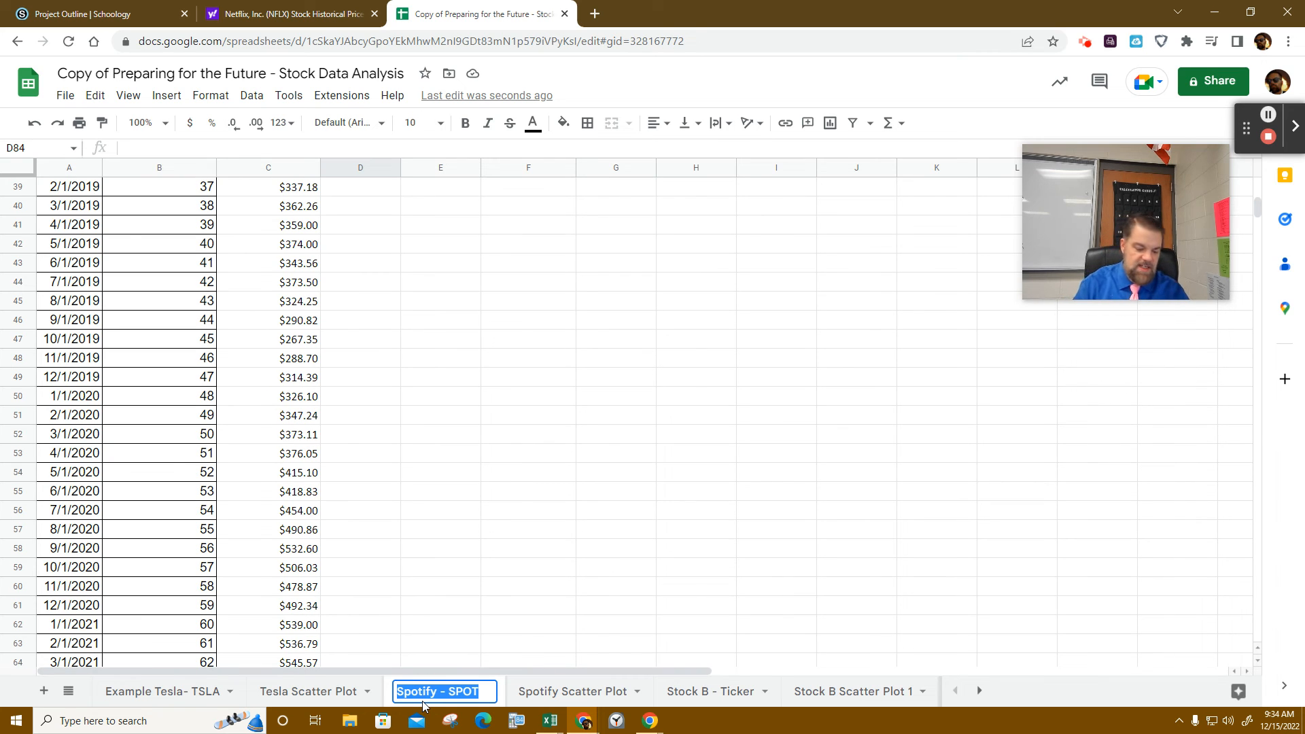
type("Netfli")
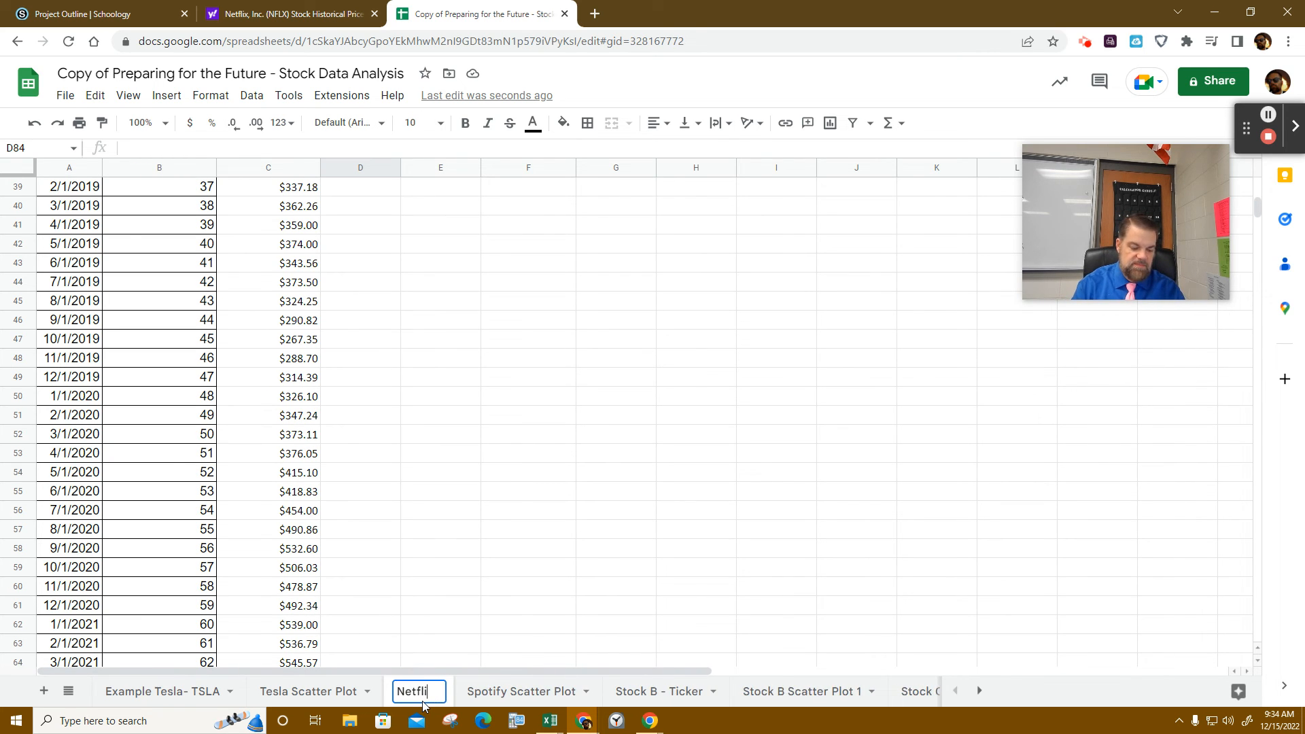
type("x - ")
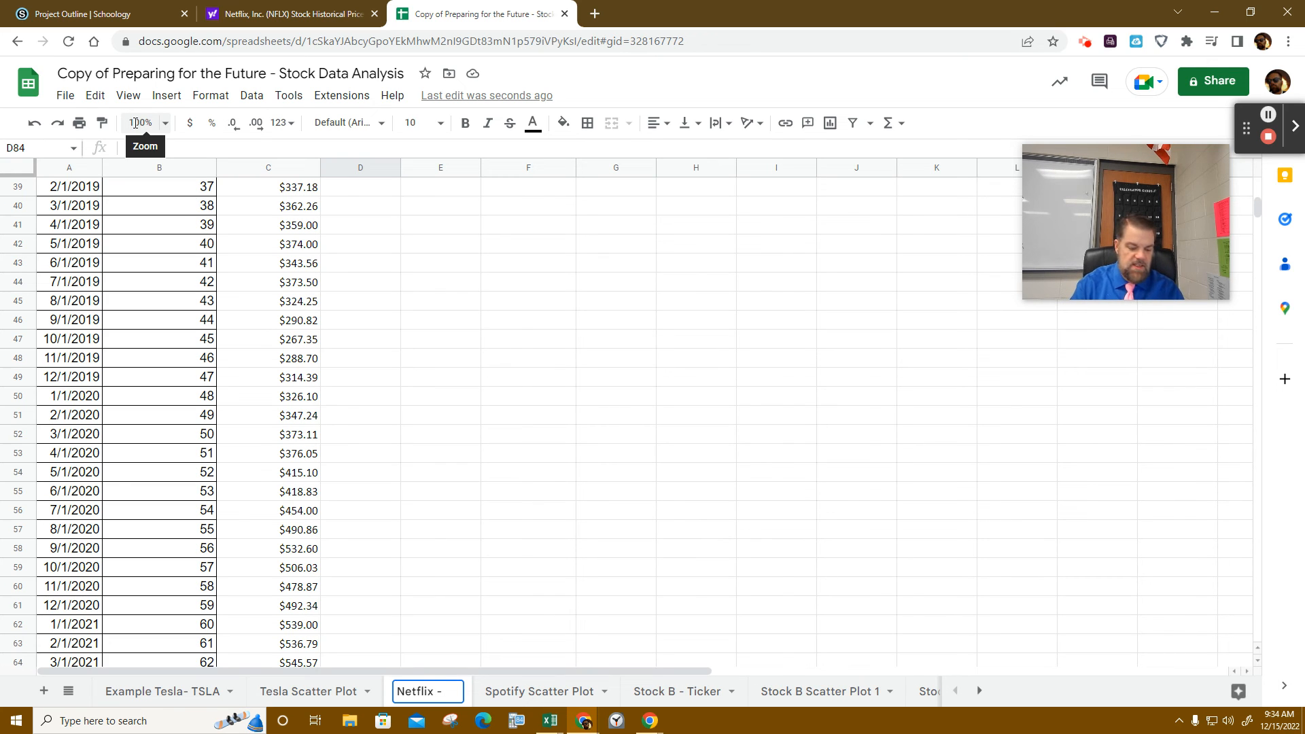
type("NFLX")
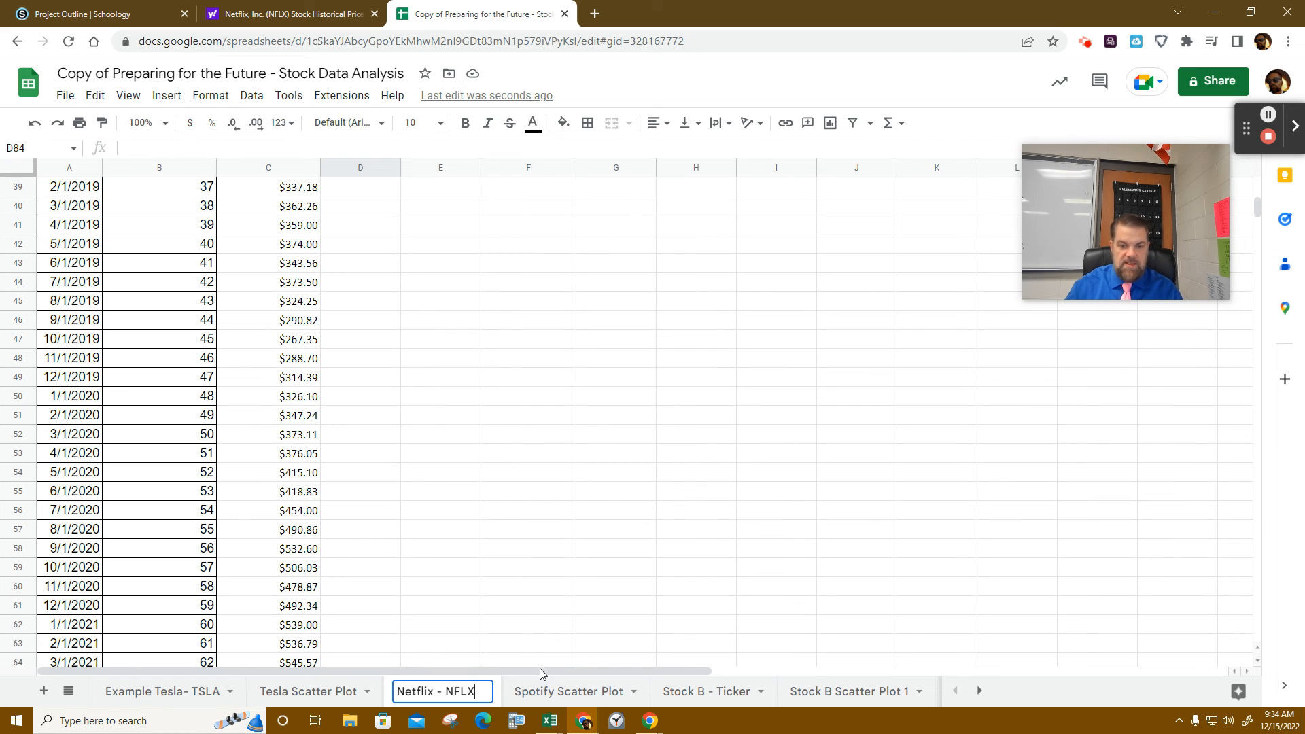
double_click(543, 693)
left_click(543, 694)
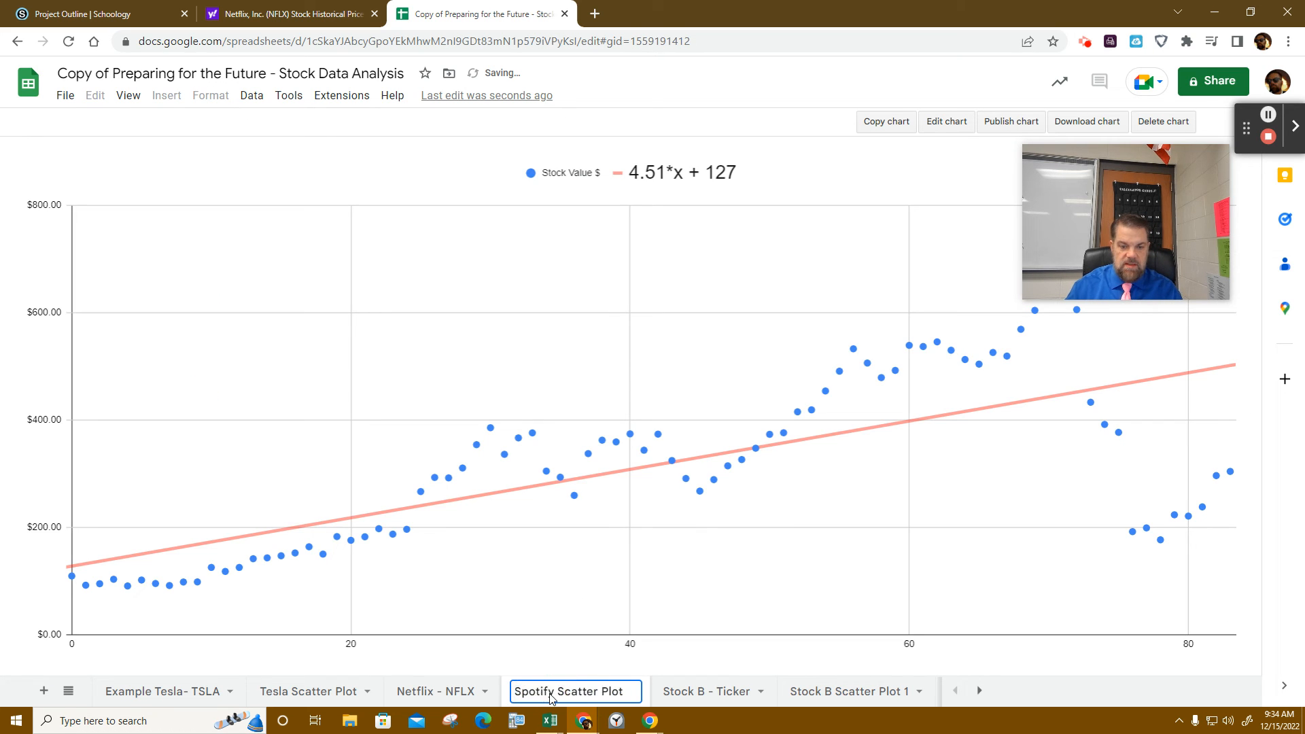
left_click(554, 692)
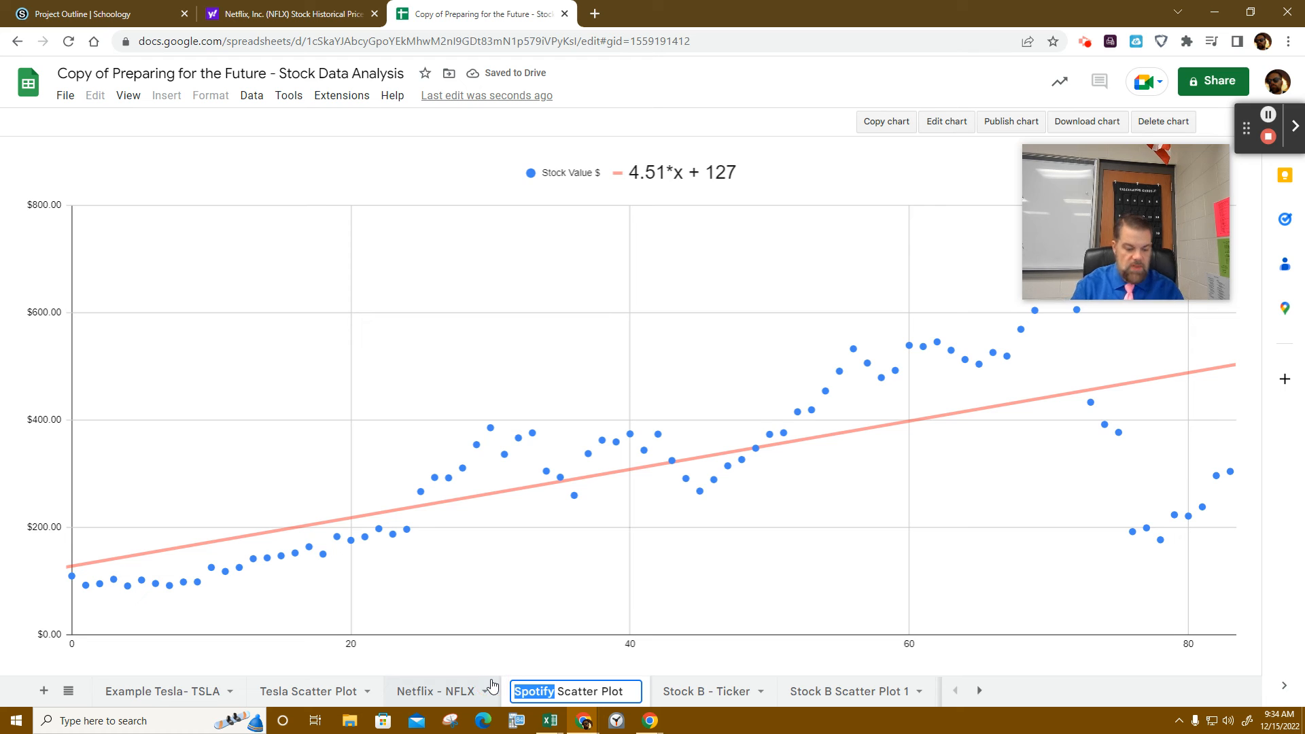
key("ctrl+BackSpace")
type("Netflix")
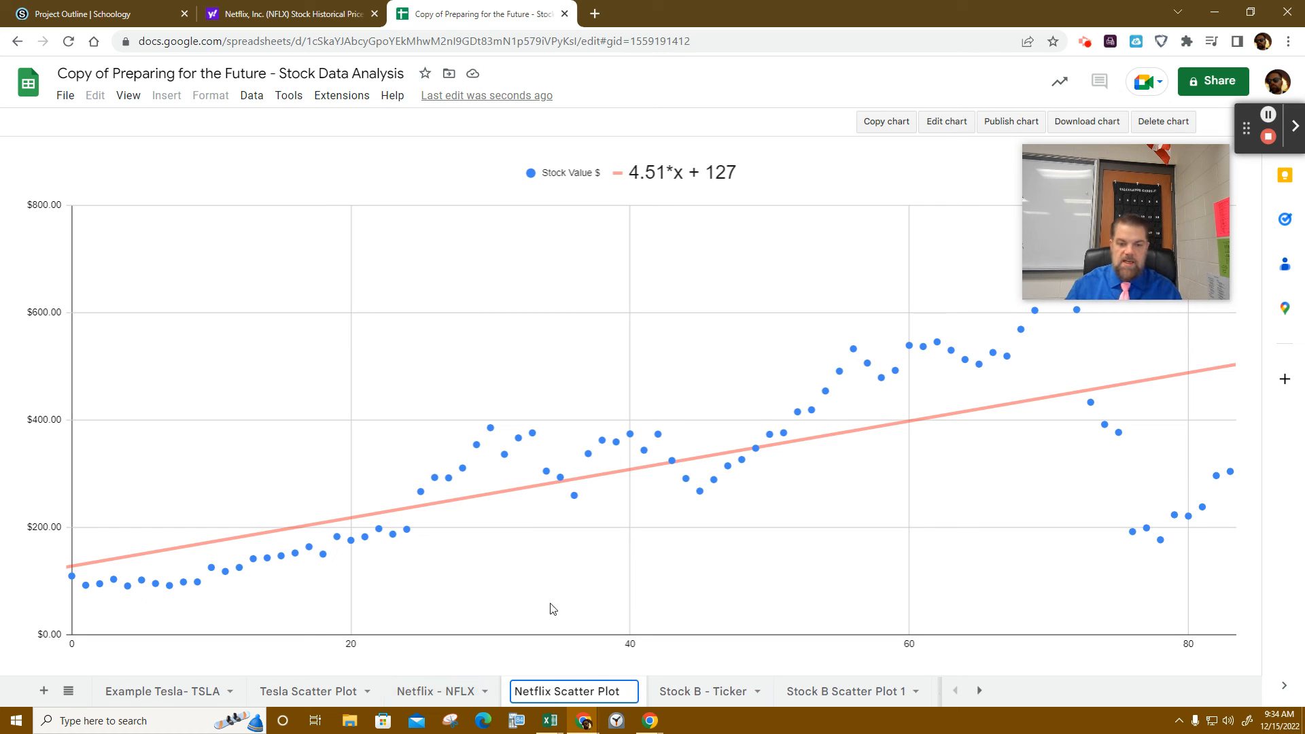
key("Return")
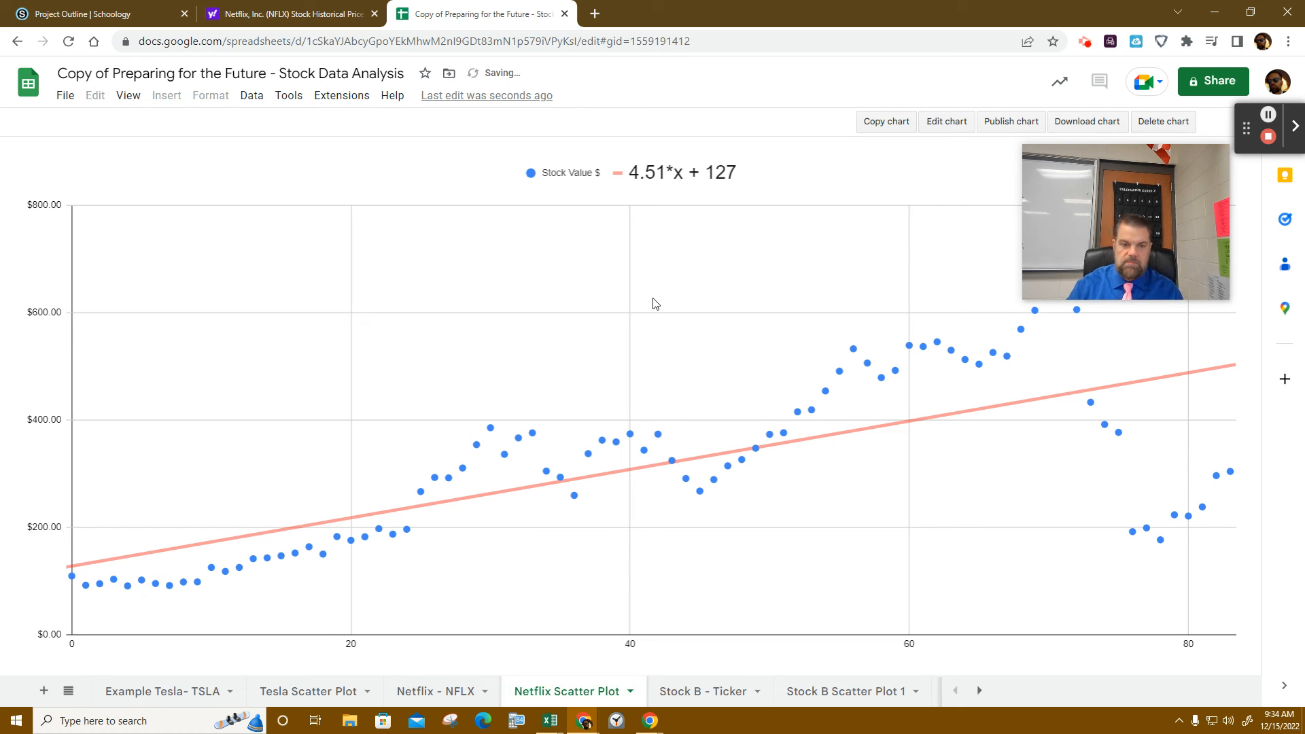